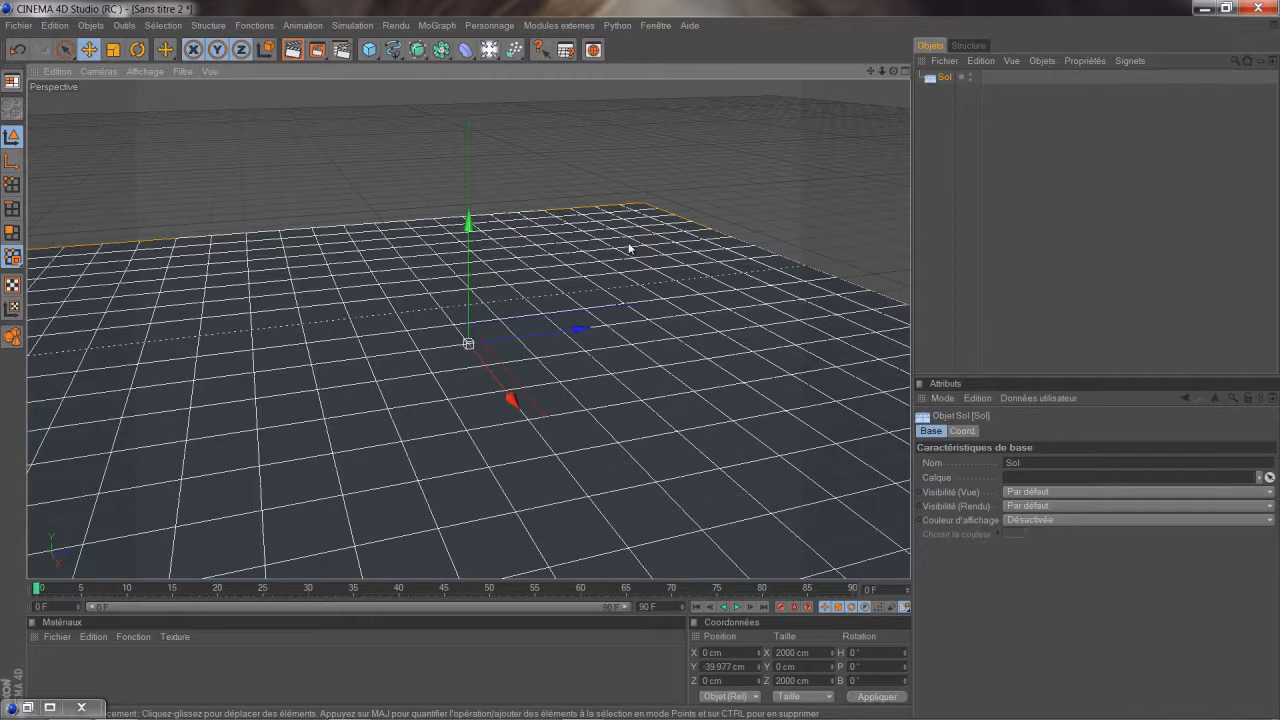
- Paste a copy of the floor object and rotate its bank to -90° so it stands upright as a wall
{"action": "key", "text": "ctrl+v"}
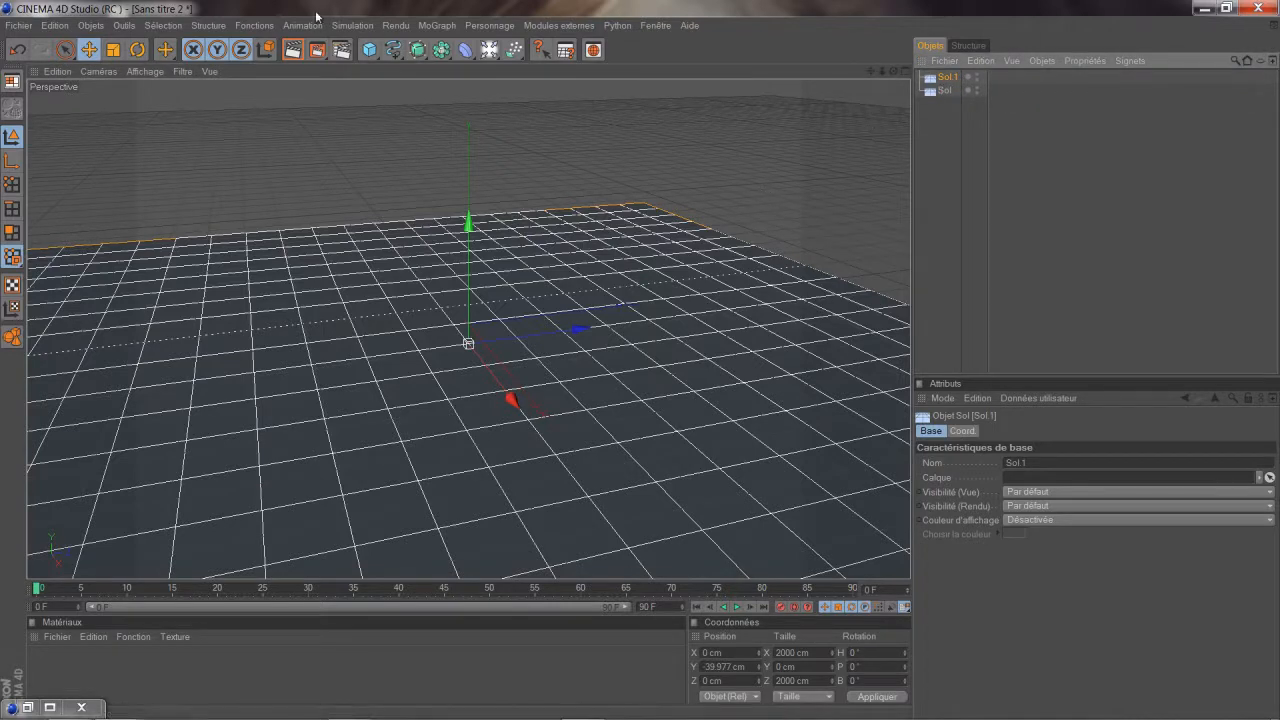
{"action": "left_click", "coordinate": [138, 50]}
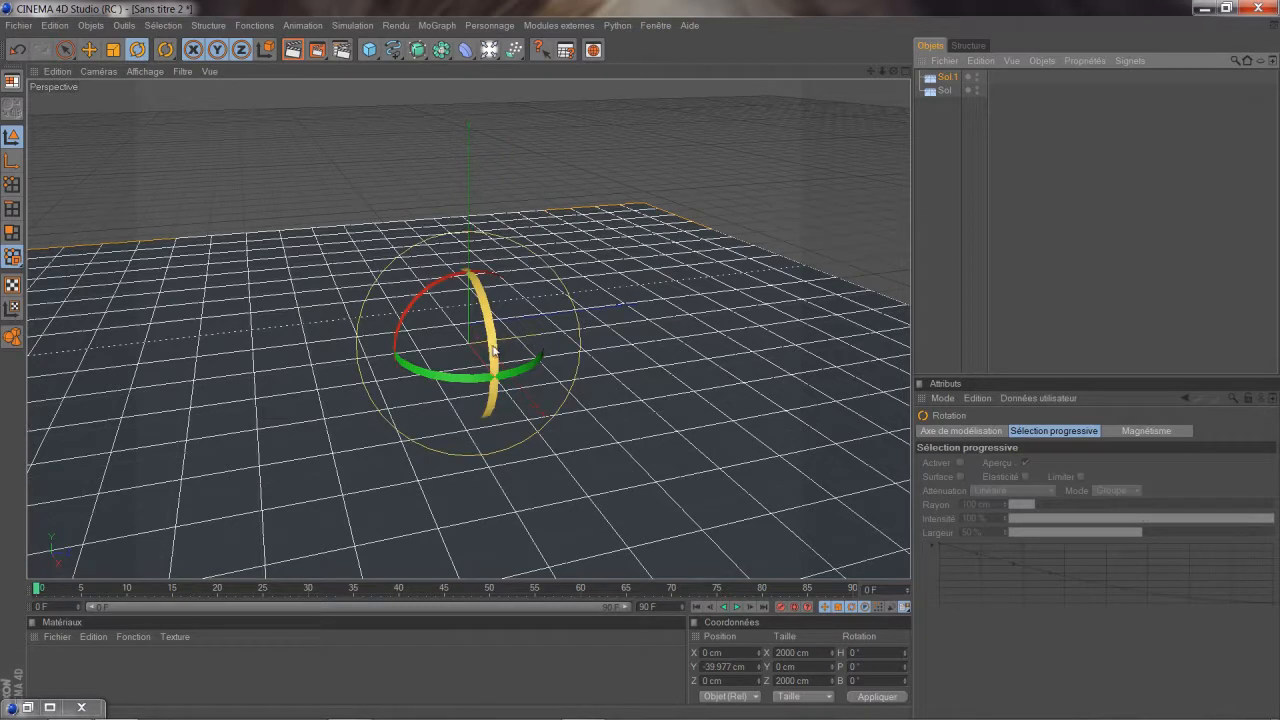
{"action": "left_click_drag", "start_coordinate": [493, 352], "coordinate": [422, 249]}
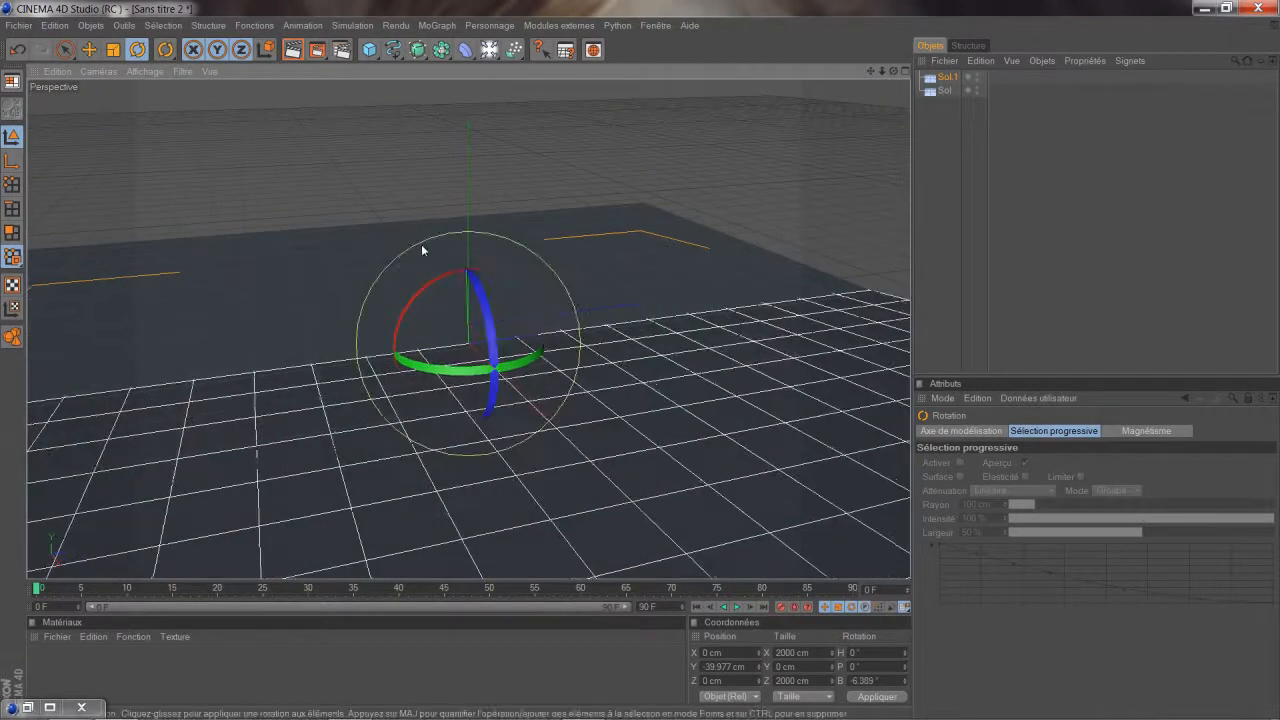
{"action": "left_click", "coordinate": [17, 49]}
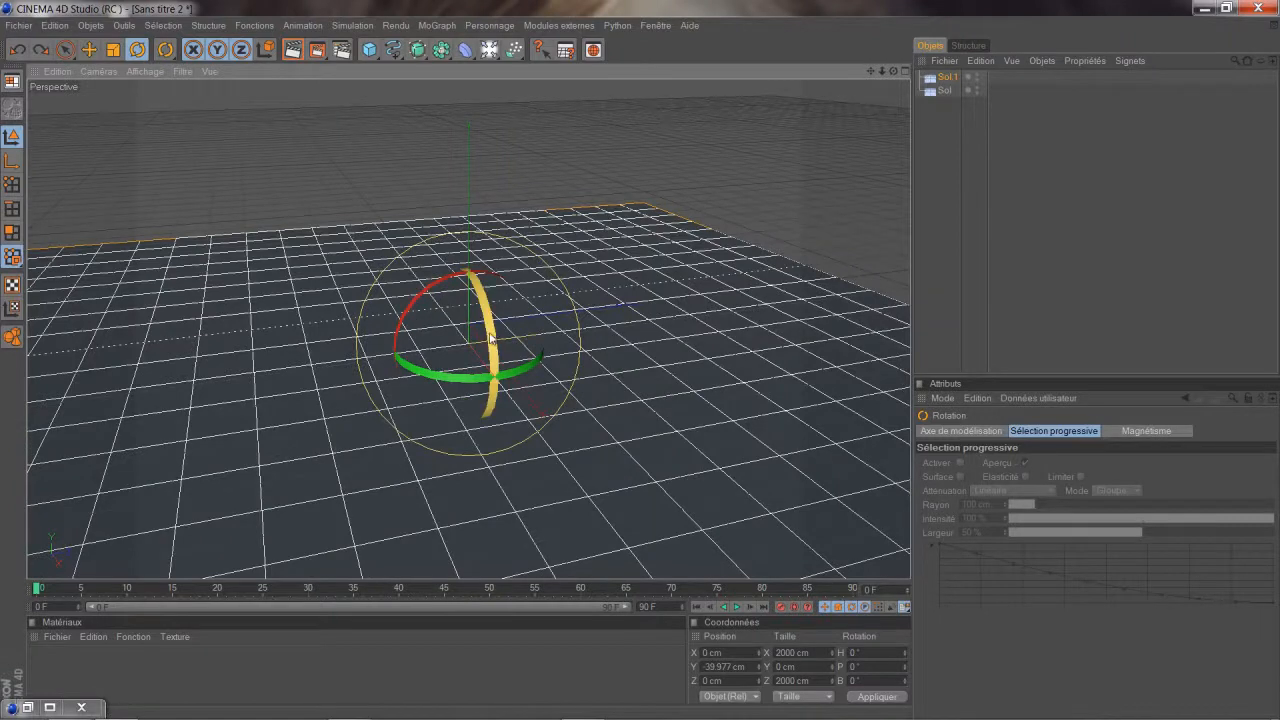
{"action": "left_click_drag", "start_coordinate": [493, 348], "coordinate": [453, 211]}
- Move the upright floor copy back to about X -421 cm and preview-render the view
{"action": "left_click", "coordinate": [91, 50]}
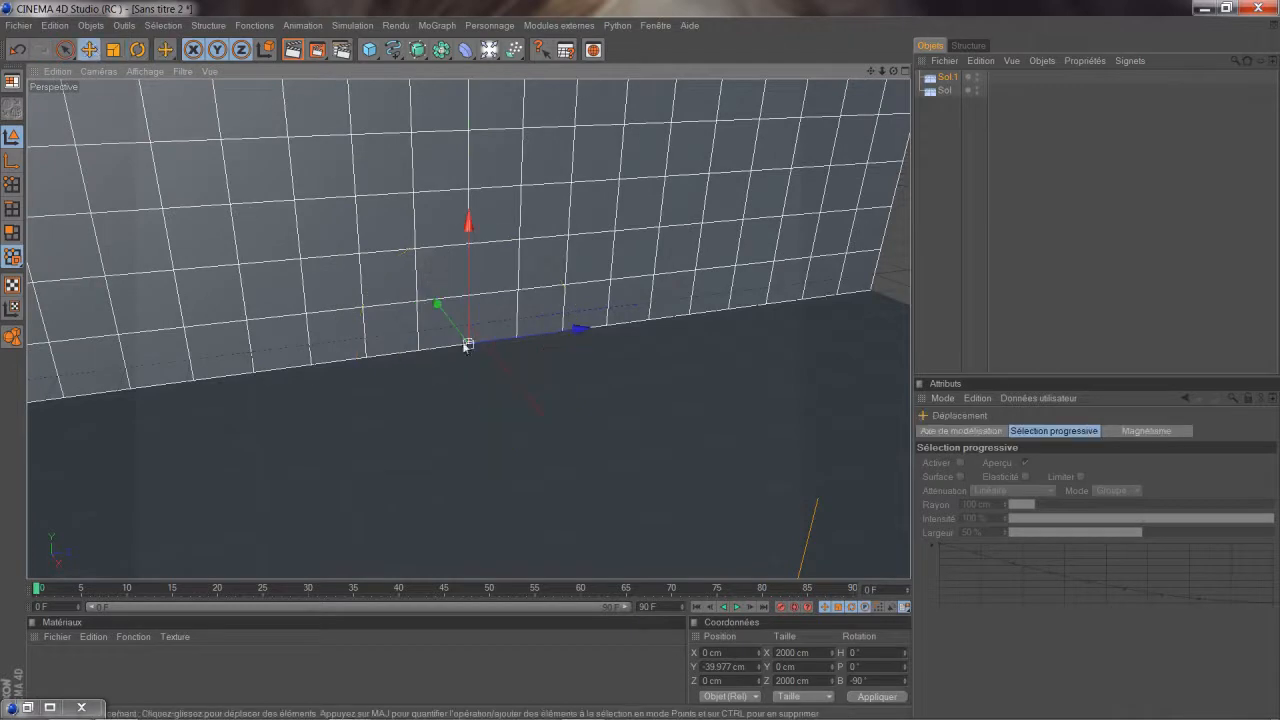
{"action": "left_click_drag", "start_coordinate": [458, 331], "coordinate": [637, 360]}
{"action": "scroll", "coordinate": [868, 98], "scroll_direction": "down", "scroll_amount": 1}
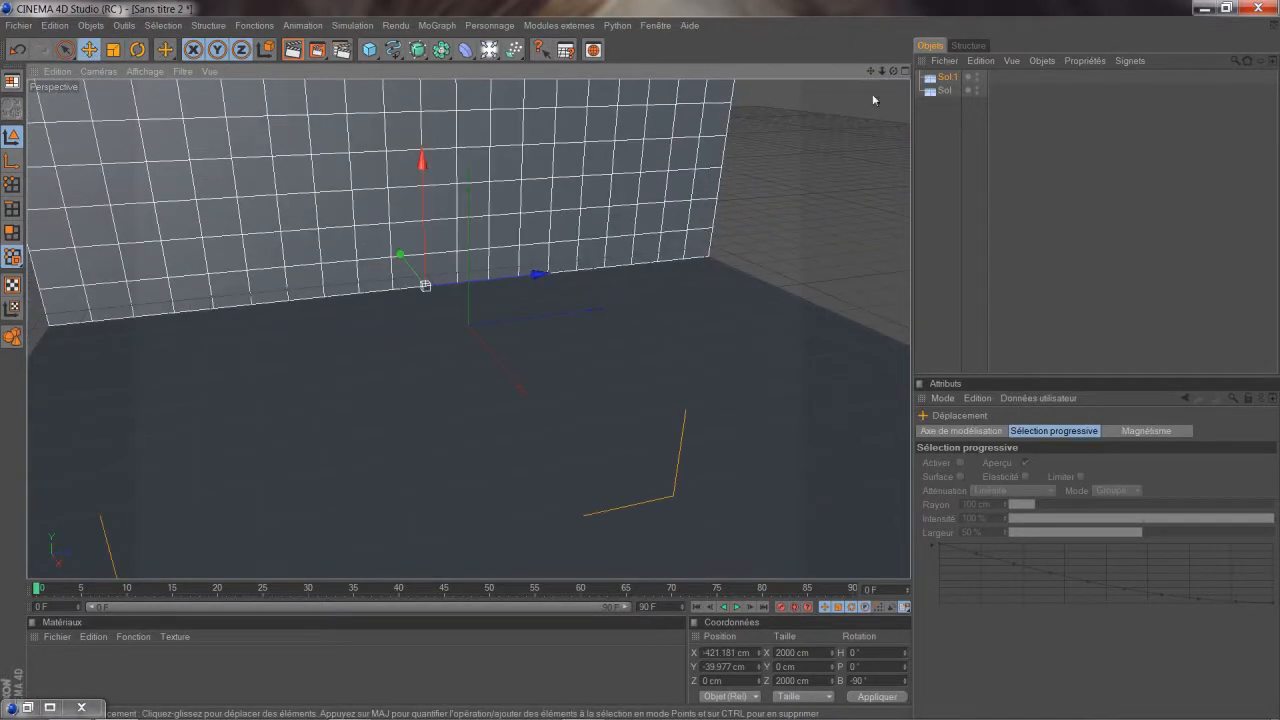
{"action": "left_click_drag", "start_coordinate": [894, 71], "coordinate": [640, 361]}
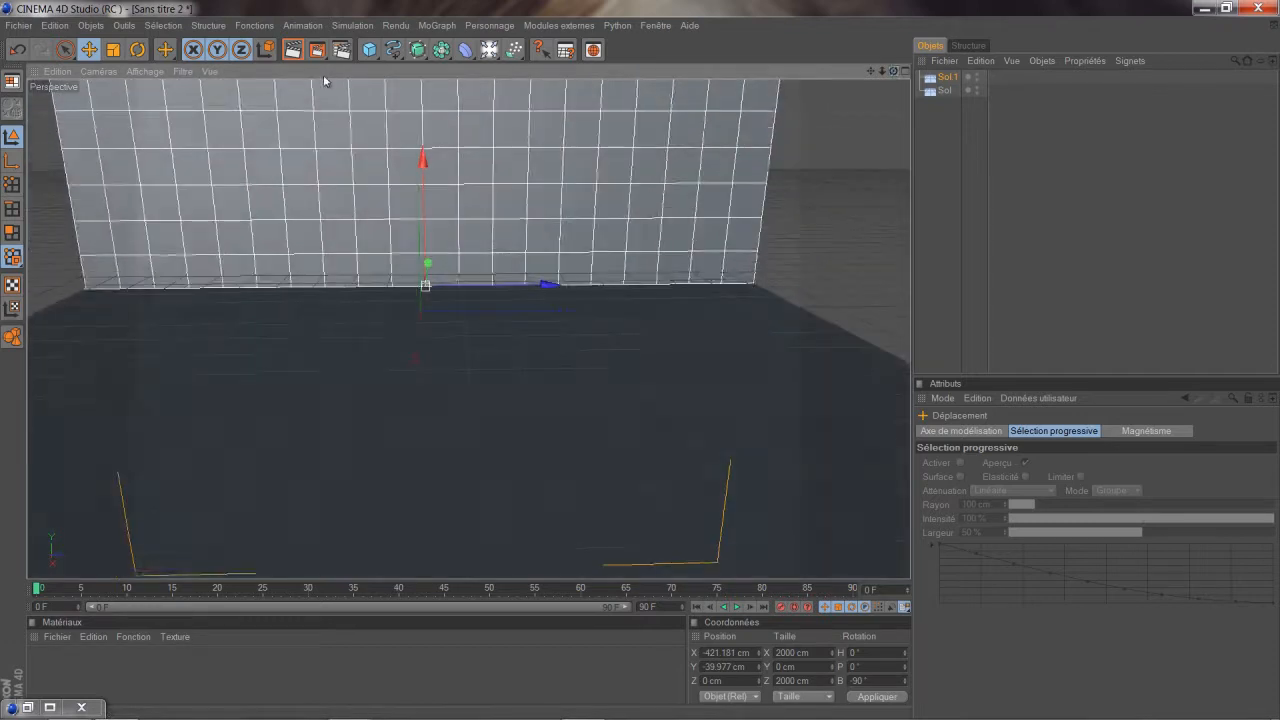
{"action": "left_click", "coordinate": [293, 54]}
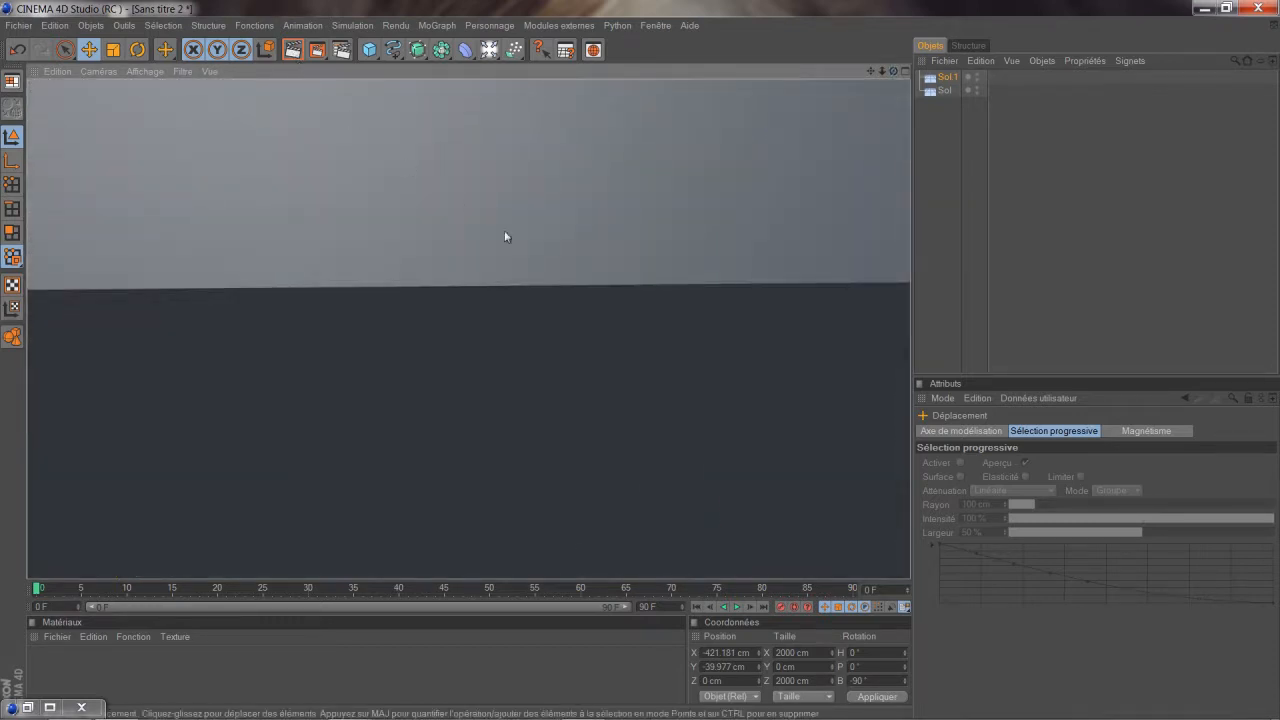
{"action": "left_click", "coordinate": [520, 258]}
{"action": "left_click_drag", "start_coordinate": [870, 71], "coordinate": [627, 325]}
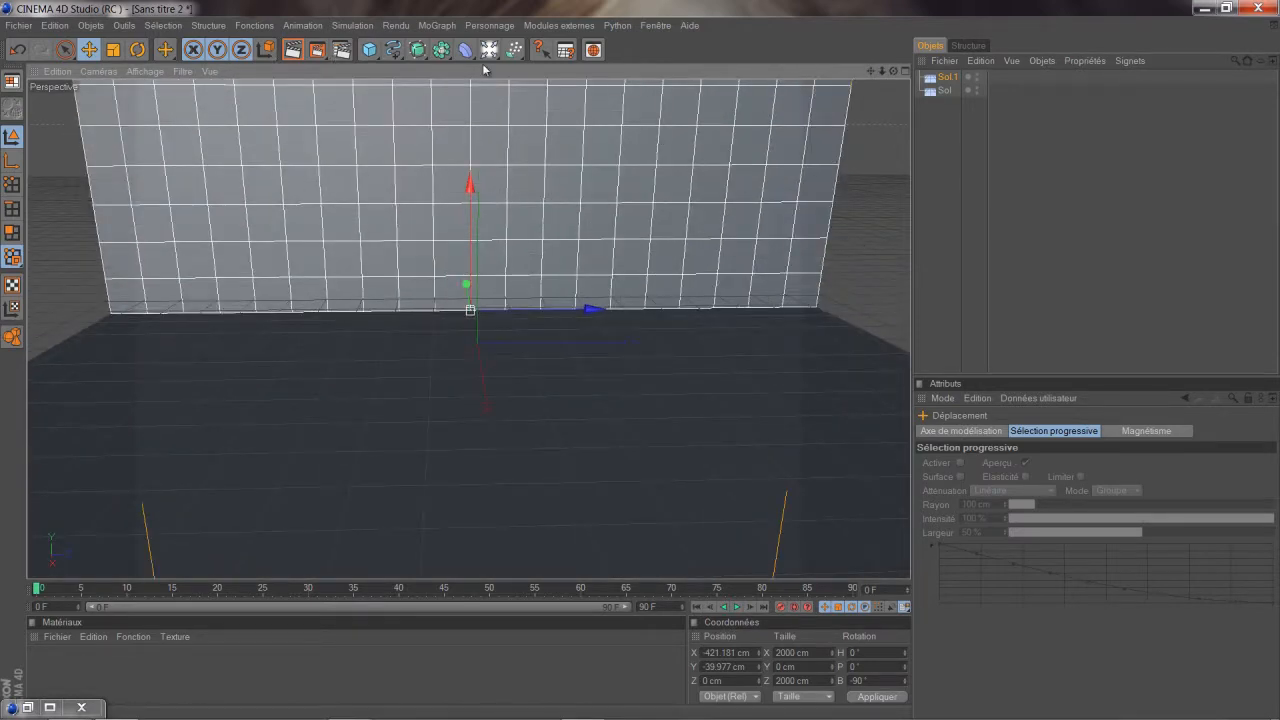
- Add a MoText object with a 90° heading, placed in front of the wall at about Z -222 cm
{"action": "left_click", "coordinate": [438, 25]}
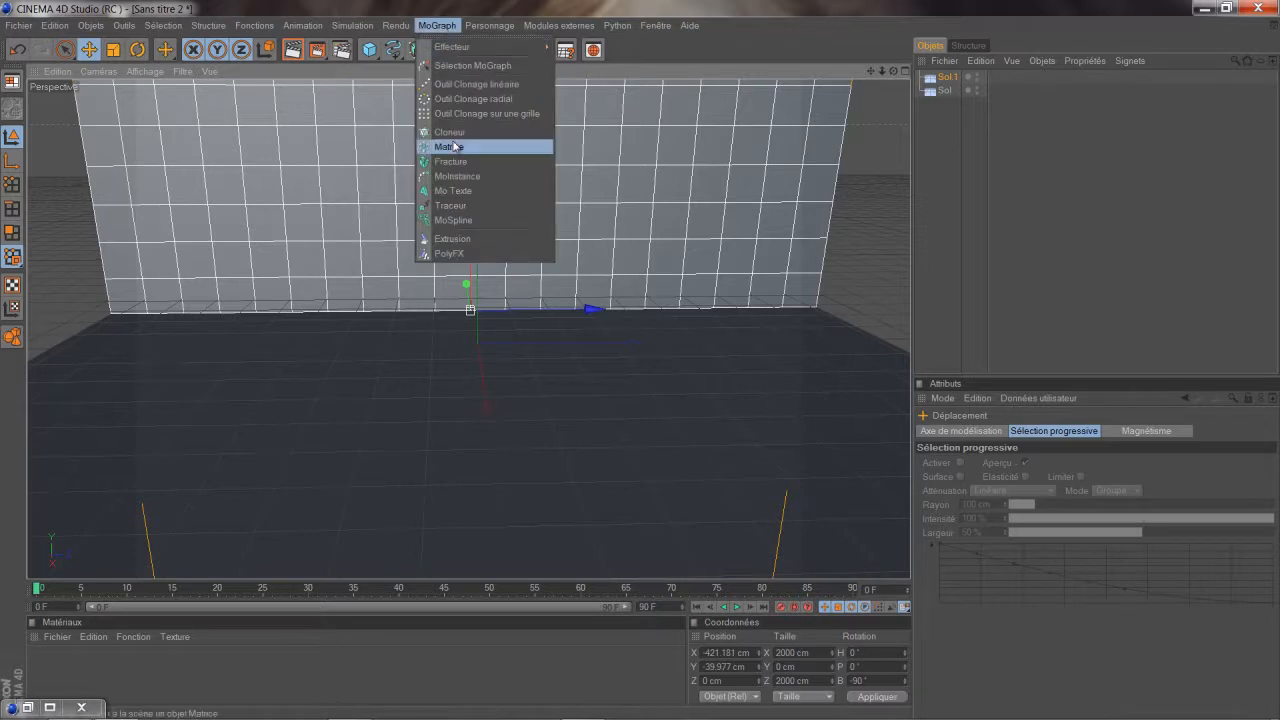
{"action": "left_click", "coordinate": [453, 190]}
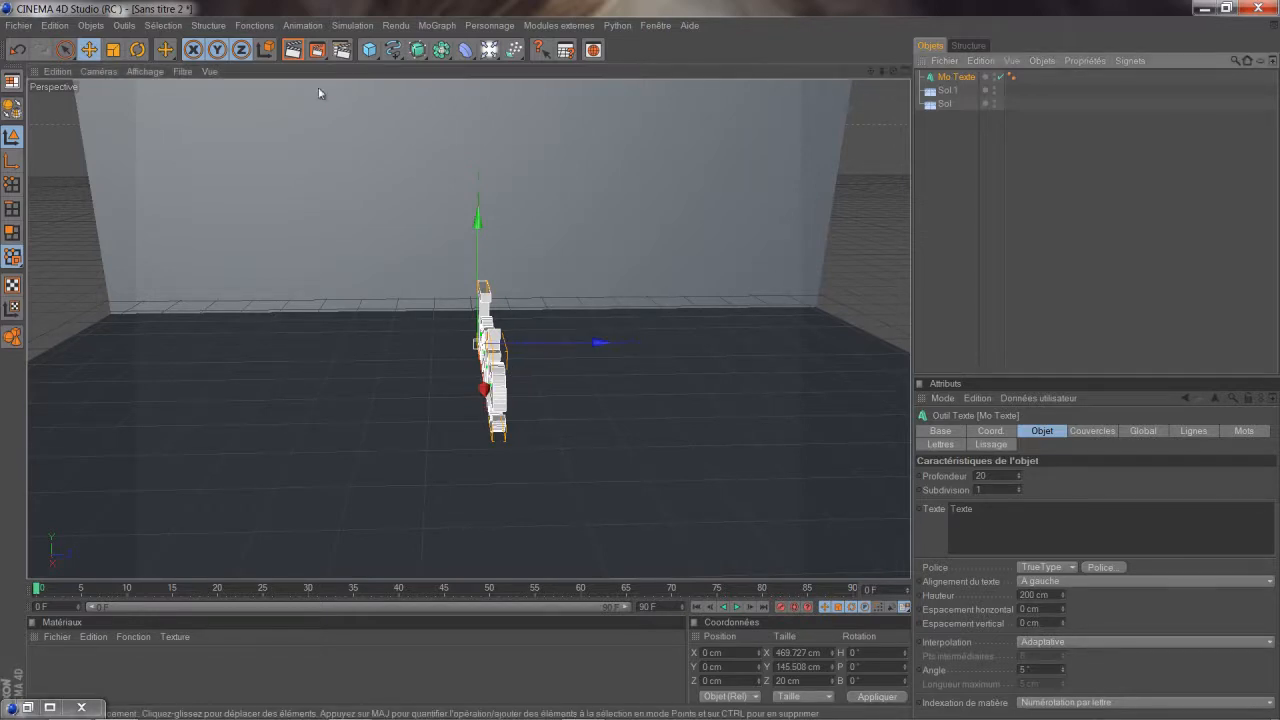
{"action": "left_click", "coordinate": [137, 49]}
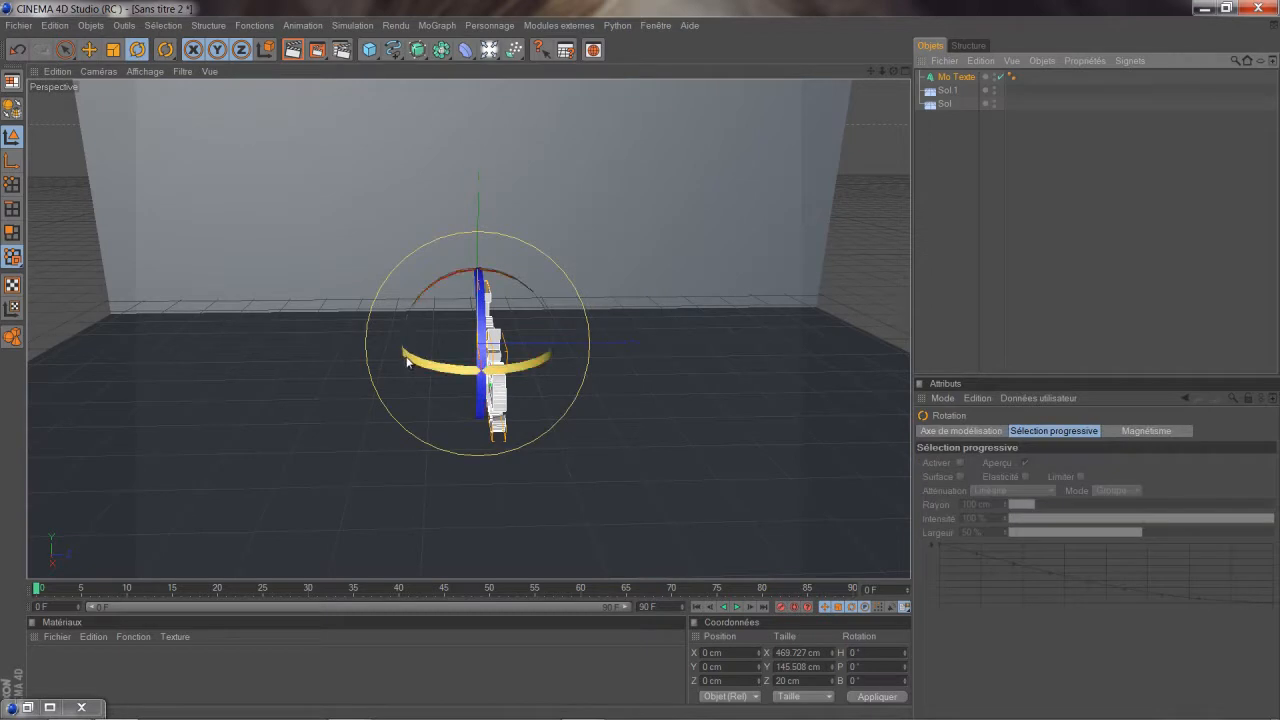
{"action": "left_click_drag", "start_coordinate": [414, 361], "coordinate": [639, 361]}
{"action": "left_click", "coordinate": [89, 50]}
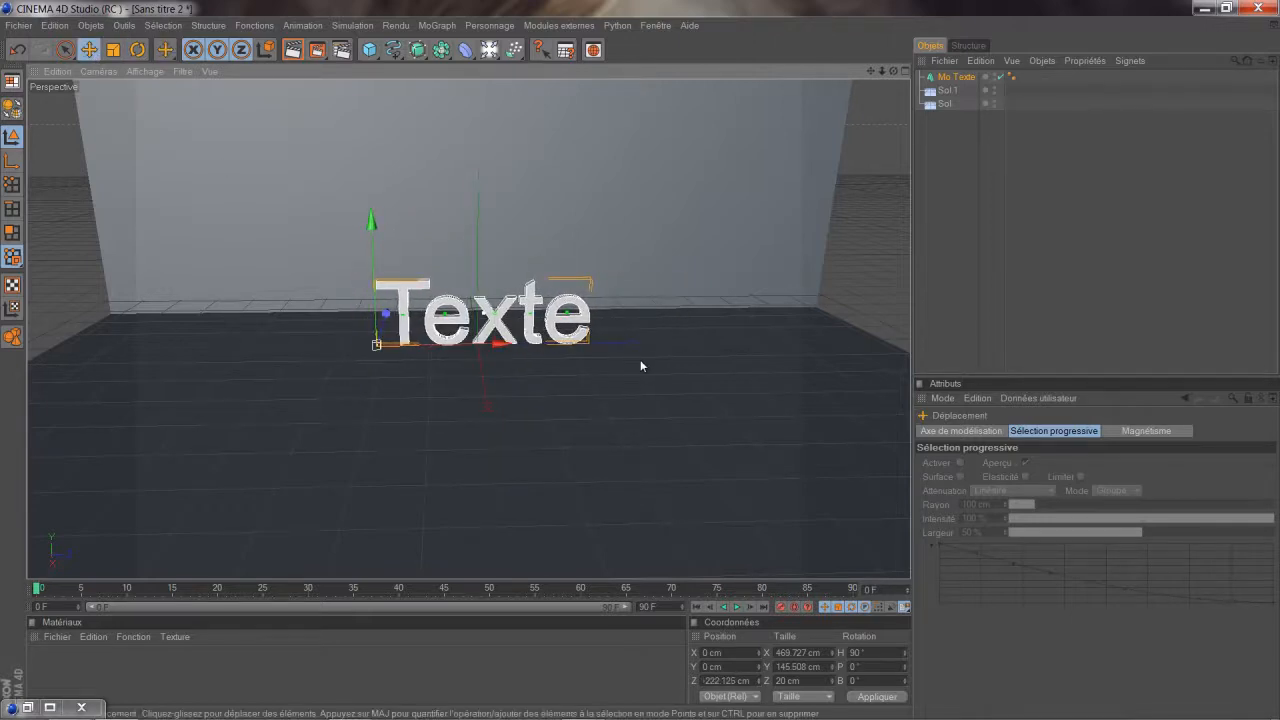
{"action": "scroll", "coordinate": [556, 343], "scroll_direction": "down", "scroll_amount": 1}
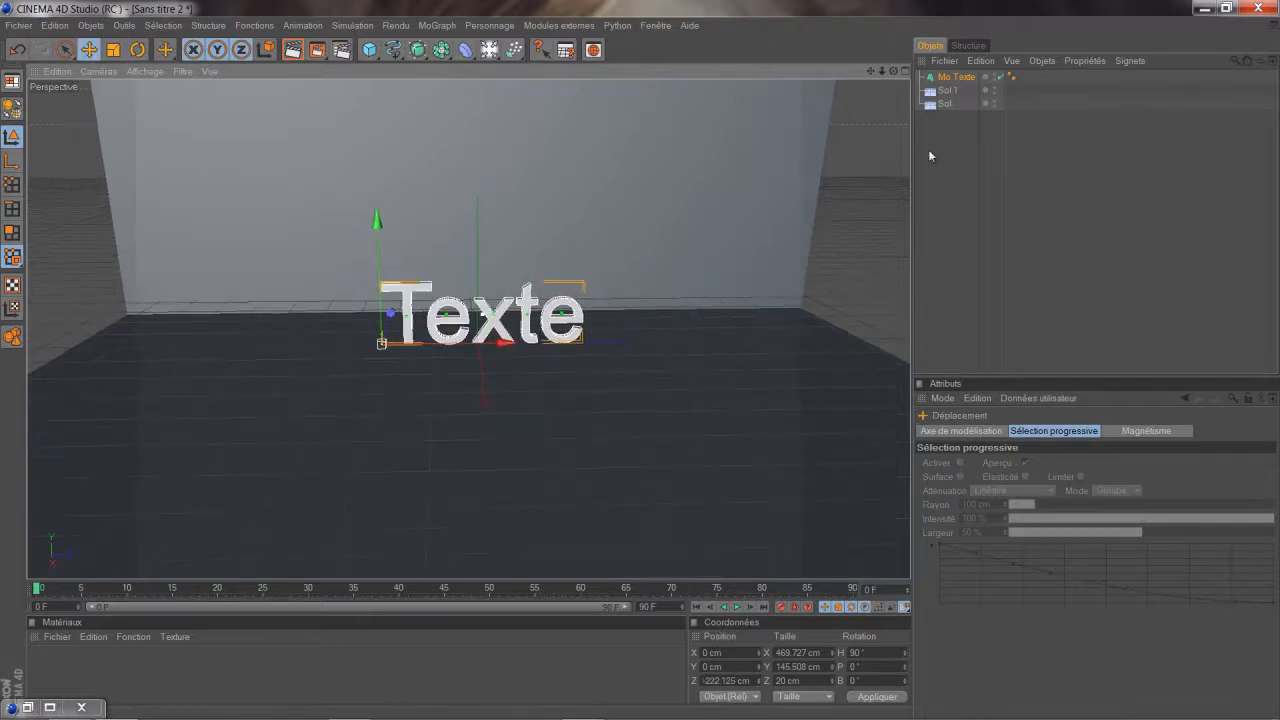
- Change the MoText content to "OmegaGraphics"
{"action": "left_click", "coordinate": [958, 77]}
{"action": "left_click", "coordinate": [1054, 518]}
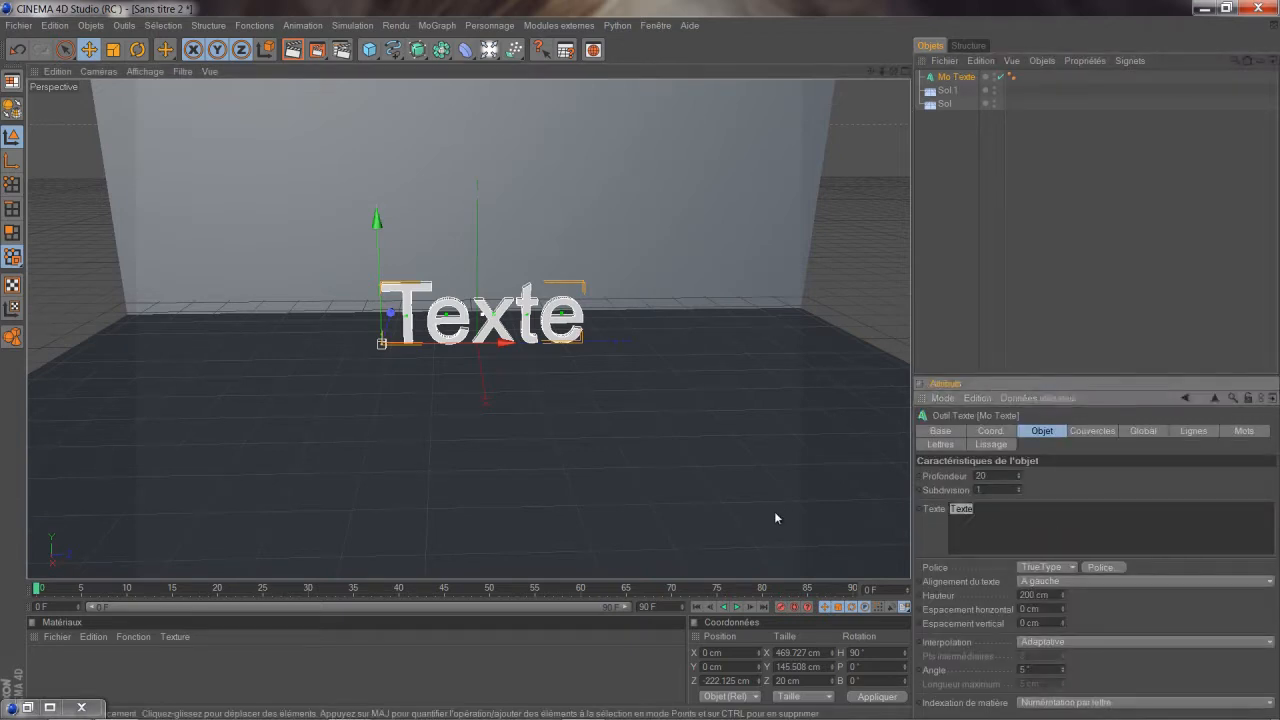
{"action": "type", "text": "Omeg"}
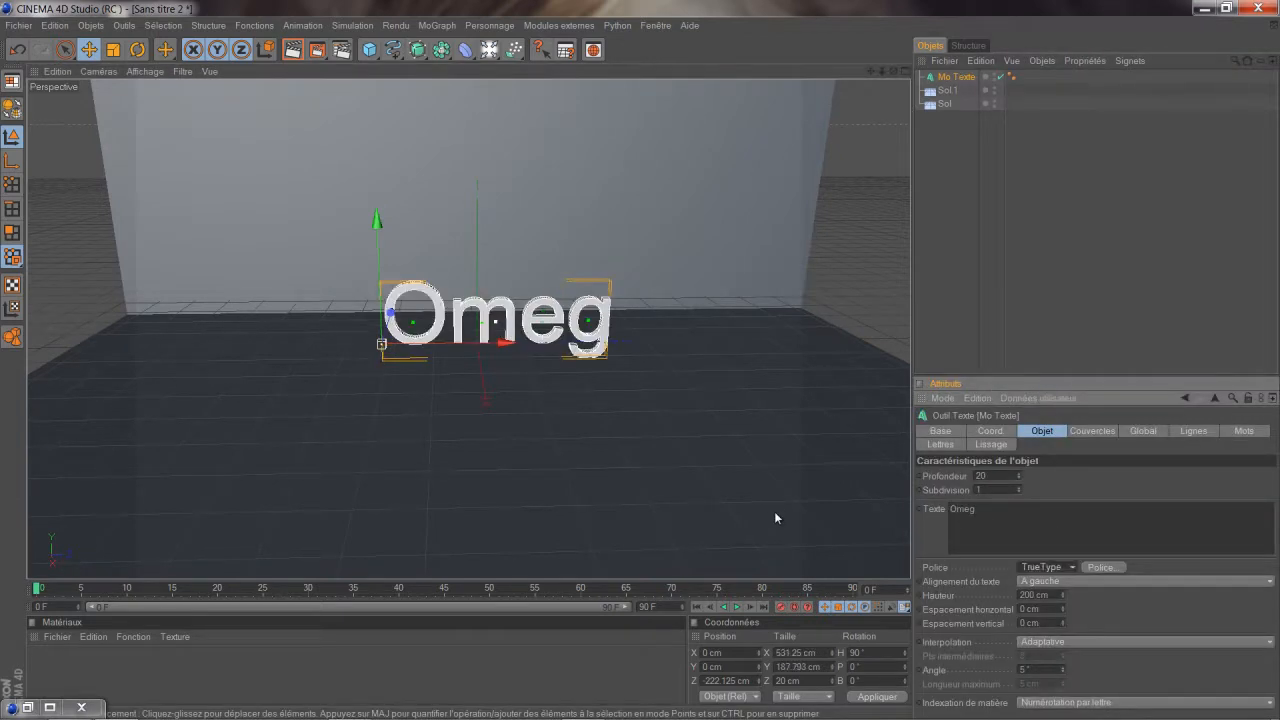
{"action": "key", "text": "Return"}
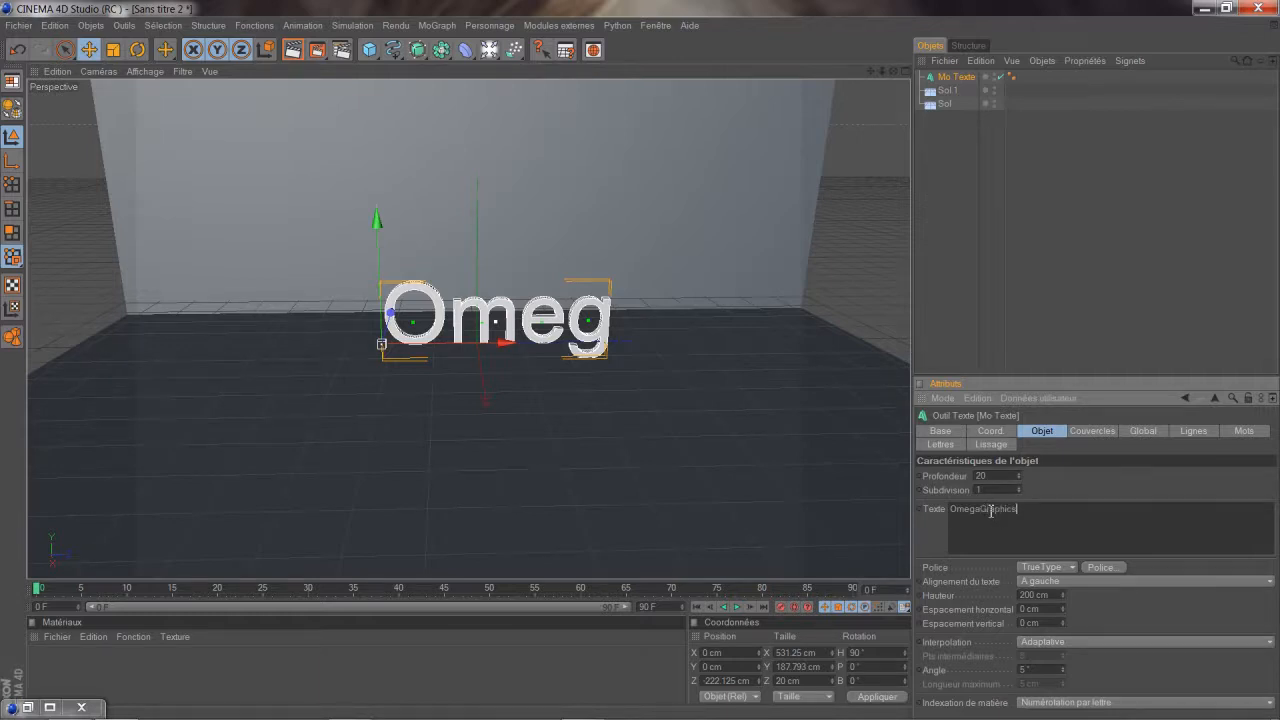
{"action": "left_click", "coordinate": [741, 466]}
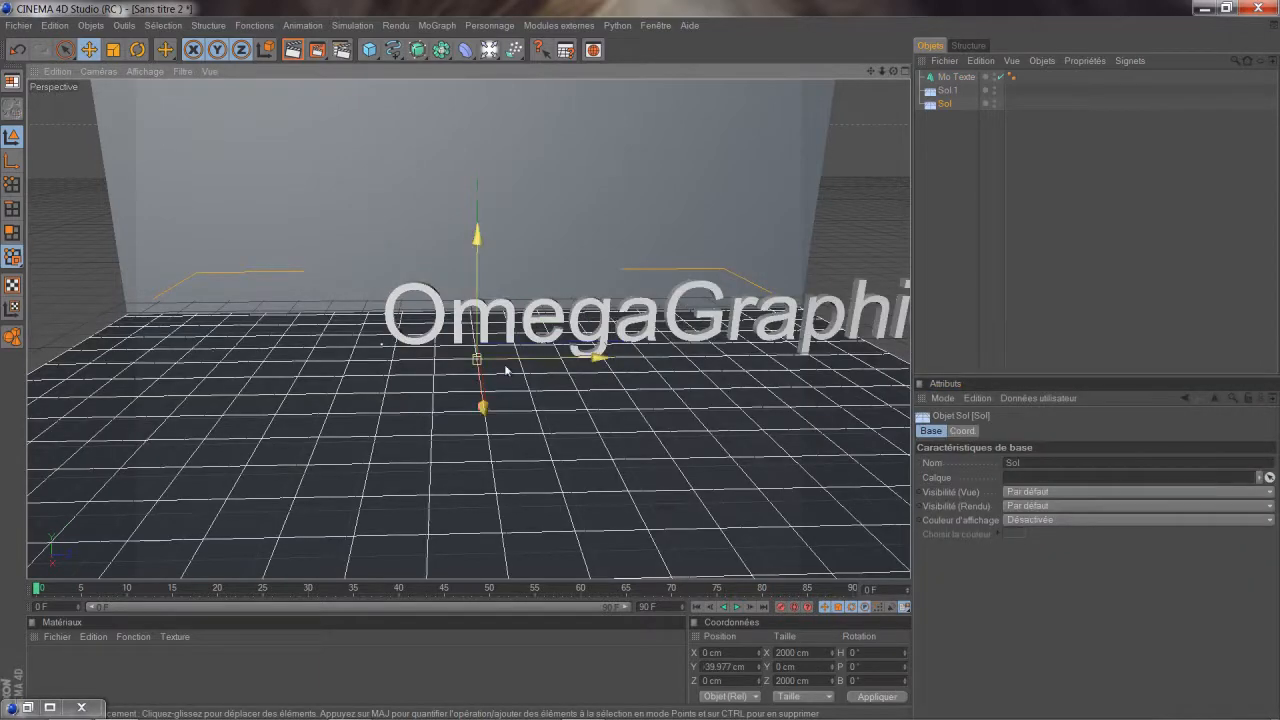
- Undo the accidental floor shift and slide the OmegaGraphics text along its length to about Z -697 cm
{"action": "mouse_move", "coordinate": [541, 360]}
{"action": "left_mouse_down"}
{"action": "mouse_move", "coordinate": [654, 363]}
{"action": "mouse_move", "coordinate": [543, 367]}
{"action": "left_mouse_up"}
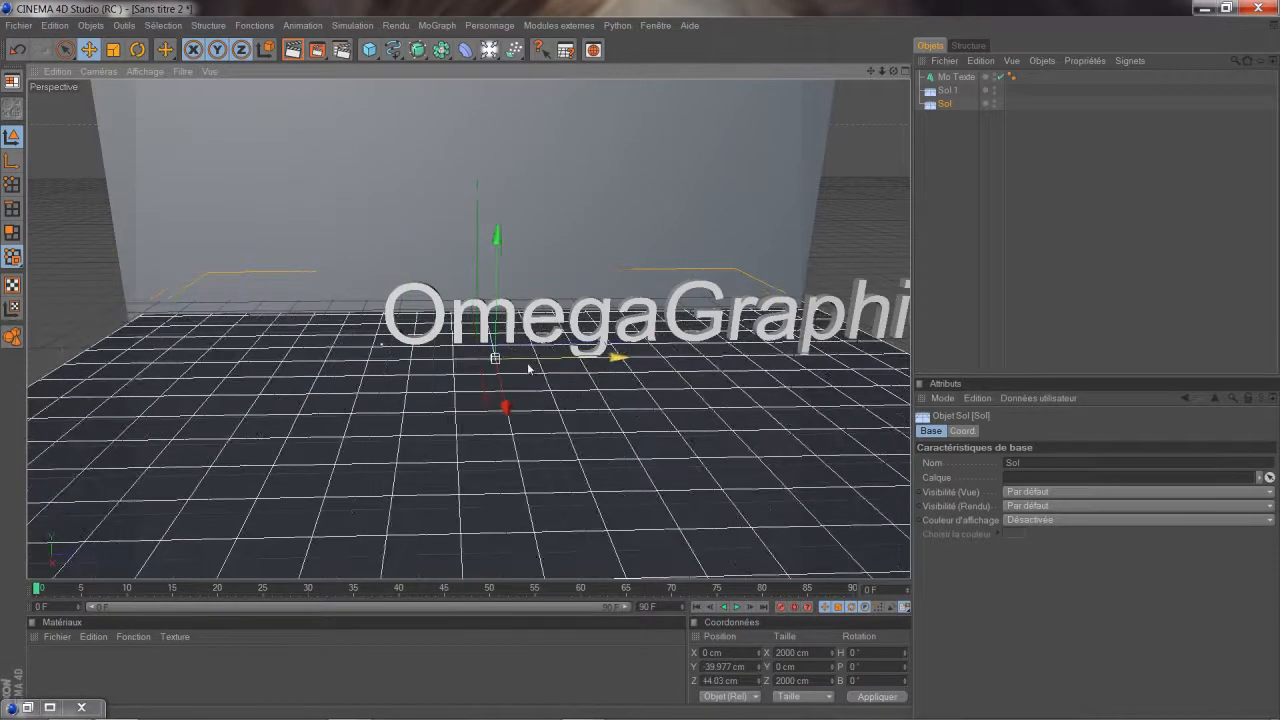
{"action": "key", "text": "ctrl+z"}
{"action": "left_click", "coordinate": [515, 348]}
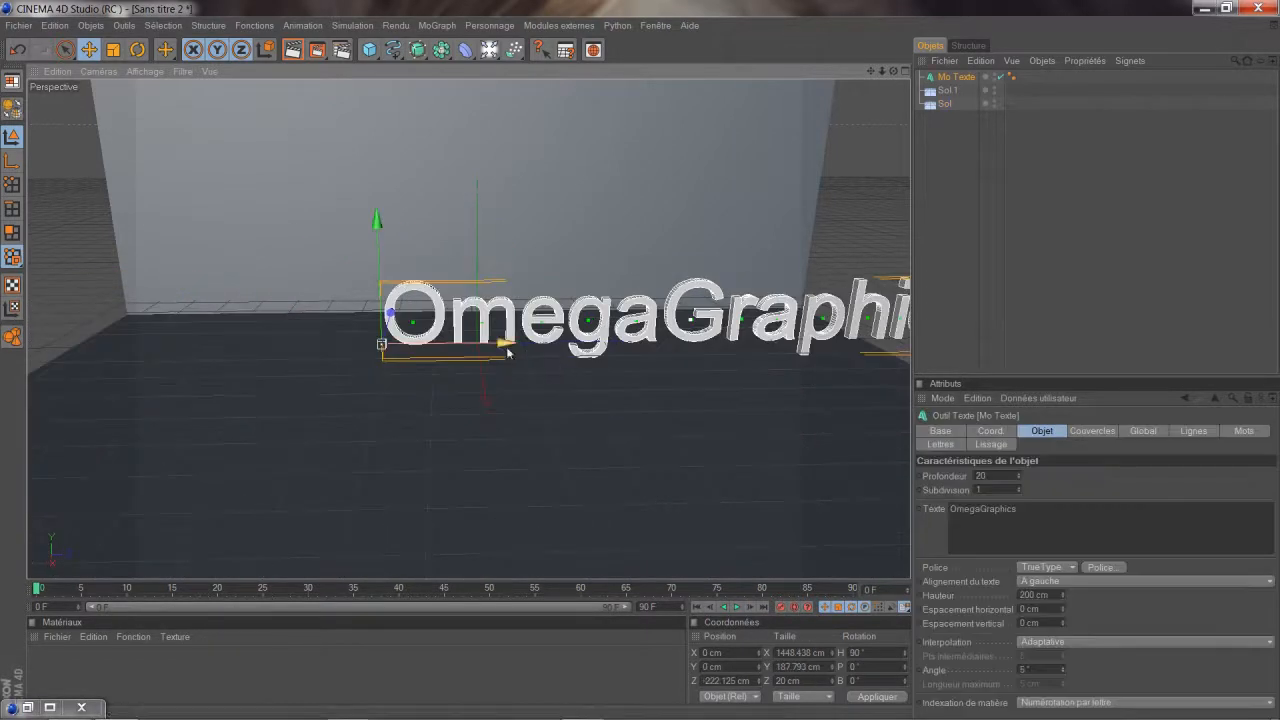
{"action": "left_click_drag", "start_coordinate": [515, 348], "coordinate": [640, 359]}
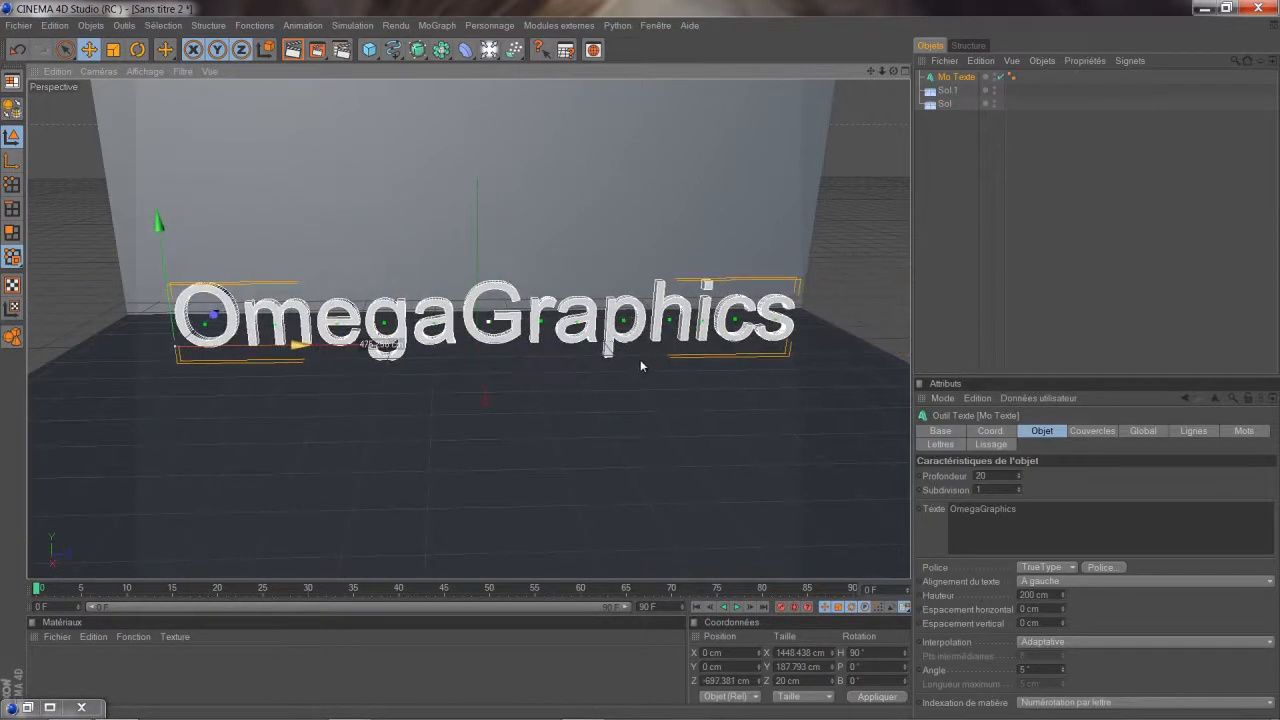
- Set the text's font to Decibel in the Moyen style
{"action": "left_click", "coordinate": [1103, 567]}
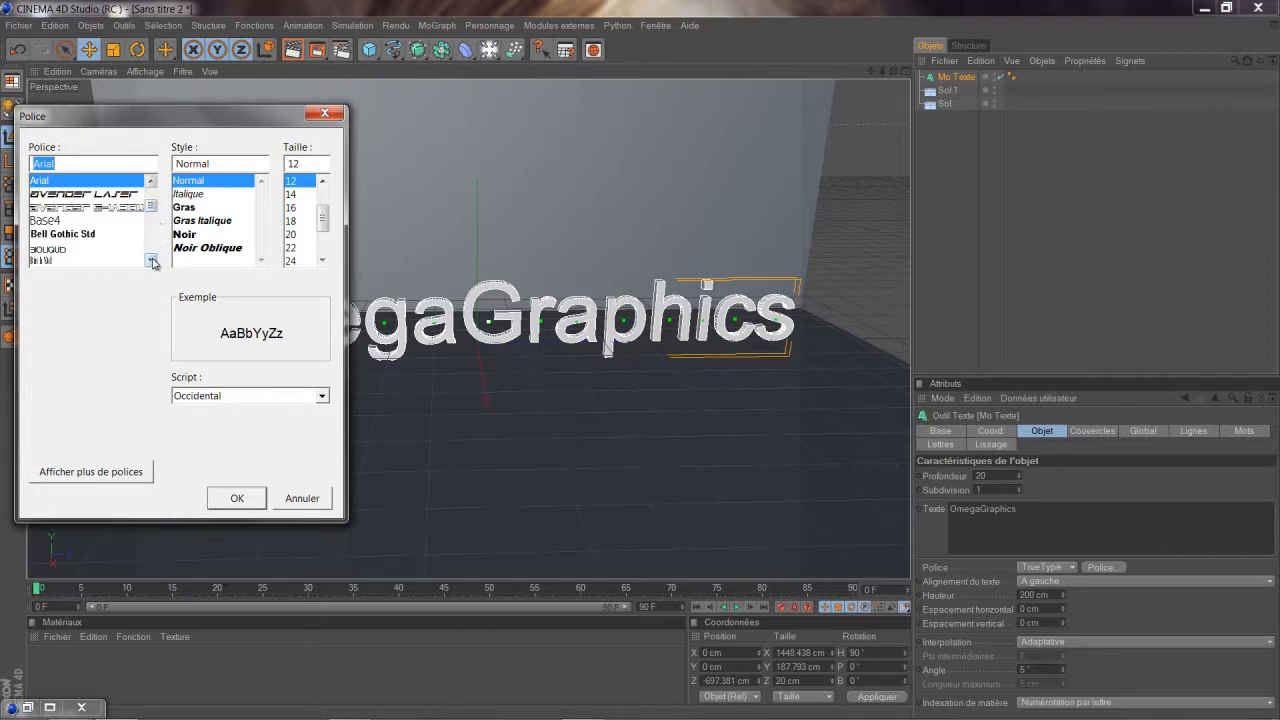
{"action": "left_click", "coordinate": [151, 260]}
{"action": "left_click", "coordinate": [151, 260]}
{"action": "left_click", "coordinate": [151, 260]}
{"action": "left_click", "coordinate": [151, 260]}
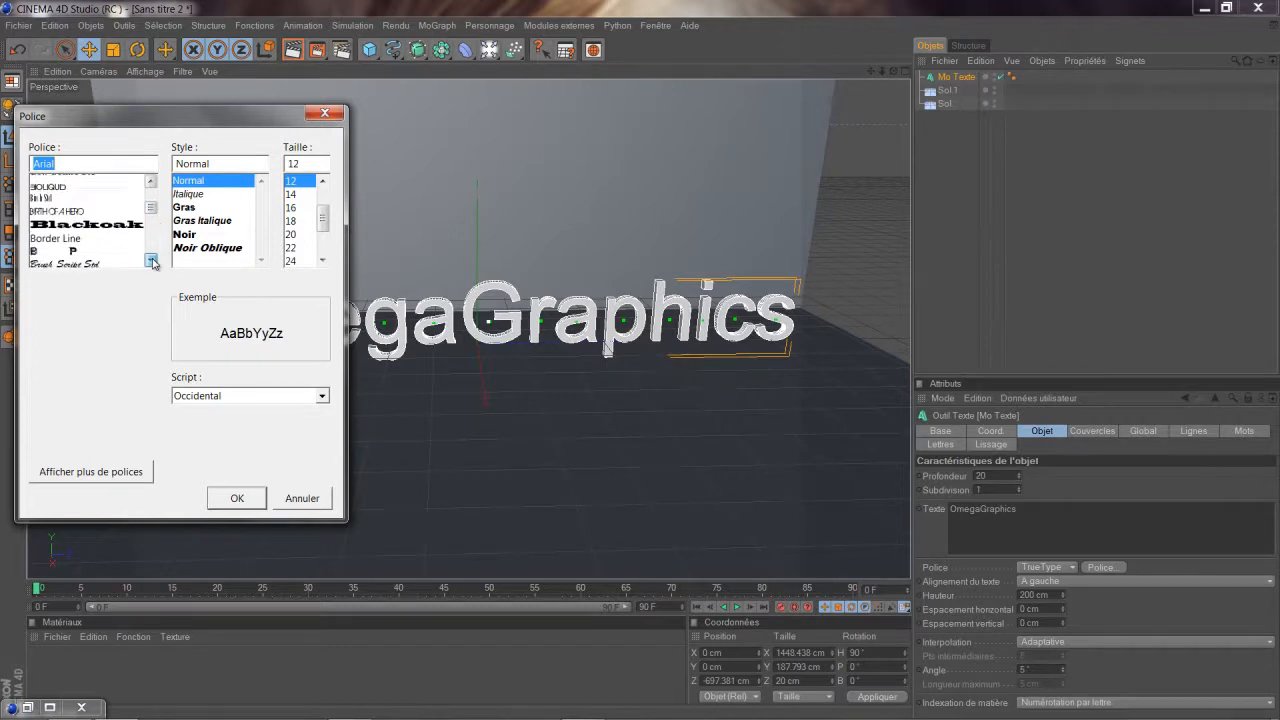
{"action": "left_click", "coordinate": [151, 260]}
{"action": "left_click", "coordinate": [151, 260]}
{"action": "left_click", "coordinate": [151, 260]}
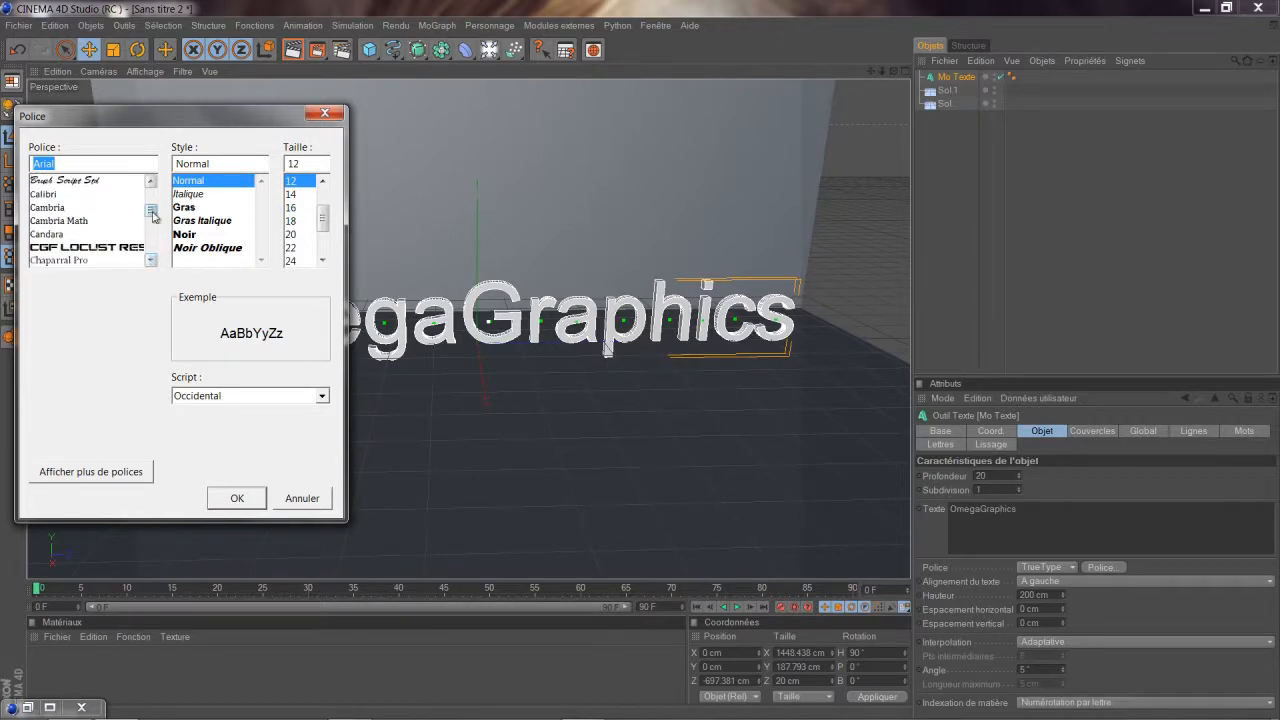
{"action": "left_click_drag", "start_coordinate": [152, 212], "coordinate": [149, 219]}
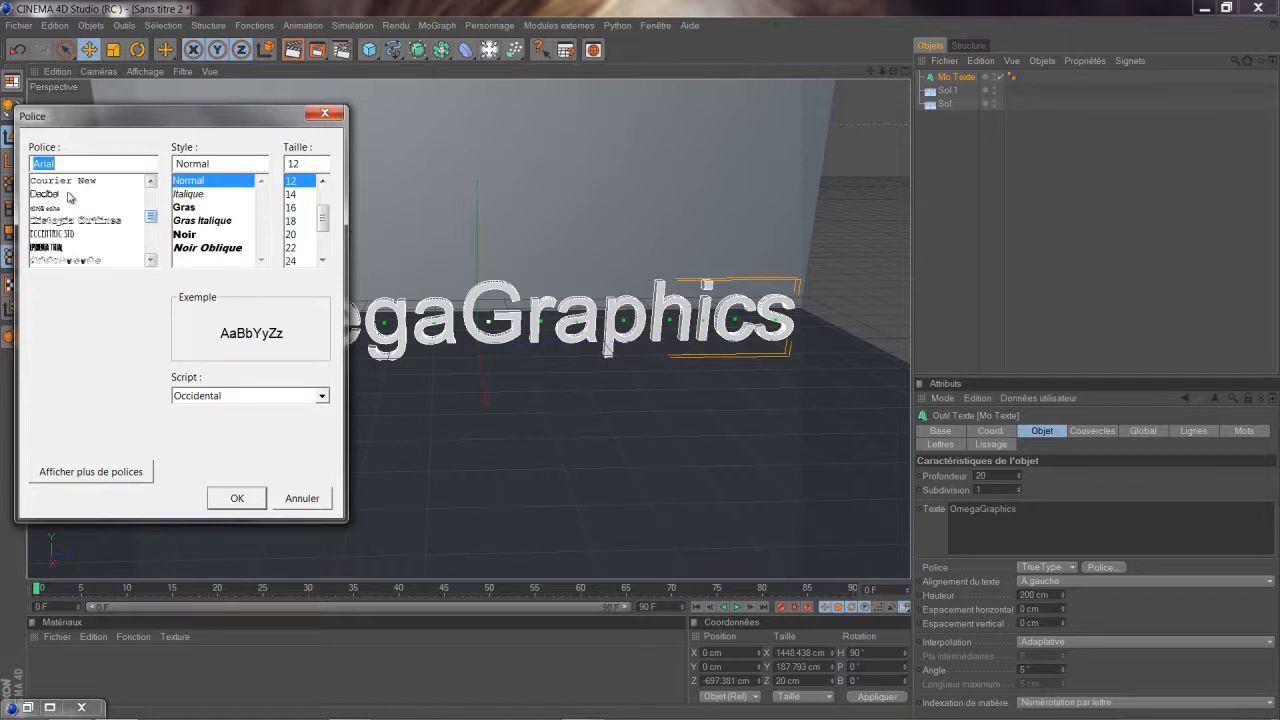
{"action": "left_click", "coordinate": [151, 182]}
{"action": "left_click", "coordinate": [151, 182]}
{"action": "left_click", "coordinate": [151, 182]}
{"action": "left_click", "coordinate": [151, 182]}
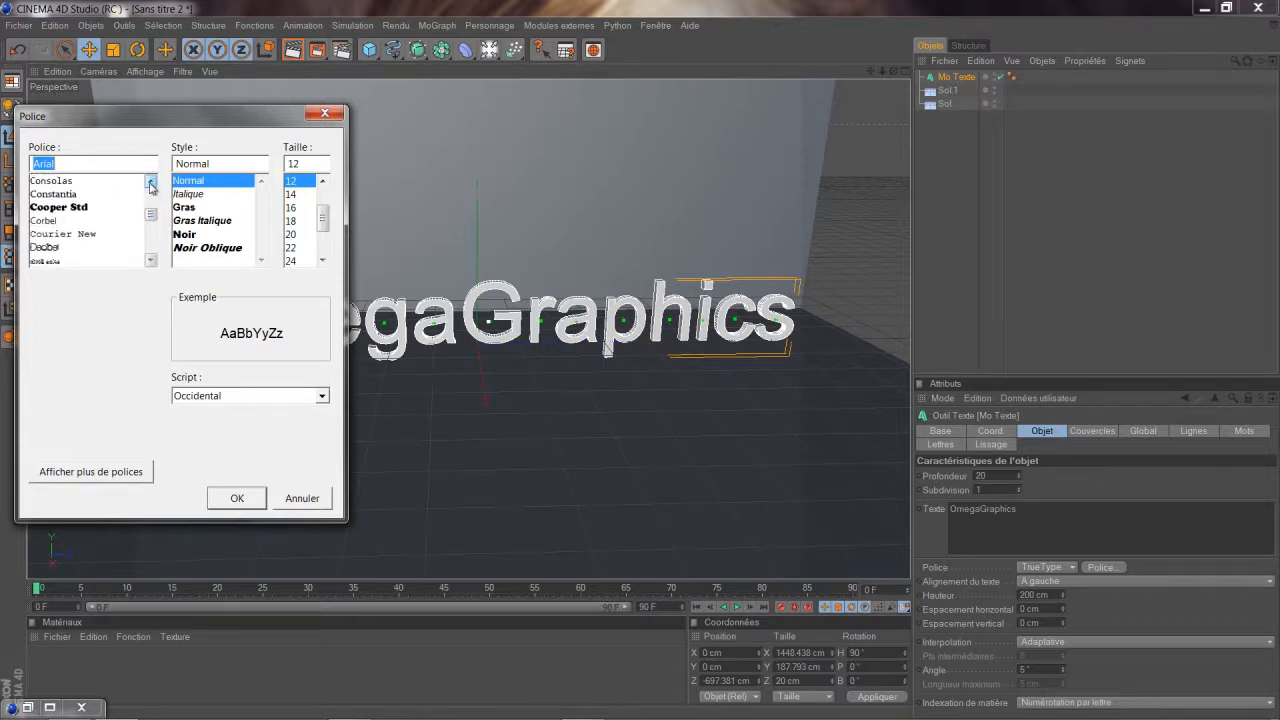
{"action": "left_click", "coordinate": [70, 248]}
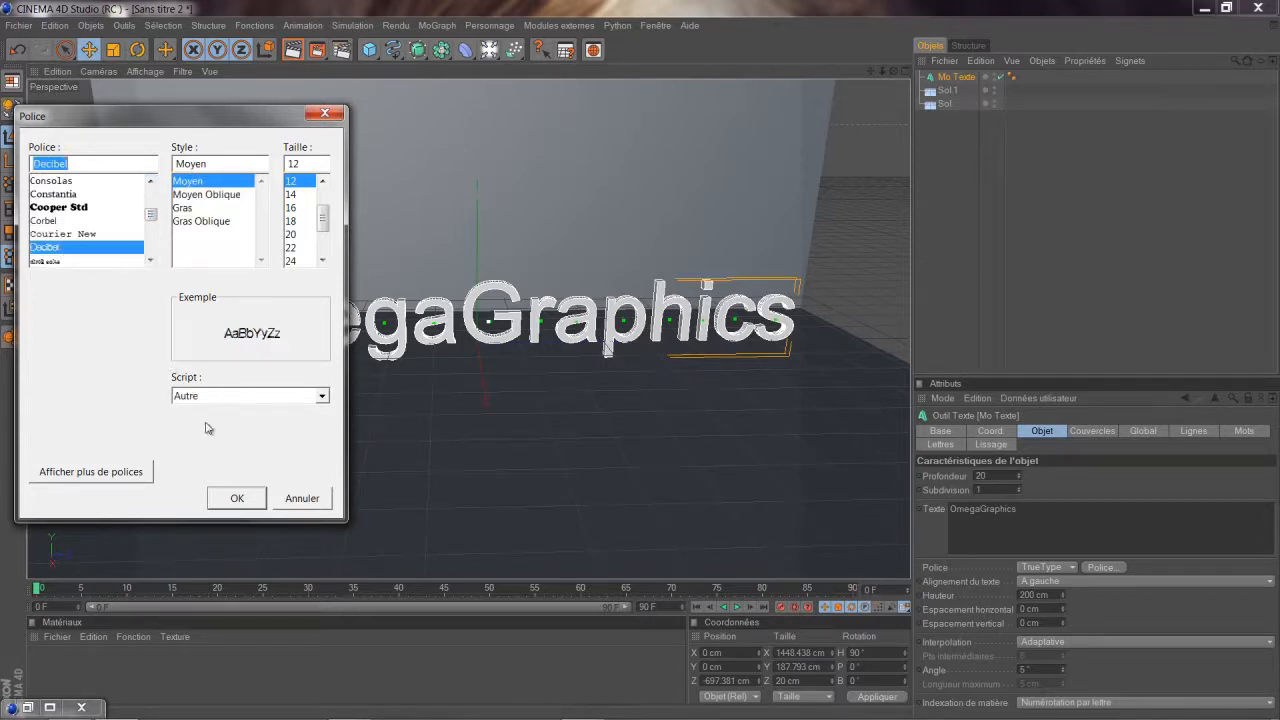
{"action": "left_click", "coordinate": [248, 496]}
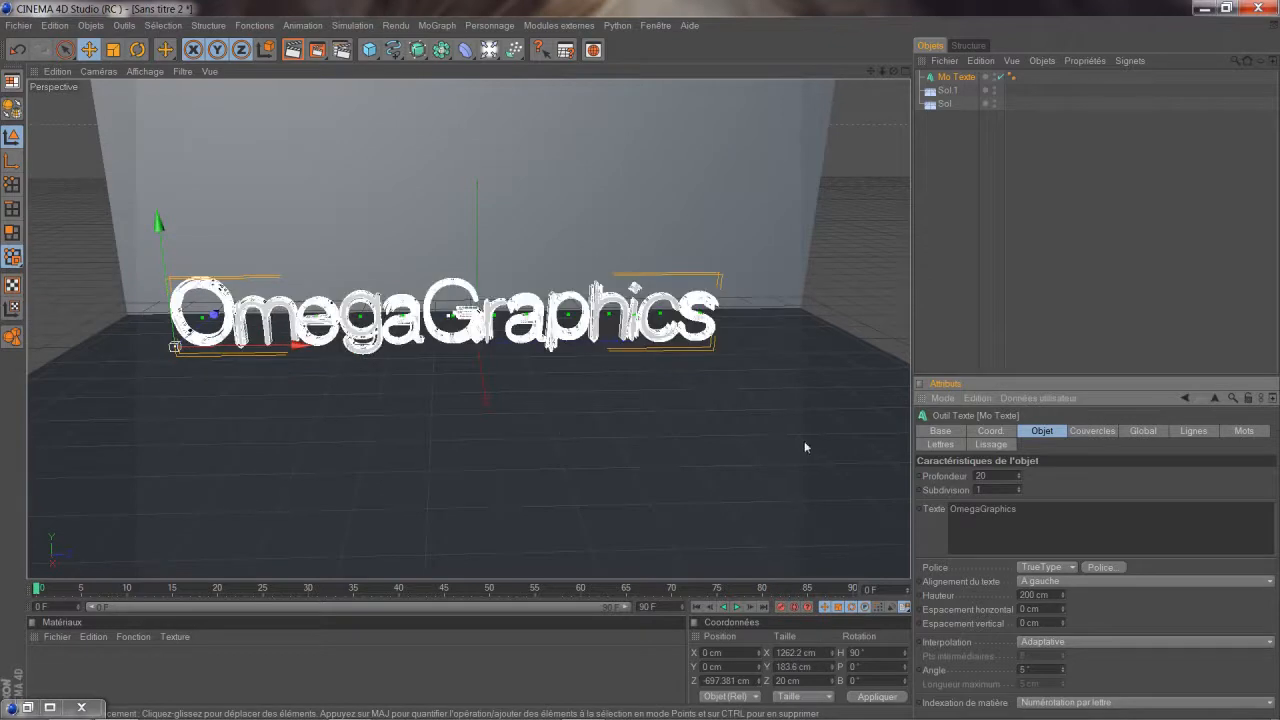
- Set the text's font to Lithos Pro
{"action": "left_click", "coordinate": [1100, 567]}
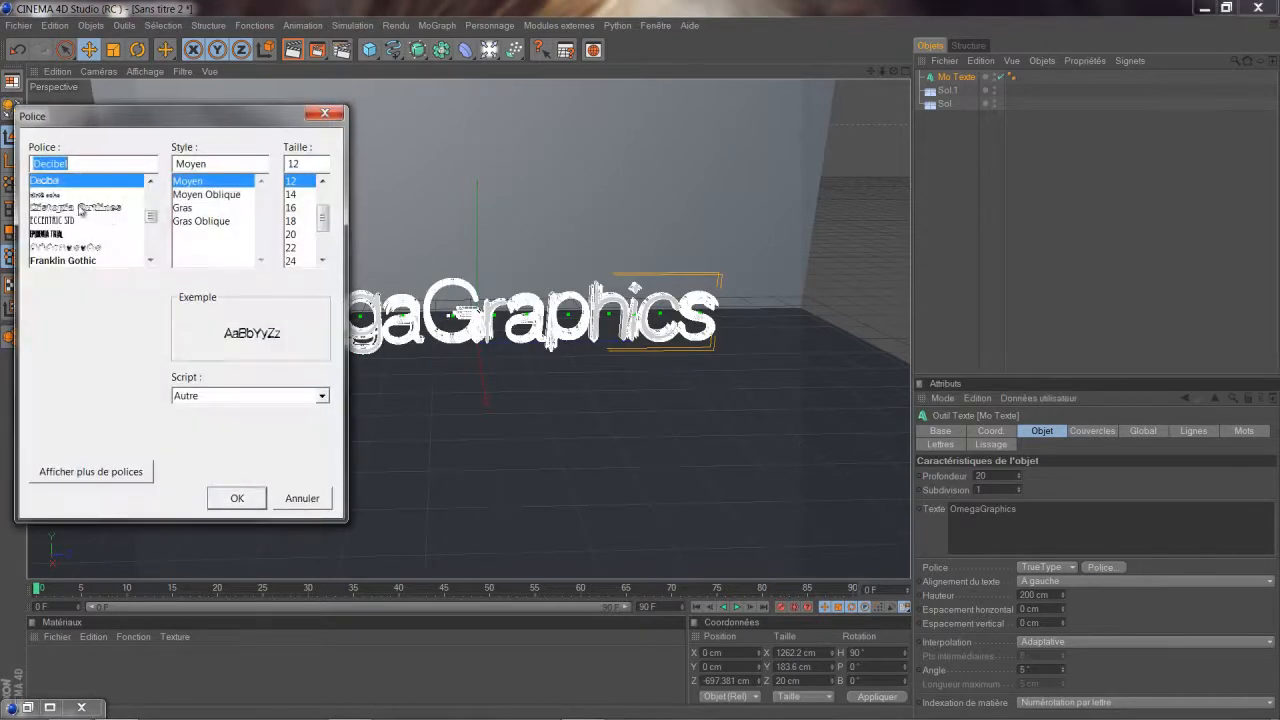
{"action": "left_click", "coordinate": [151, 260]}
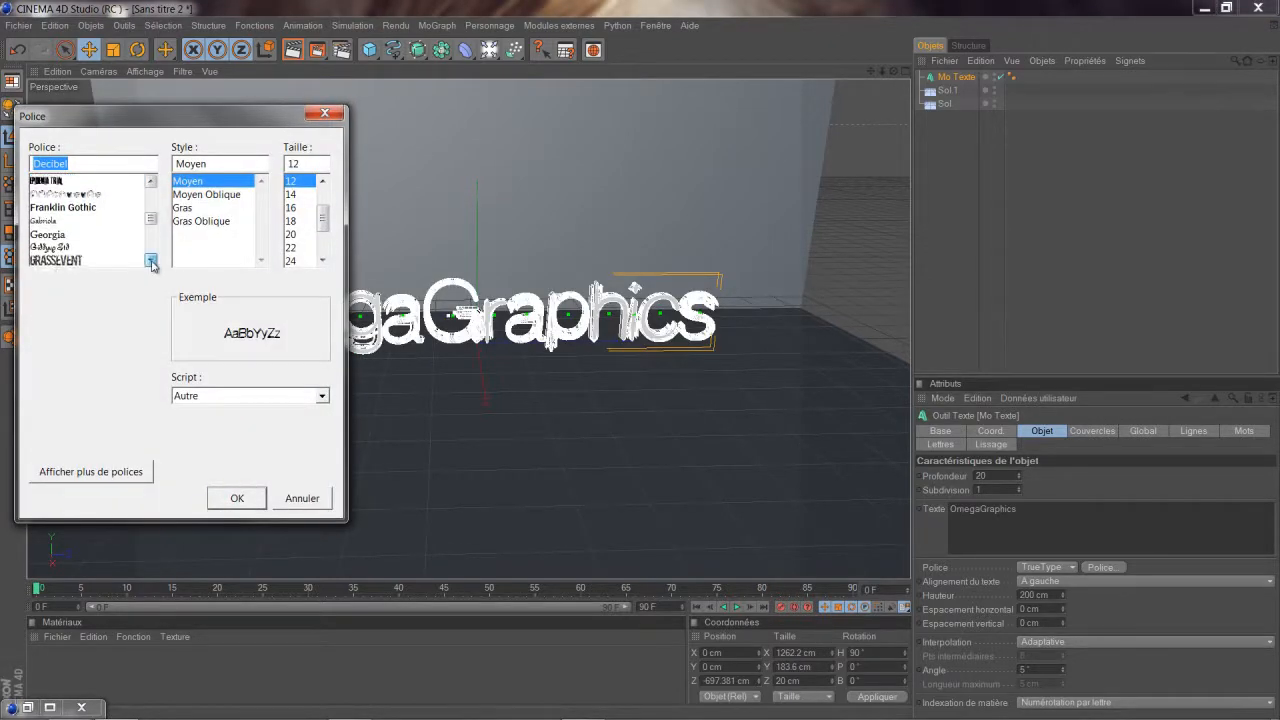
{"action": "left_click", "coordinate": [151, 262]}
{"action": "left_click", "coordinate": [151, 262]}
{"action": "left_click", "coordinate": [151, 262]}
{"action": "left_click", "coordinate": [151, 262]}
{"action": "left_click", "coordinate": [151, 262]}
{"action": "left_click", "coordinate": [151, 262]}
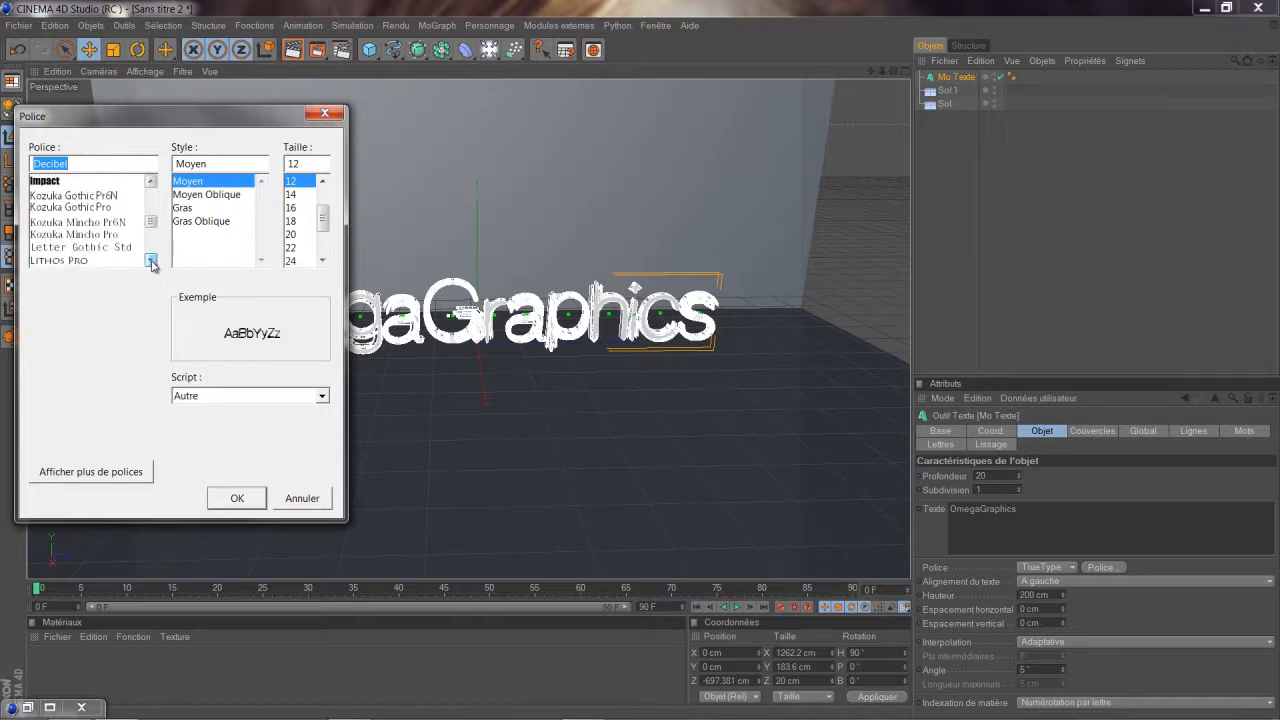
{"action": "left_click", "coordinate": [151, 262]}
{"action": "left_click", "coordinate": [151, 262]}
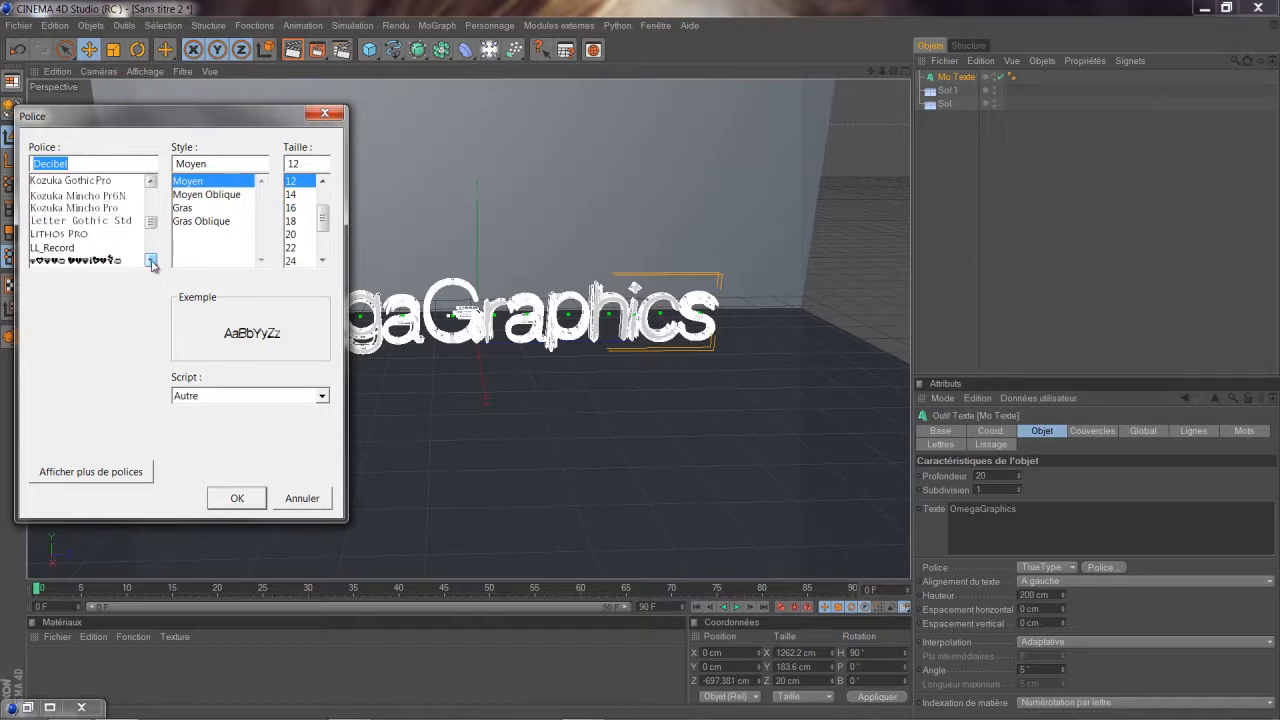
{"action": "left_click", "coordinate": [88, 233]}
{"action": "left_click", "coordinate": [248, 499]}
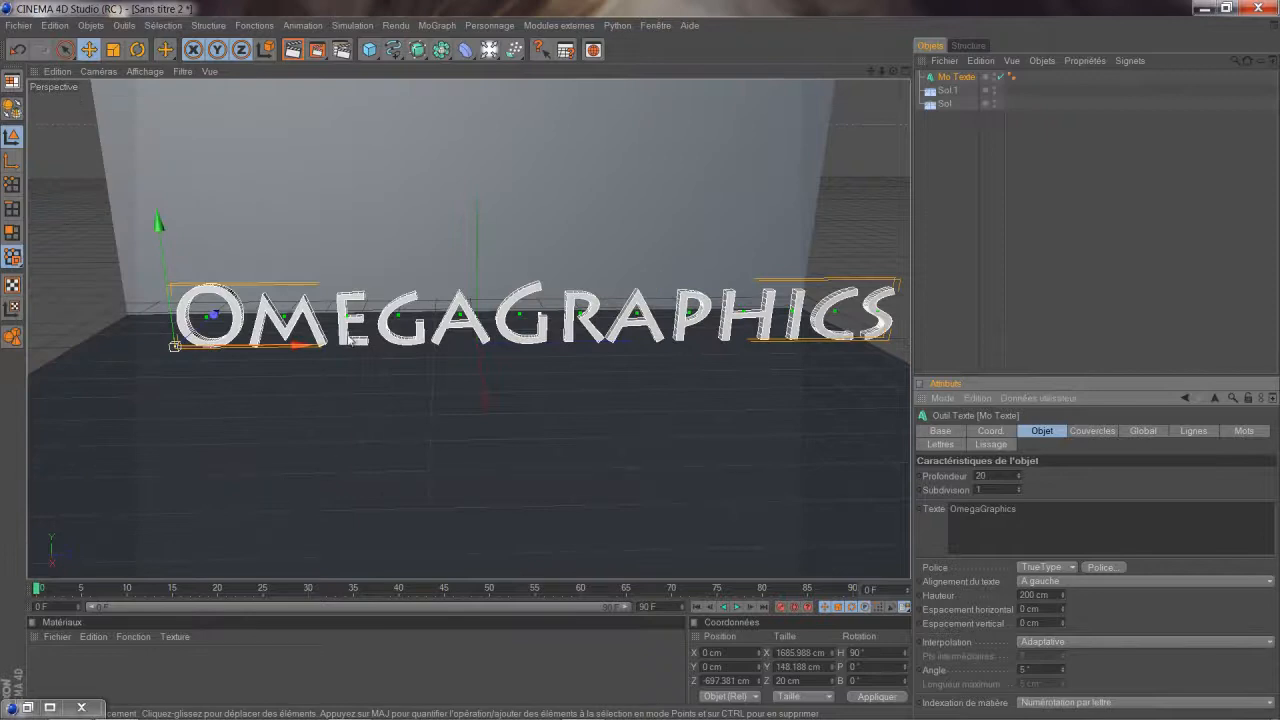
- Recentre and raise the text to about Y 120 cm and Z -814 cm, and preview-render the view
{"action": "left_click_drag", "start_coordinate": [300, 345], "coordinate": [249, 346]}
{"action": "left_click_drag", "start_coordinate": [103, 224], "coordinate": [95, 171]}
{"action": "left_click_drag", "start_coordinate": [893, 72], "coordinate": [639, 359]}
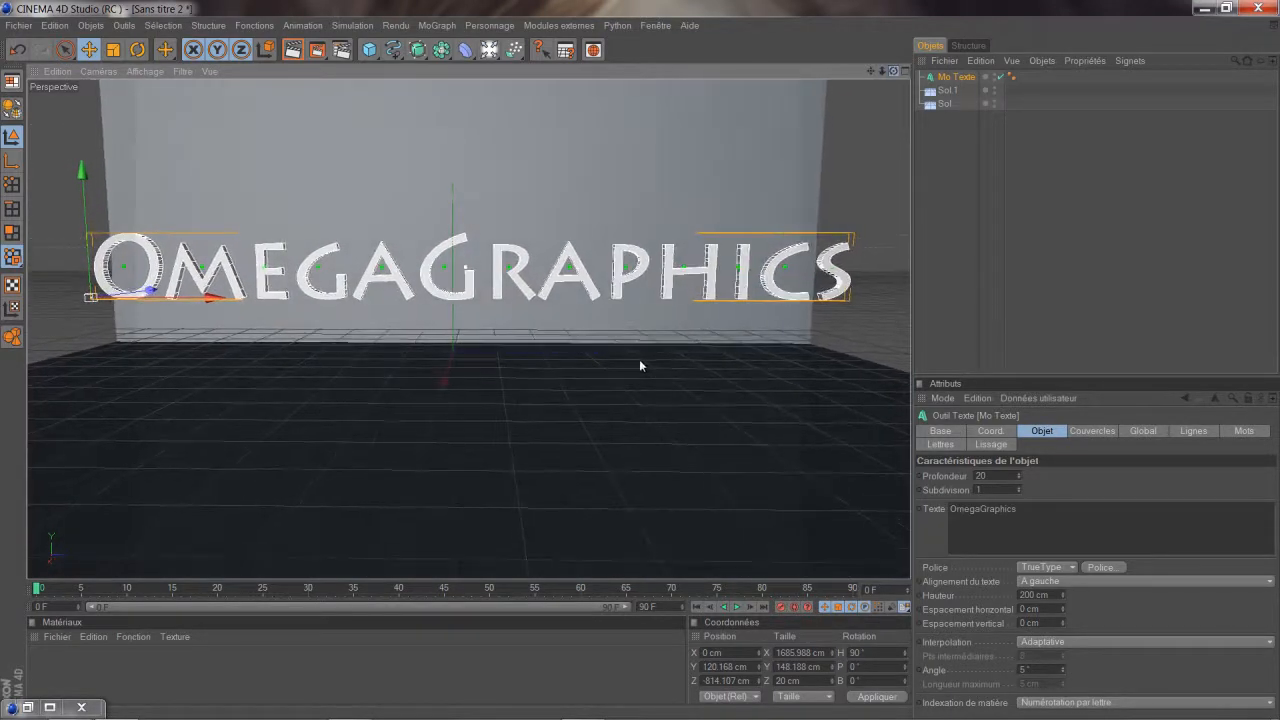
{"action": "left_click", "coordinate": [295, 55]}
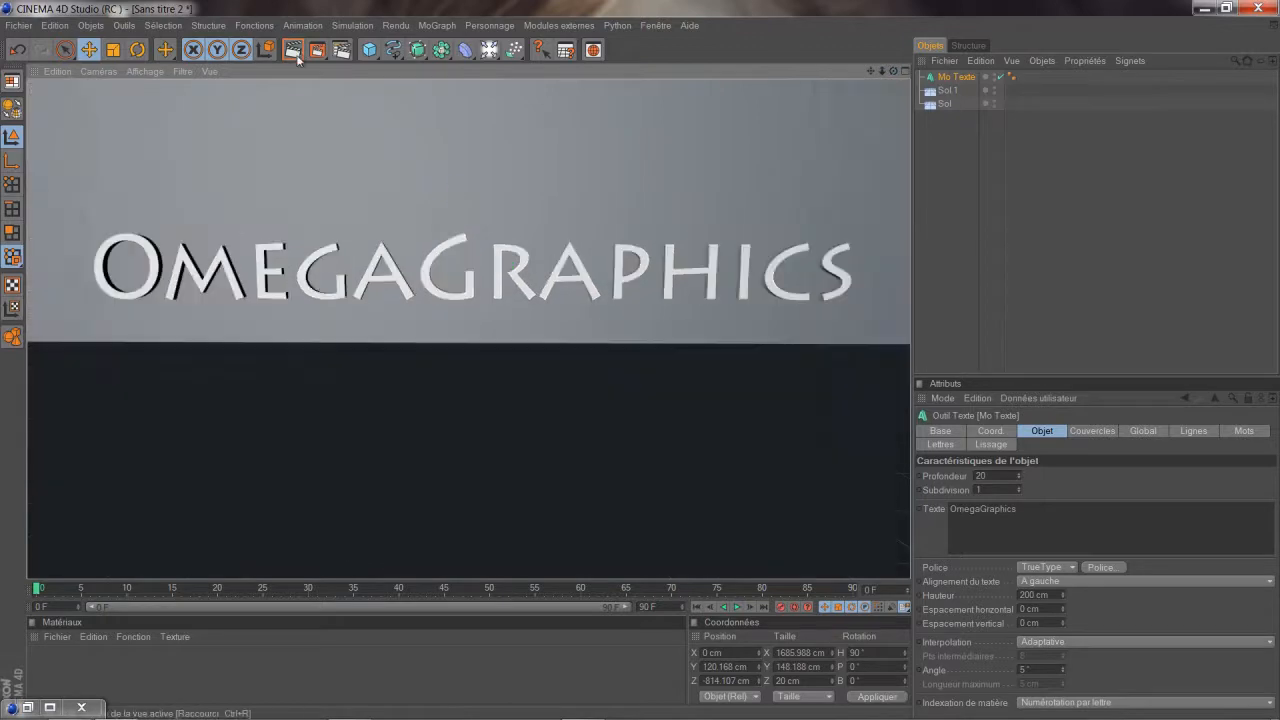
- Create a new material and set its colour to pure red, RGB 255, 0, 0
{"action": "scroll", "coordinate": [722, 344], "scroll_direction": "down", "scroll_amount": 1}
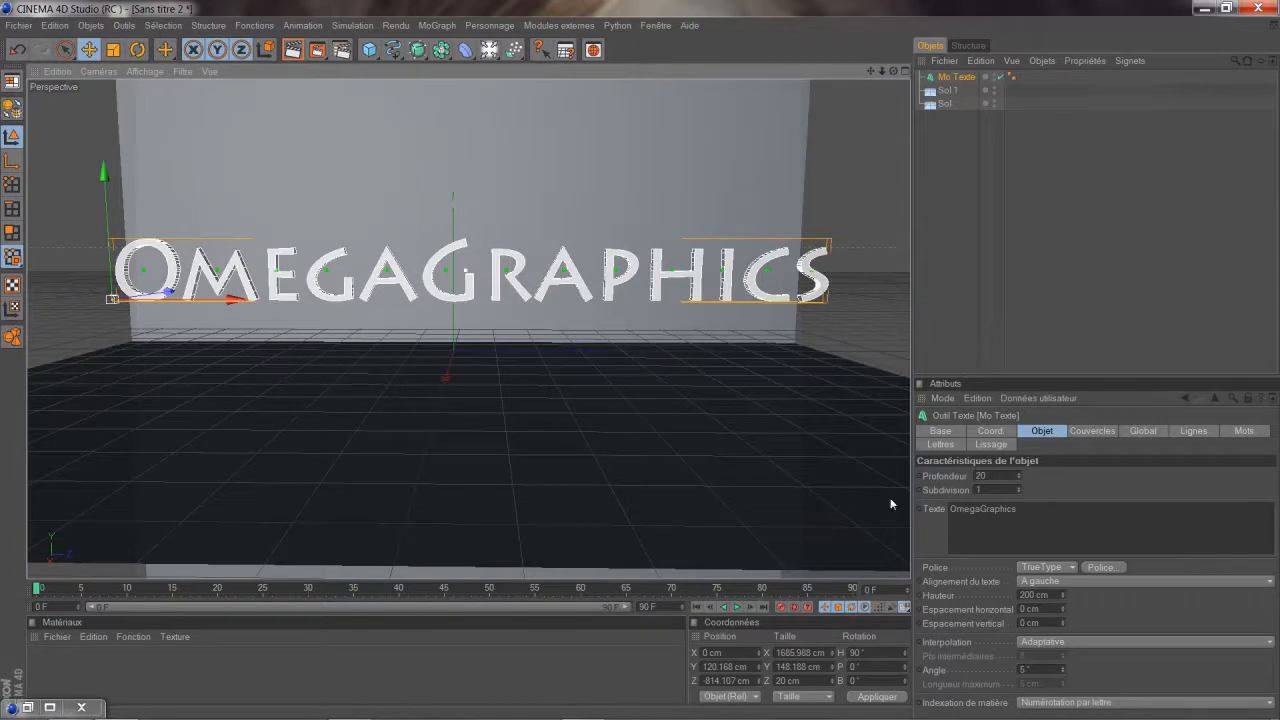
{"action": "double_click", "coordinate": [104, 671]}
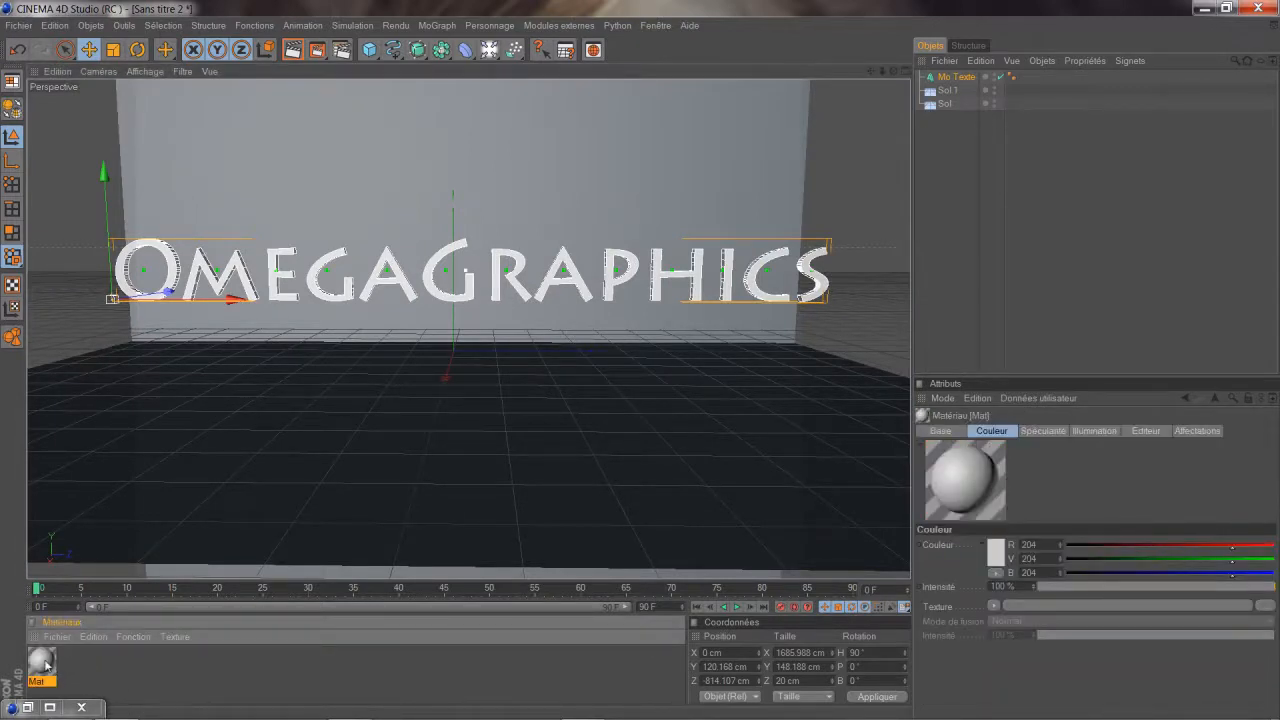
{"action": "double_click", "coordinate": [42, 662]}
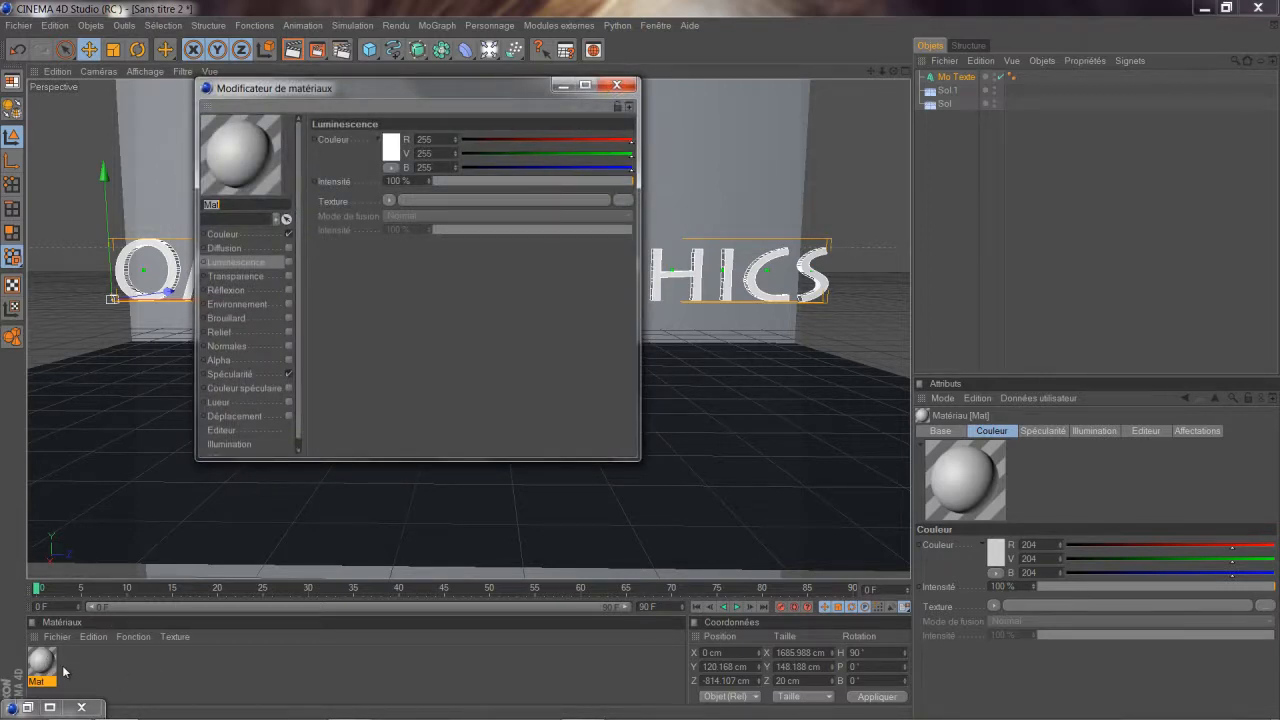
{"action": "left_click", "coordinate": [252, 263]}
{"action": "left_click", "coordinate": [223, 234]}
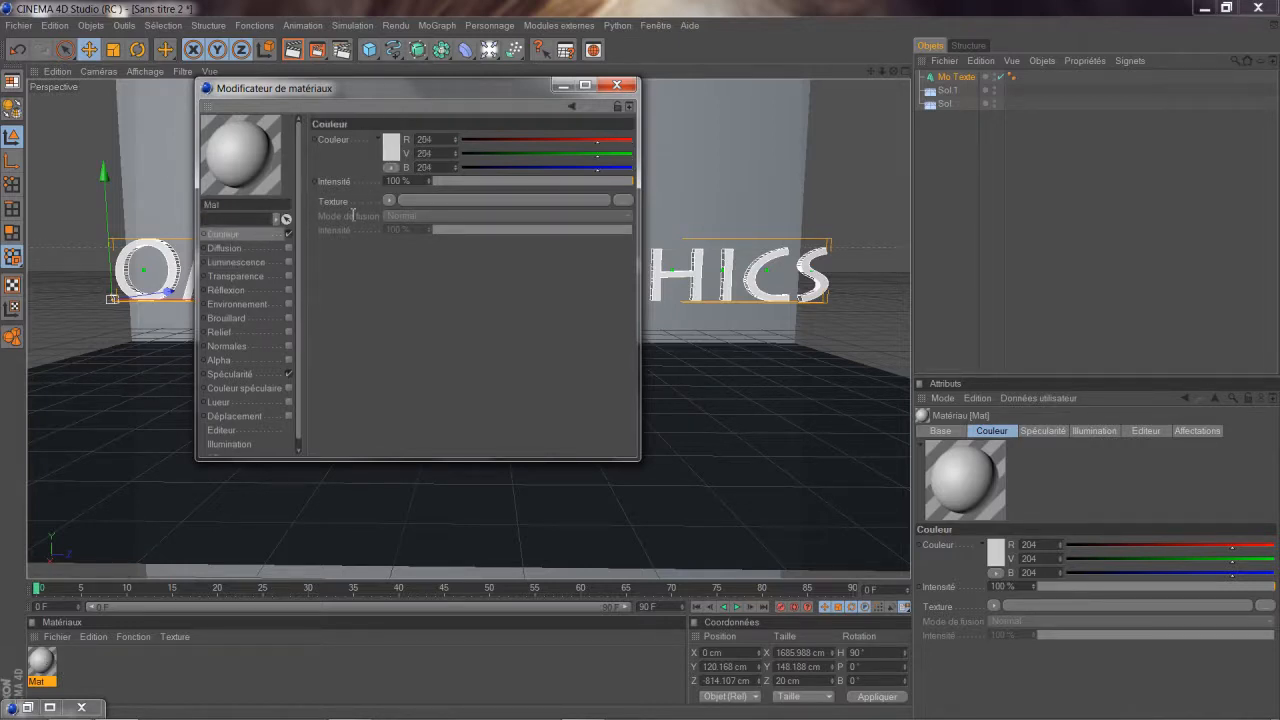
{"action": "left_click", "coordinate": [398, 152]}
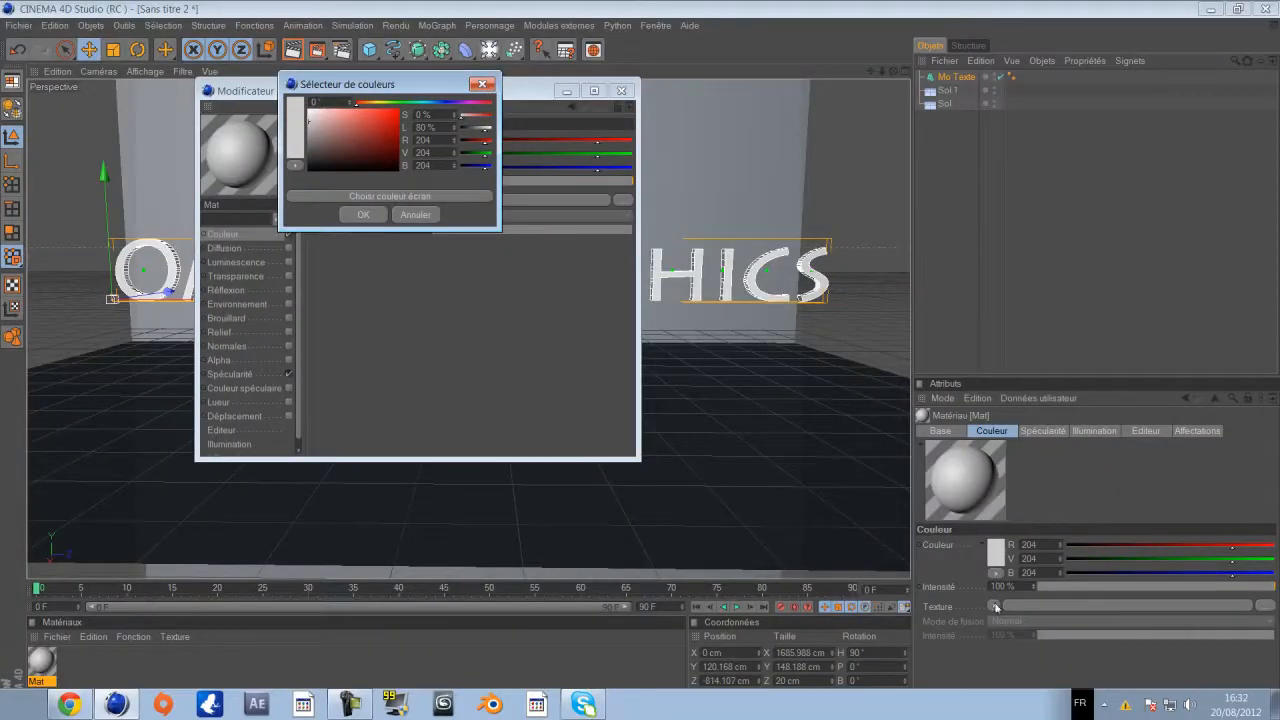
{"action": "left_click_drag", "start_coordinate": [381, 133], "coordinate": [402, 106]}
{"action": "left_click", "coordinate": [376, 222]}
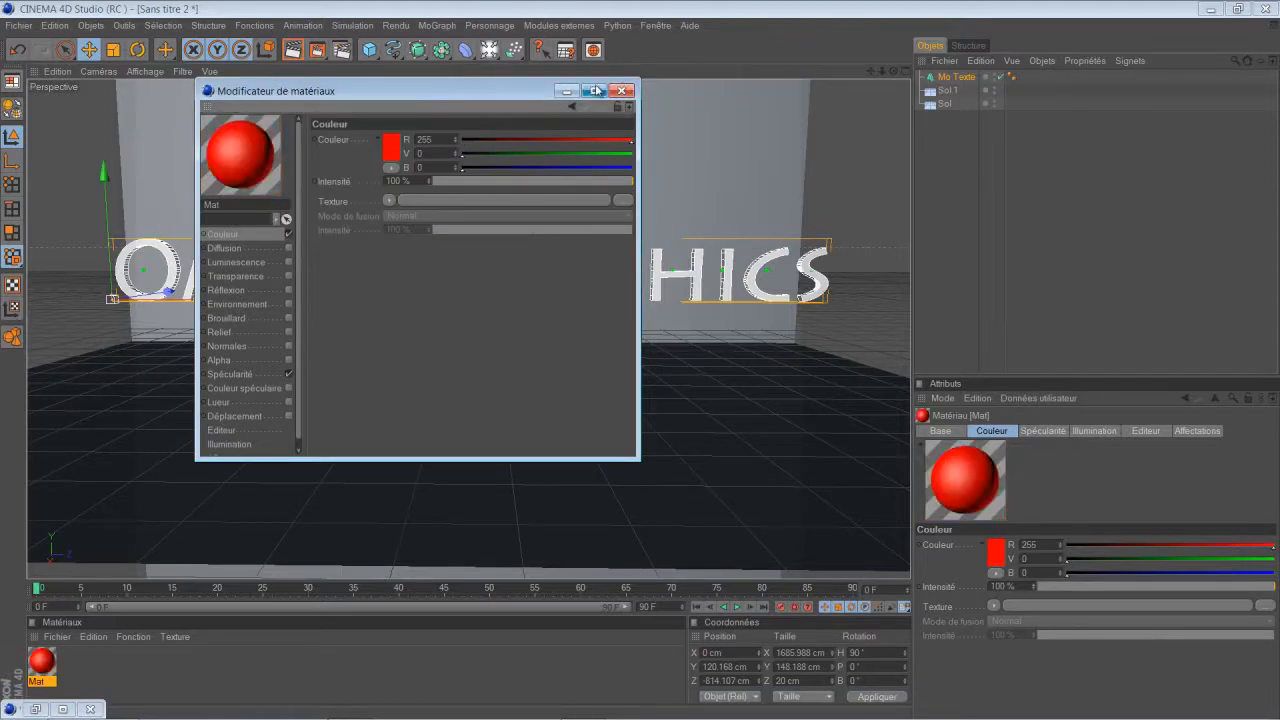
{"action": "left_click", "coordinate": [621, 90]}
- Apply the red material to the OmegaGraphics text and preview-render the view
{"action": "left_click_drag", "start_coordinate": [53, 657], "coordinate": [958, 78]}
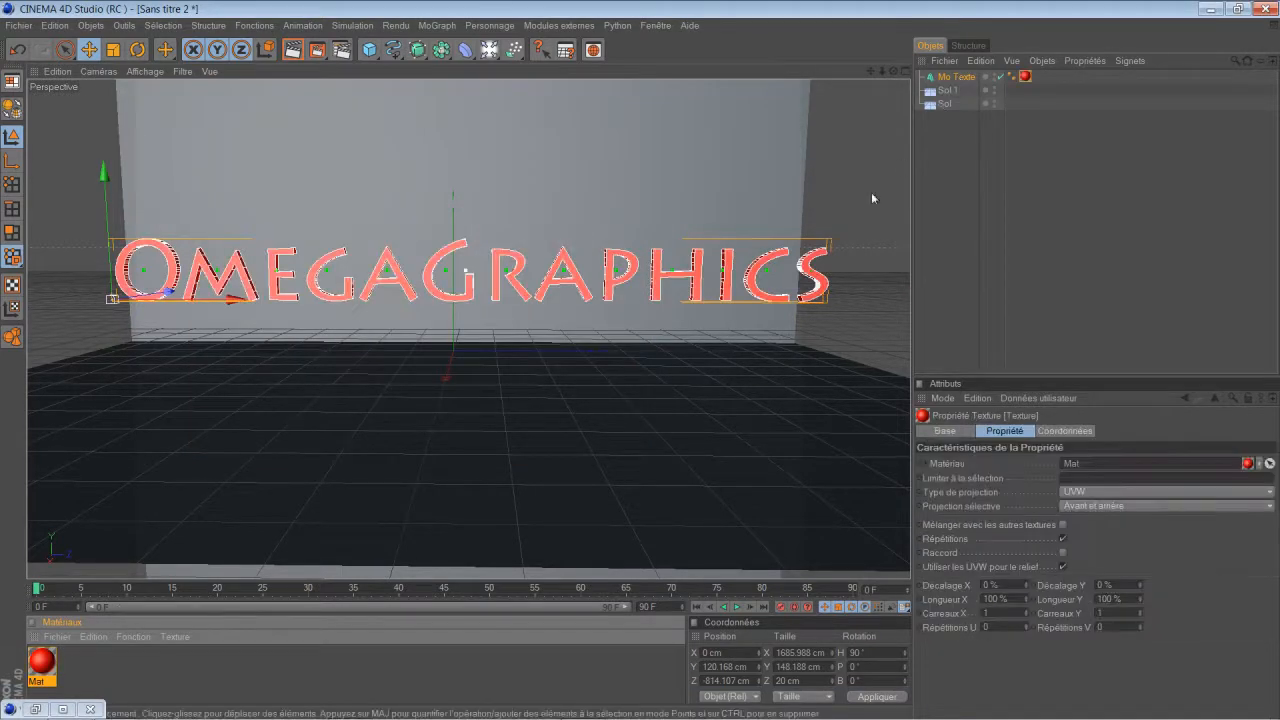
{"action": "left_click", "coordinate": [292, 50]}
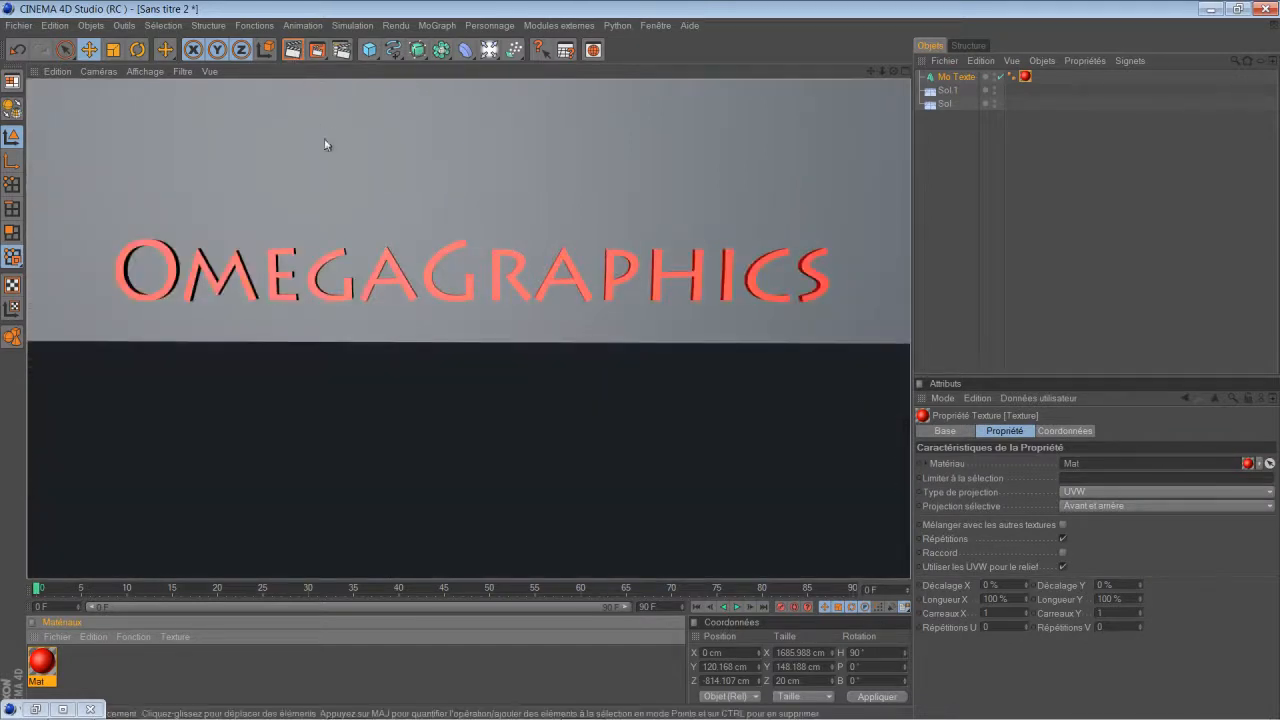
{"action": "left_click", "coordinate": [784, 297]}
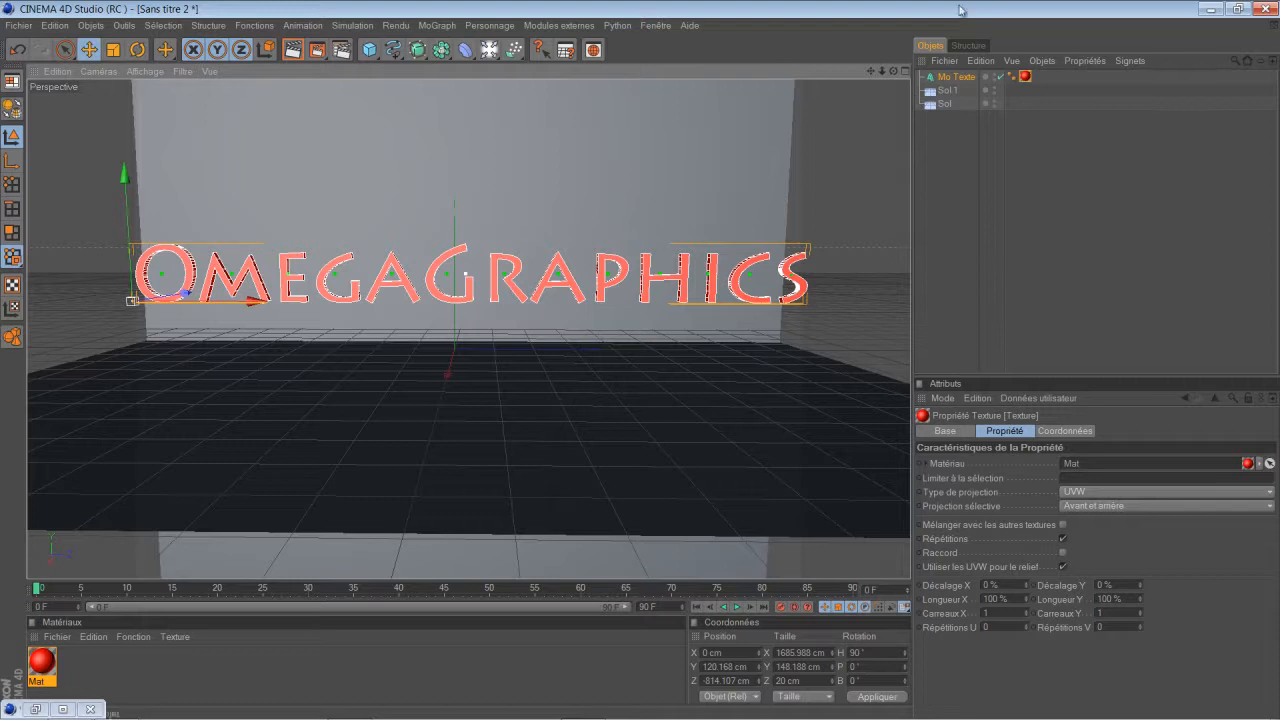
- Set the text's extrusion depth to 5 cm and preview-render the view
{"action": "left_click", "coordinate": [955, 78]}
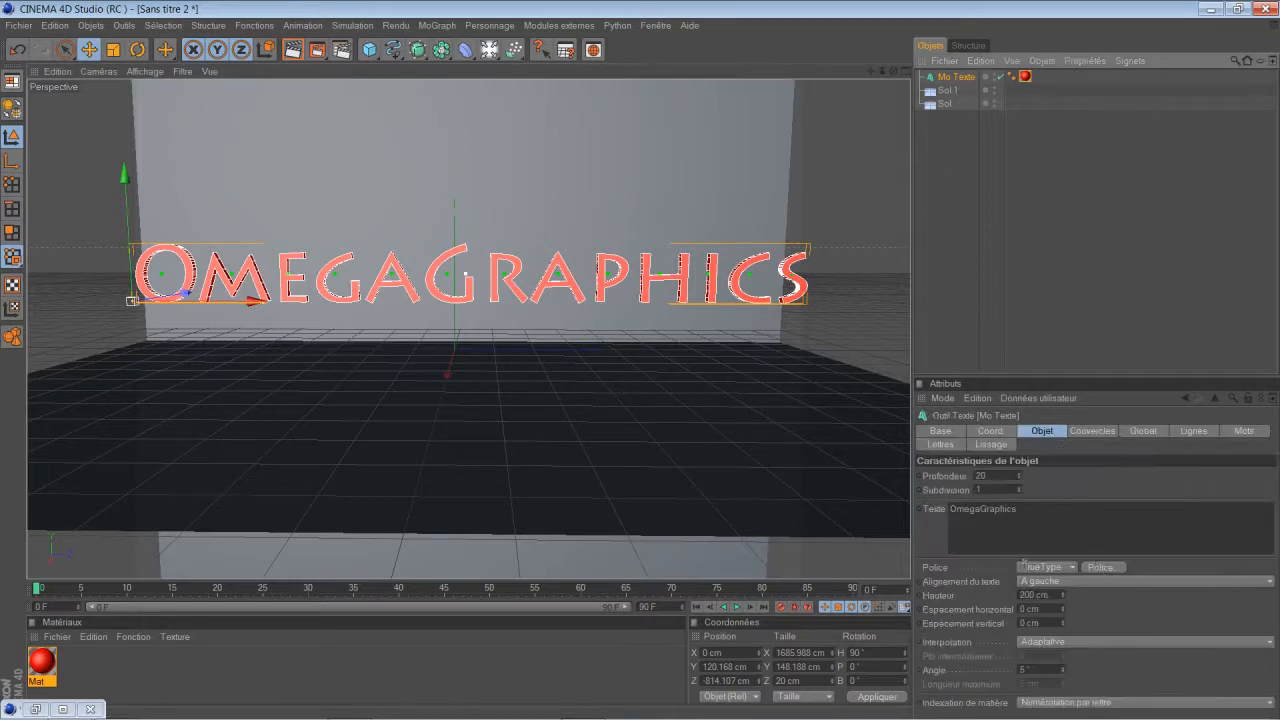
{"action": "left_click", "coordinate": [1007, 477]}
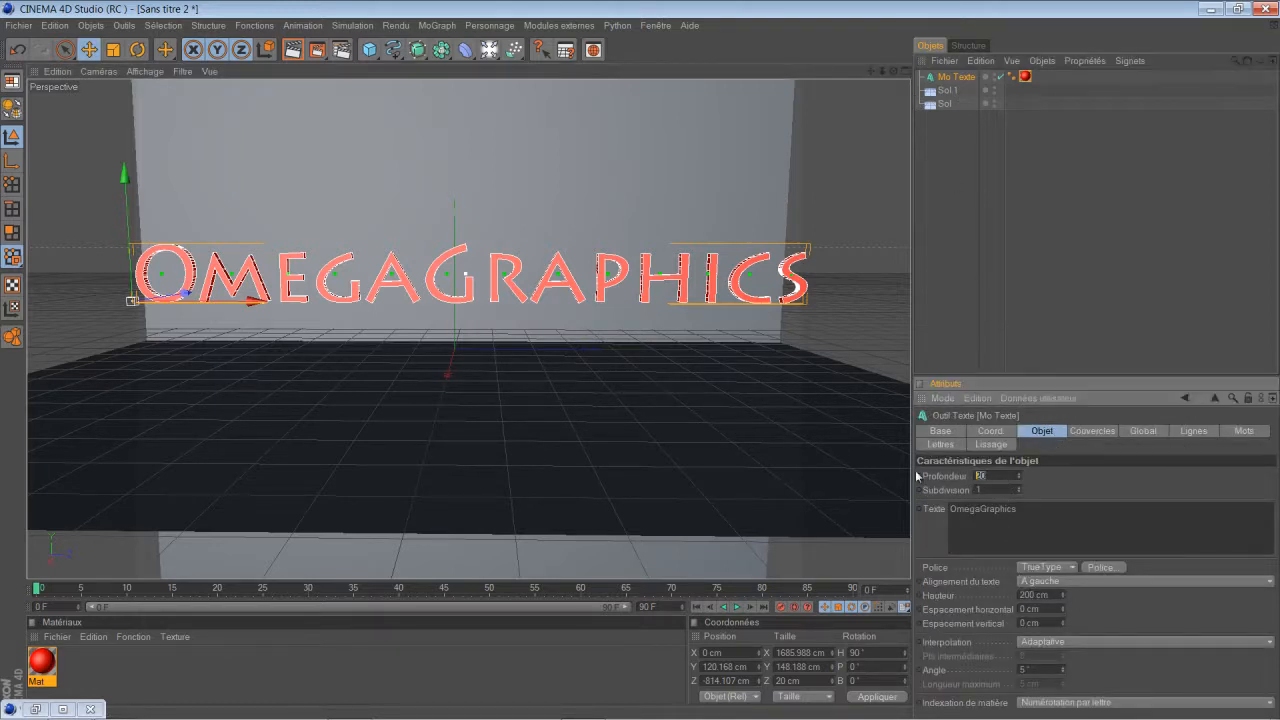
{"action": "key", "text": "Return"}
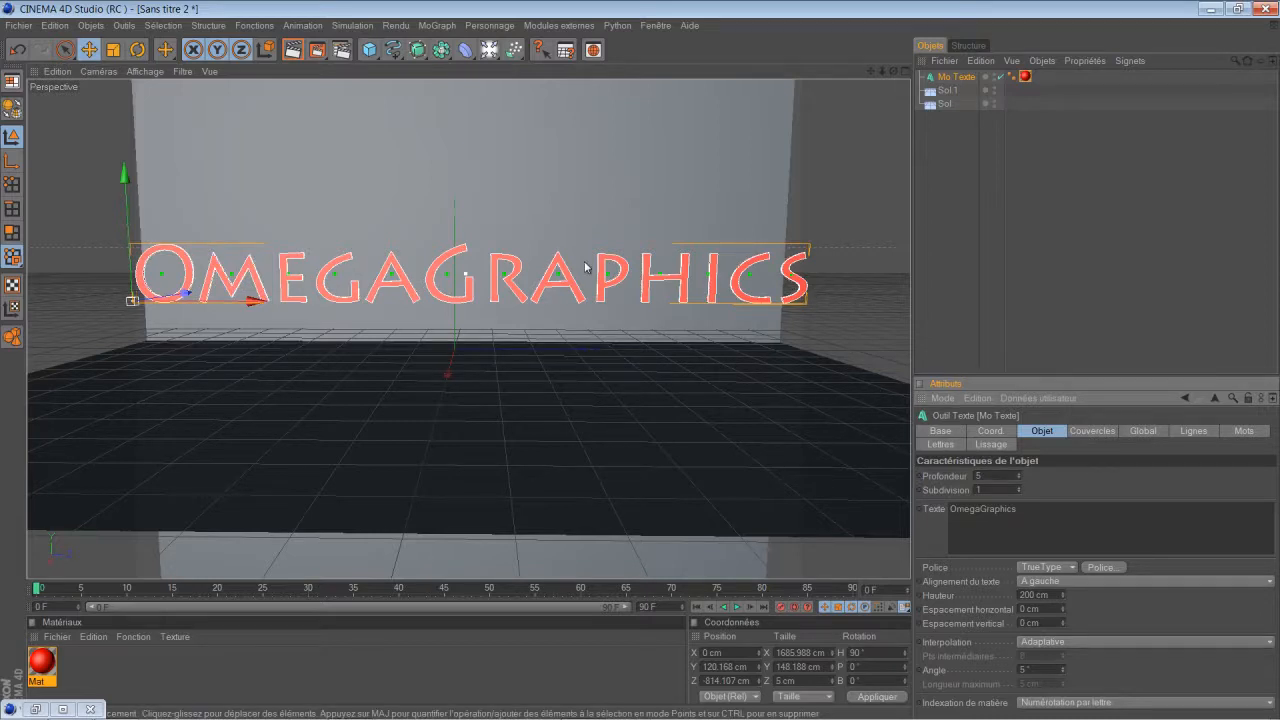
{"action": "key", "text": "ctrl+r"}
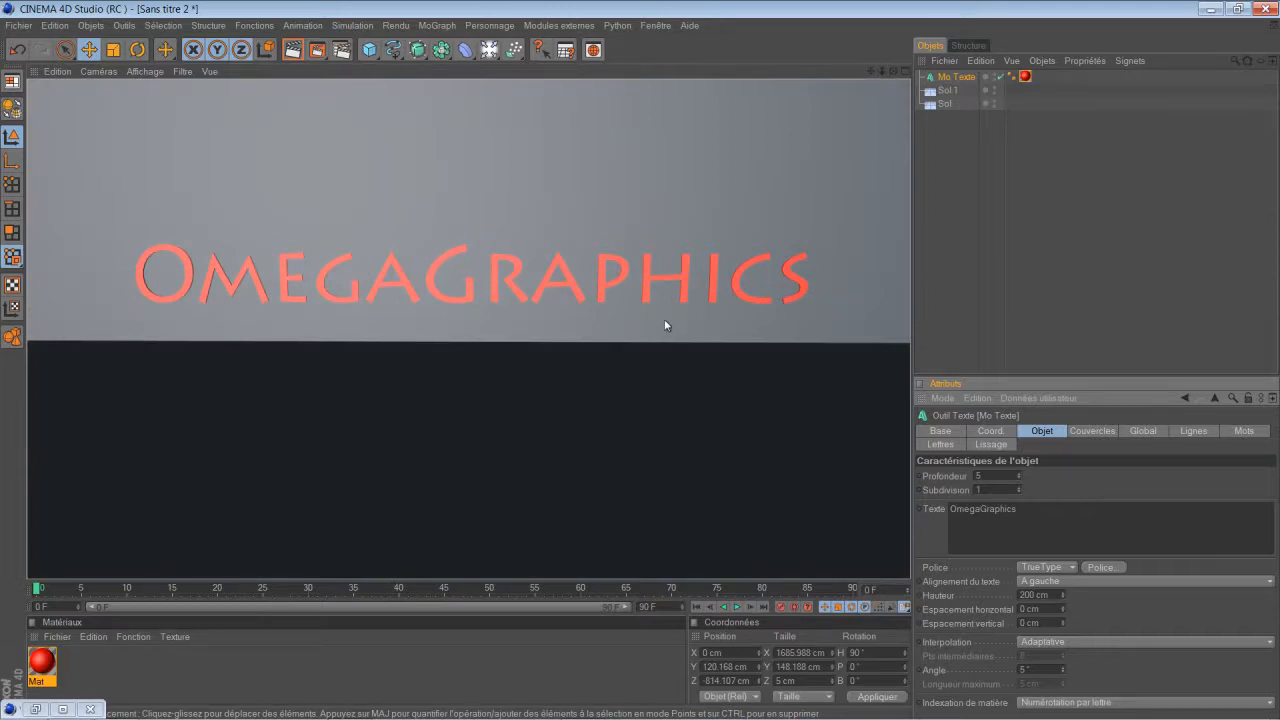
{"action": "scroll", "coordinate": [668, 325], "scroll_direction": "down", "scroll_amount": 6}
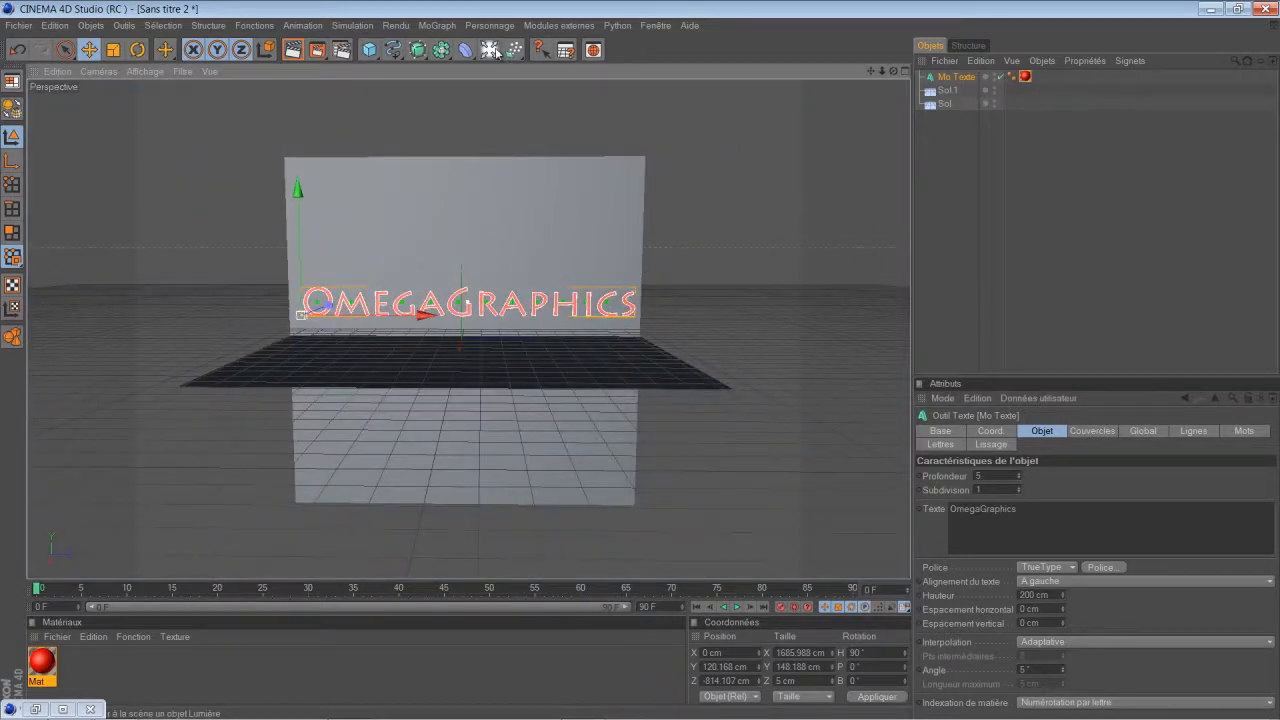
{"action": "left_click_drag", "start_coordinate": [497, 52], "coordinate": [505, 64]}
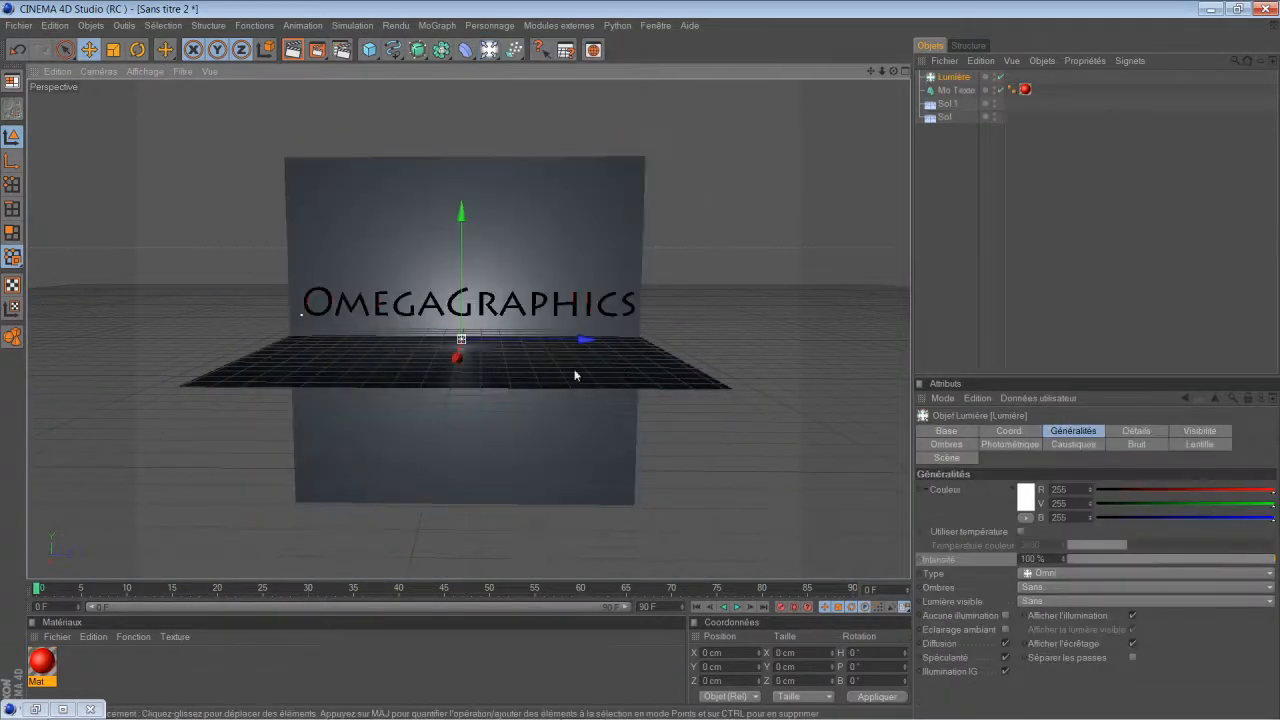
{"action": "left_click_drag", "start_coordinate": [575, 376], "coordinate": [641, 366]}
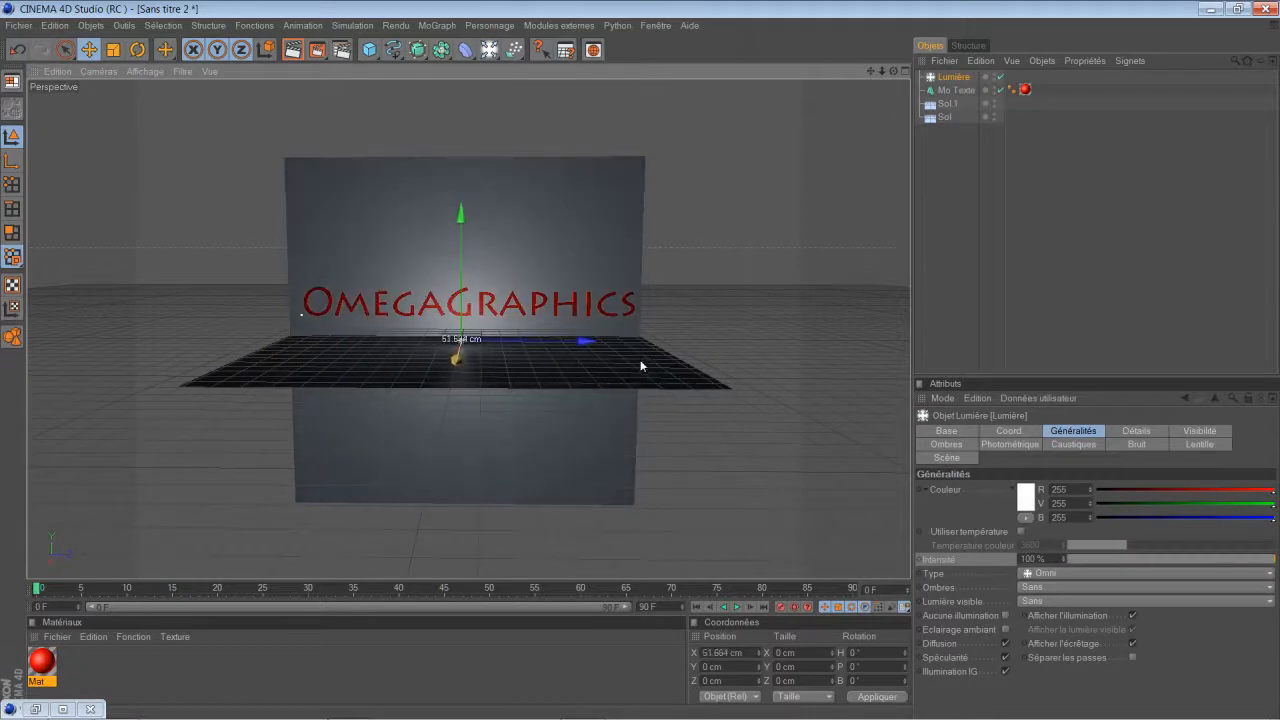
{"action": "key", "text": "ctrl+z"}
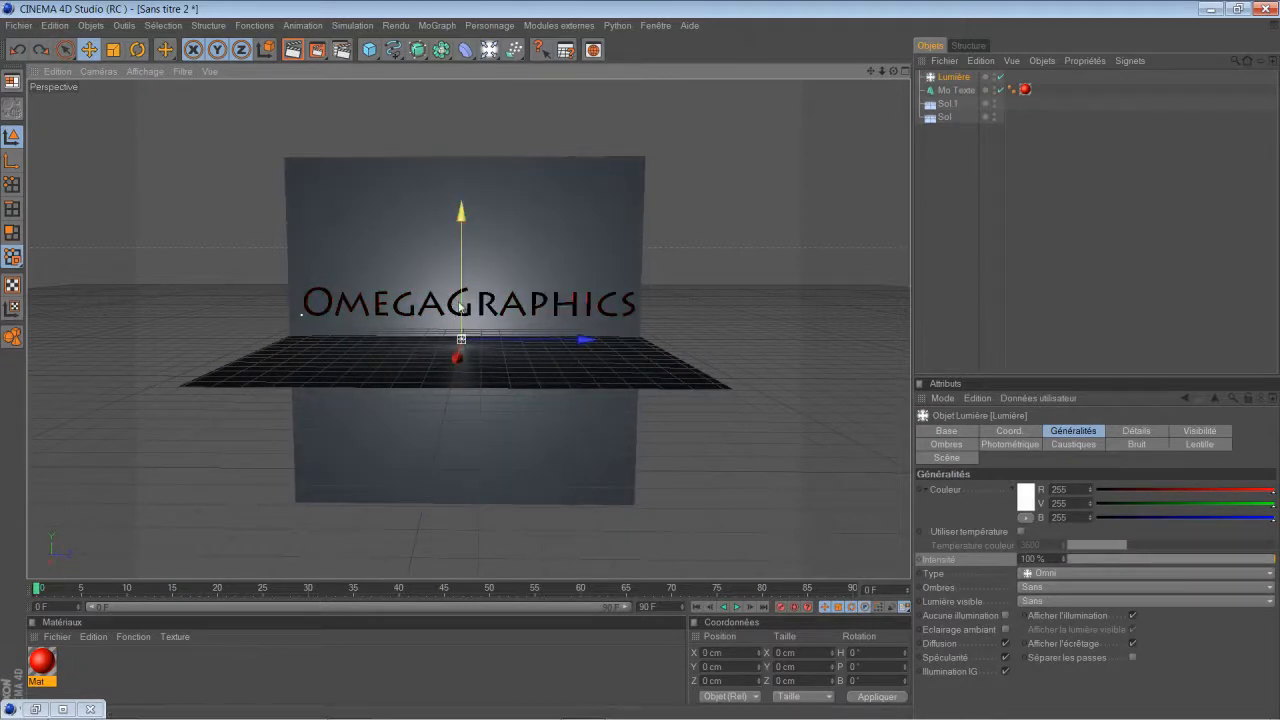
{"action": "left_click", "coordinate": [966, 78]}
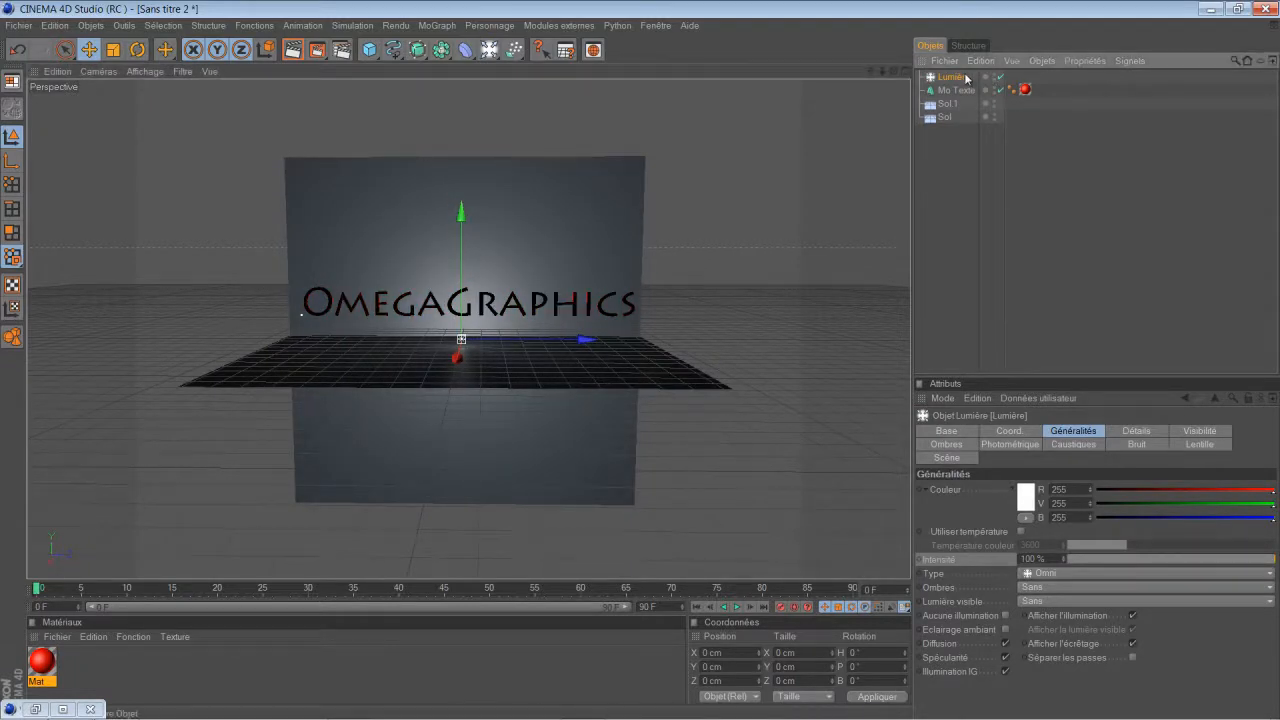
{"action": "key", "text": "Delete"}
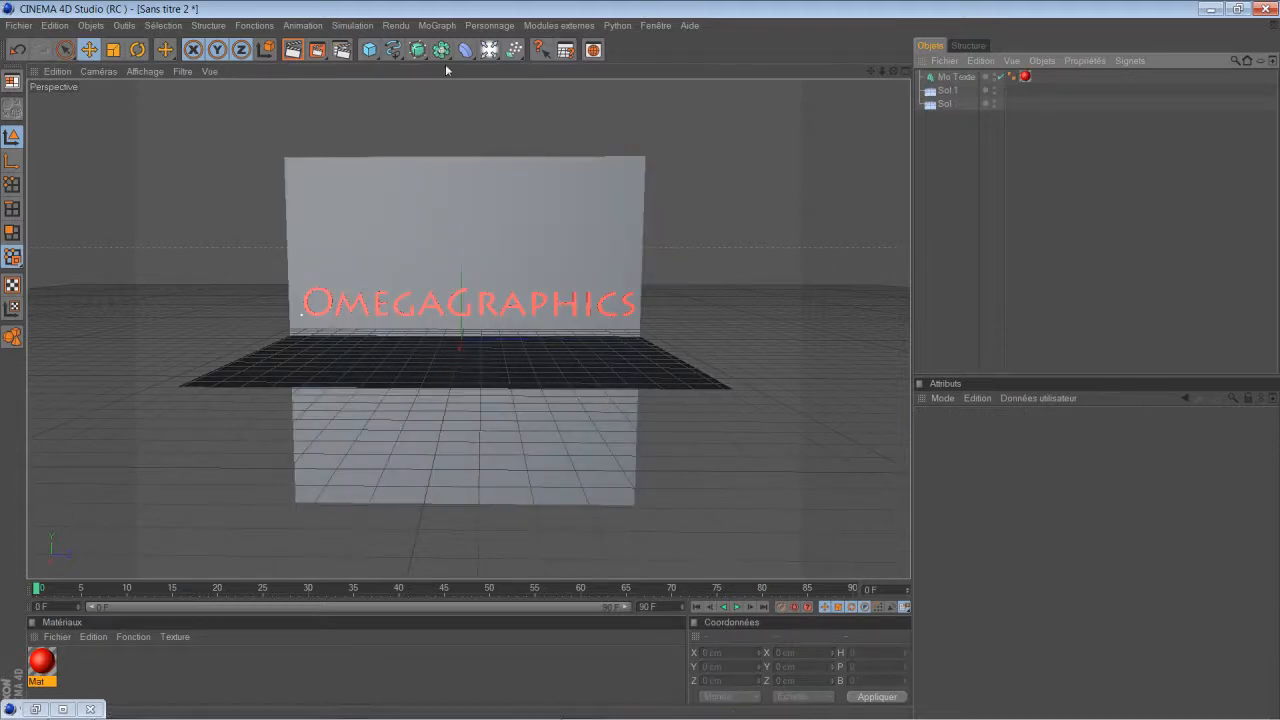
- Add a spotlight and place it at about Y 350 cm and Z -321 cm
{"action": "left_click", "coordinate": [489, 49]}
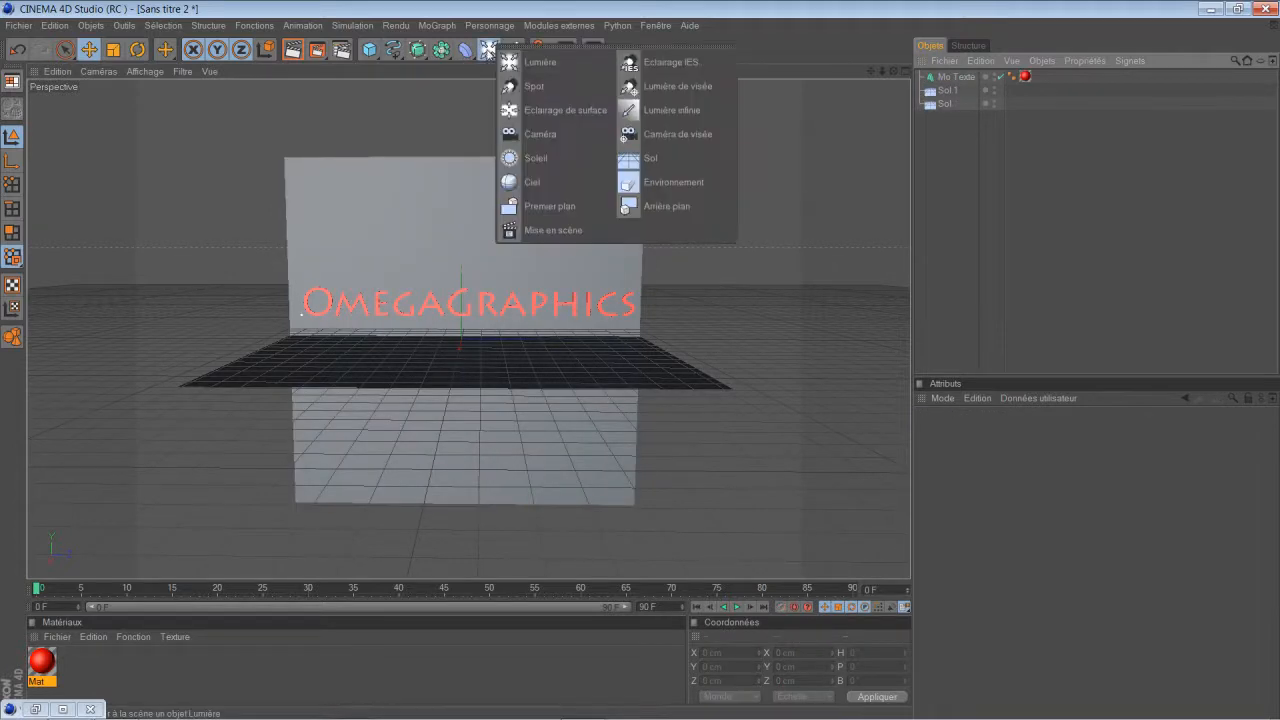
{"action": "left_click", "coordinate": [538, 89]}
{"action": "left_click_drag", "start_coordinate": [590, 341], "coordinate": [527, 337]}
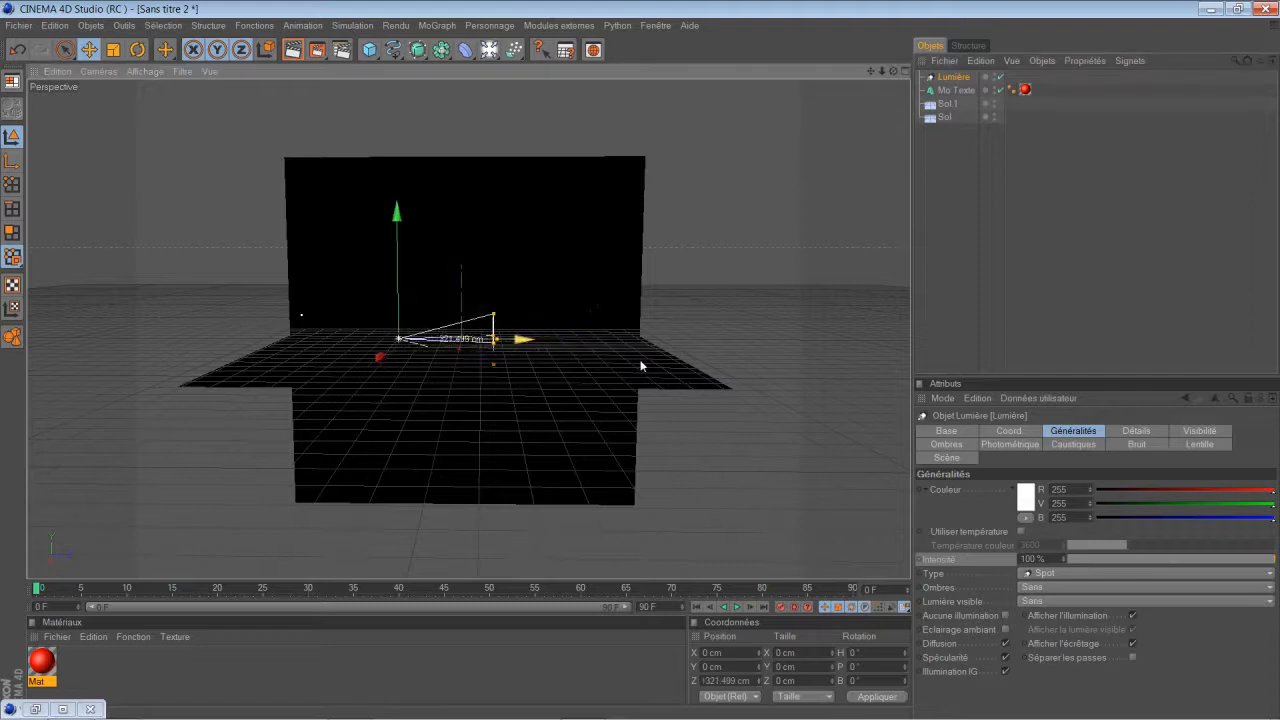
{"action": "left_click_drag", "start_coordinate": [397, 213], "coordinate": [397, 208]}
{"action": "left_click_drag", "start_coordinate": [643, 362], "coordinate": [643, 298]}
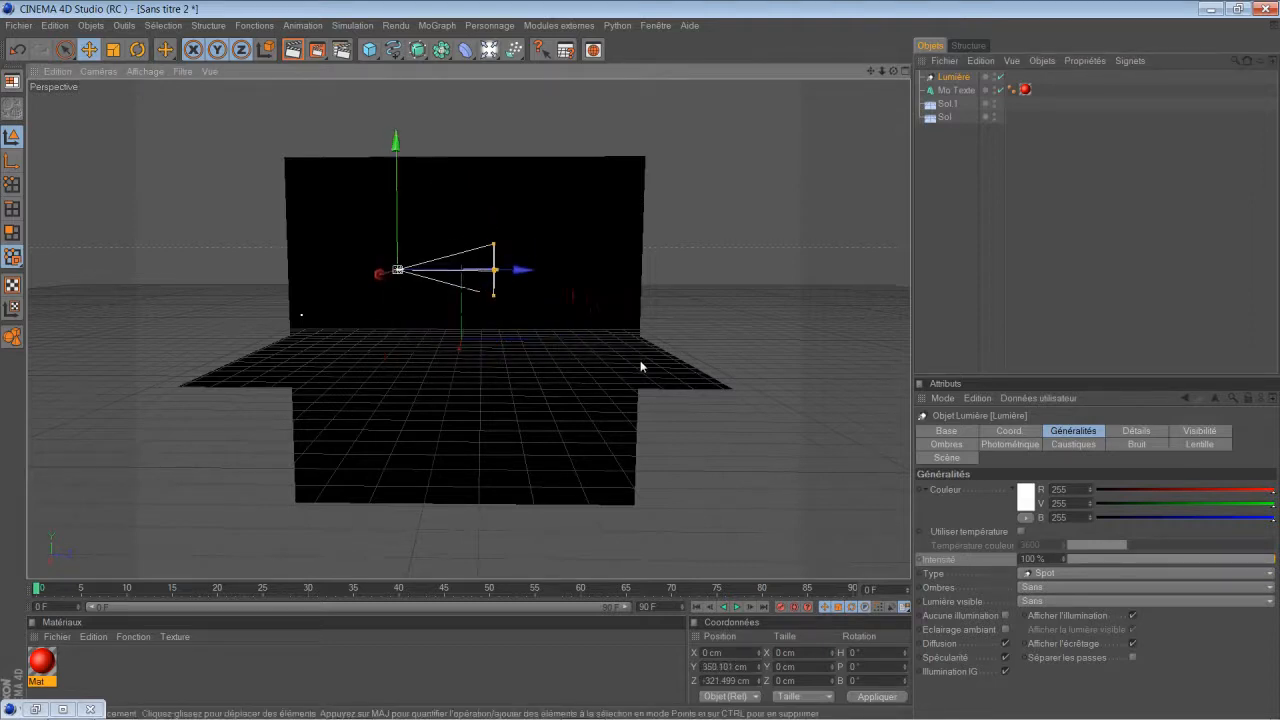
- Turn the spotlight to a 90° heading toward the back wall and pull it back to about X 1001 cm
{"action": "left_click", "coordinate": [137, 50]}
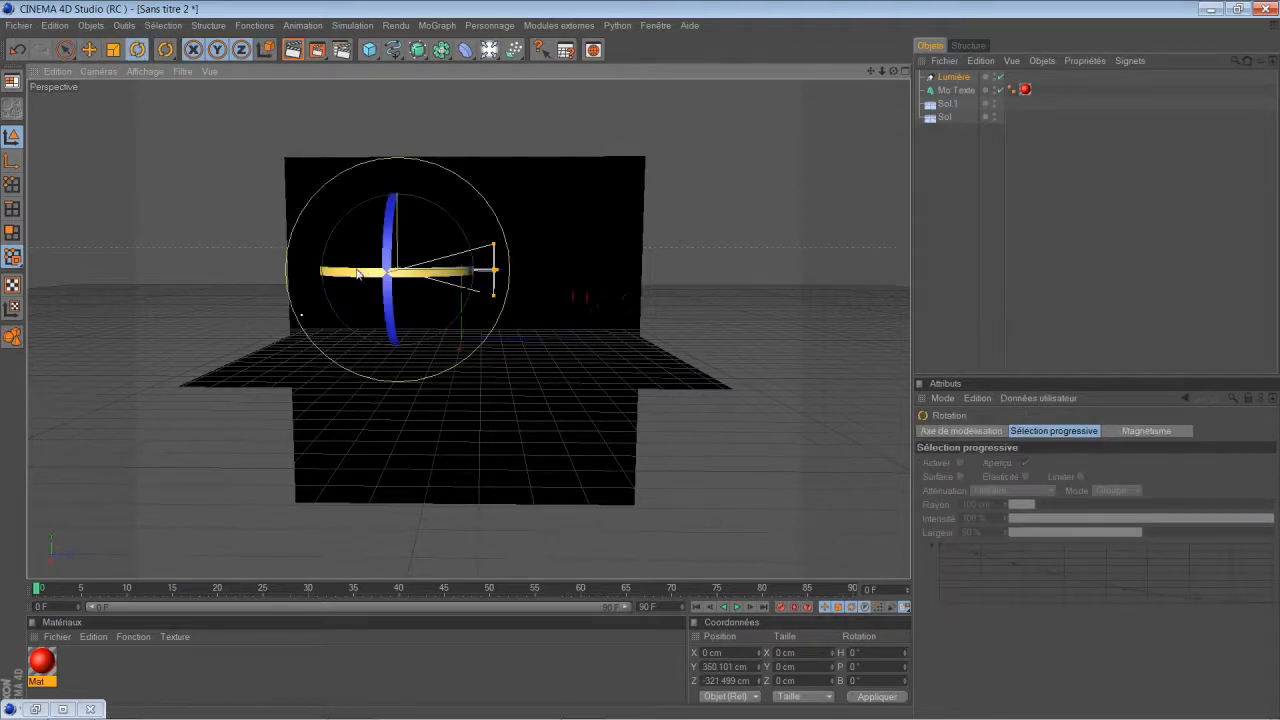
{"action": "left_click_drag", "start_coordinate": [360, 276], "coordinate": [466, 284]}
{"action": "left_click", "coordinate": [89, 50]}
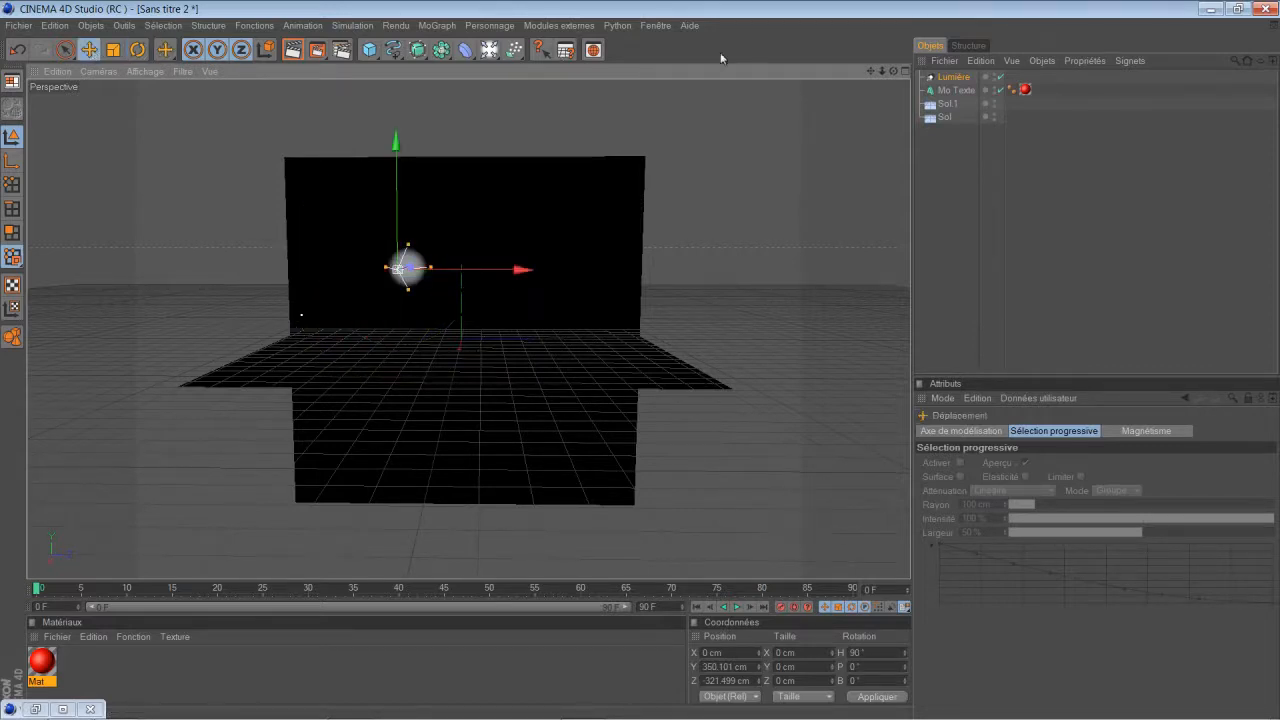
{"action": "left_click_drag", "start_coordinate": [646, 360], "coordinate": [646, 360], "text": "alt"}
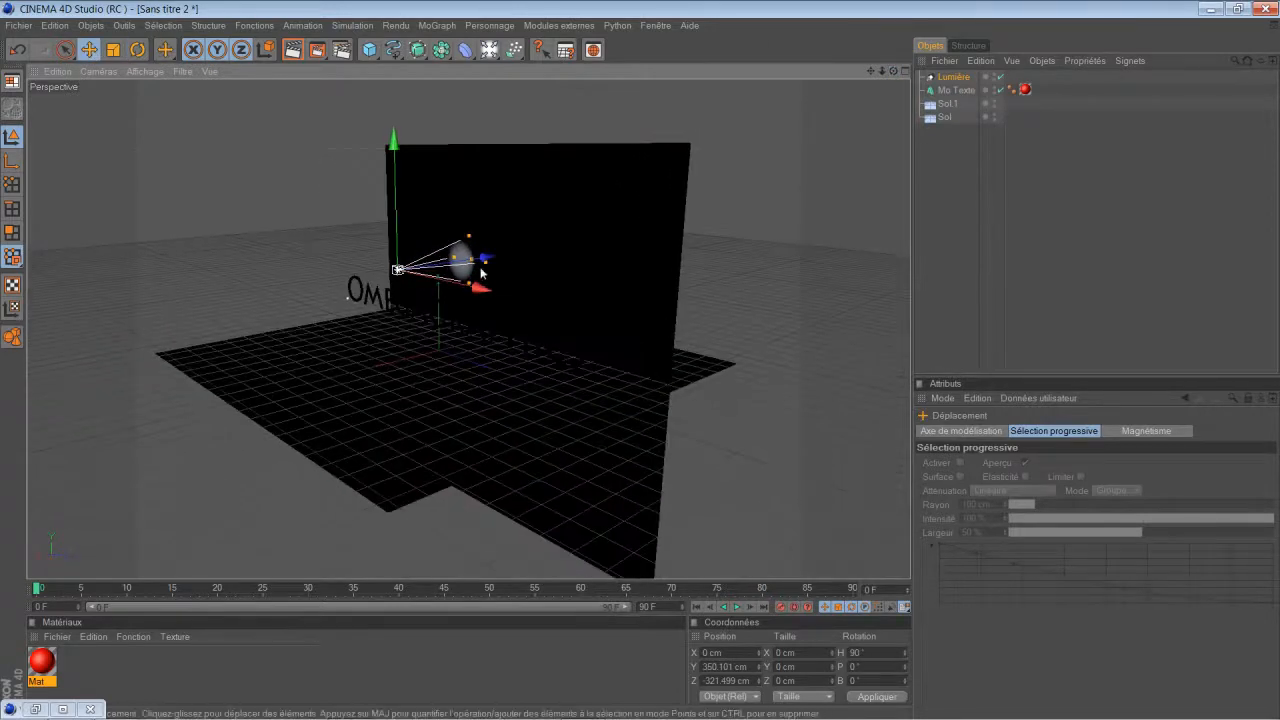
{"action": "left_click_drag", "start_coordinate": [489, 259], "coordinate": [390, 233]}
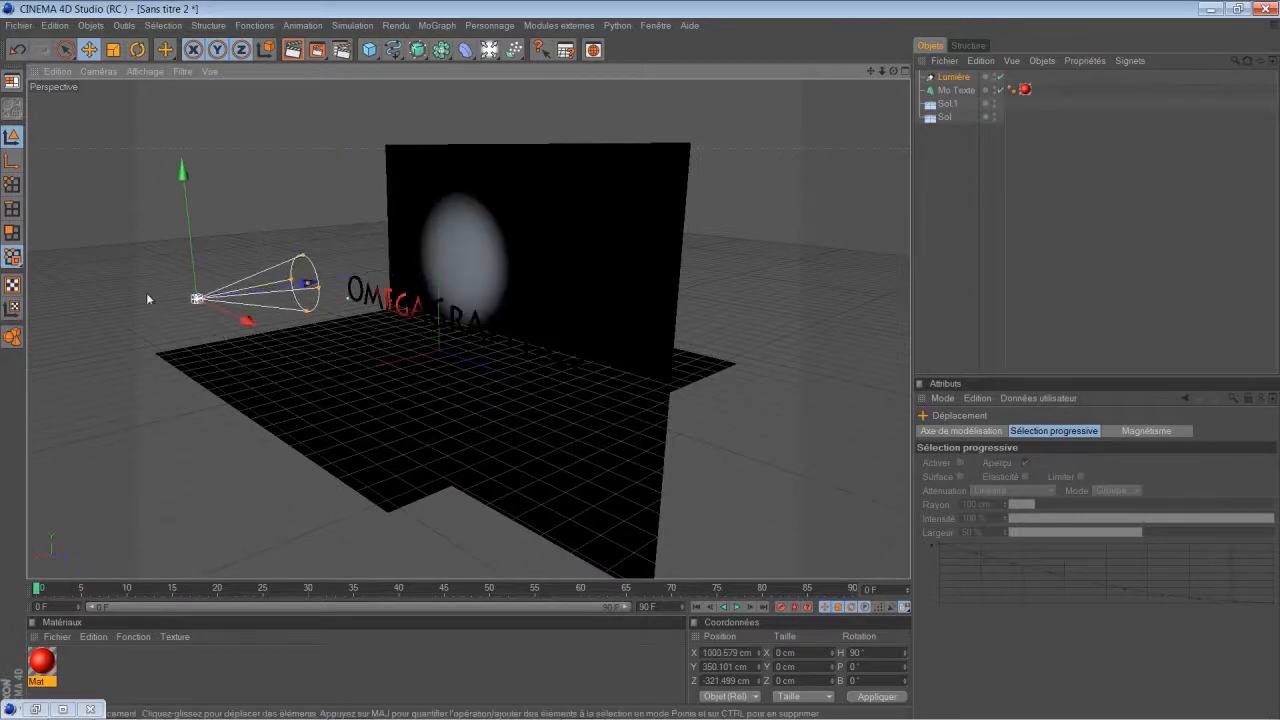
- Widen the spotlight's cone and shift the light to about X 1081 cm and Z -308 cm
{"action": "left_click_drag", "start_coordinate": [319, 288], "coordinate": [641, 361]}
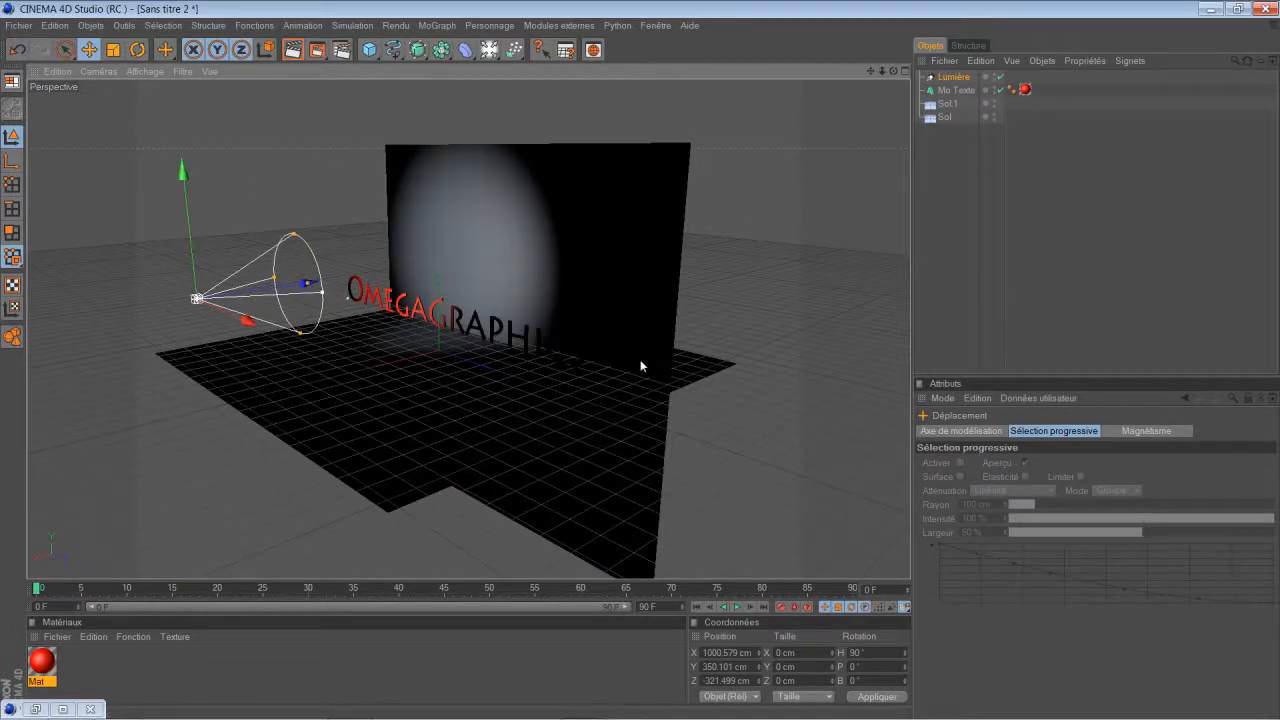
{"action": "left_click_drag", "start_coordinate": [891, 72], "coordinate": [642, 359]}
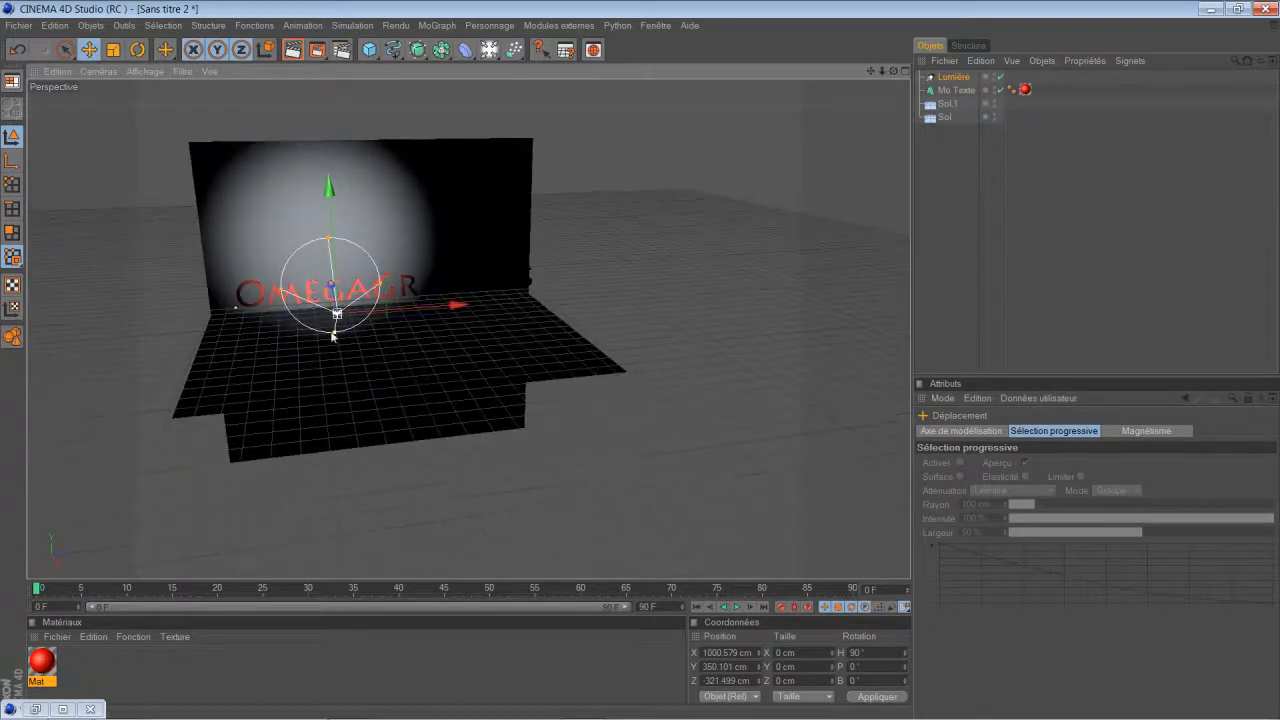
{"action": "left_click_drag", "start_coordinate": [426, 316], "coordinate": [636, 362]}
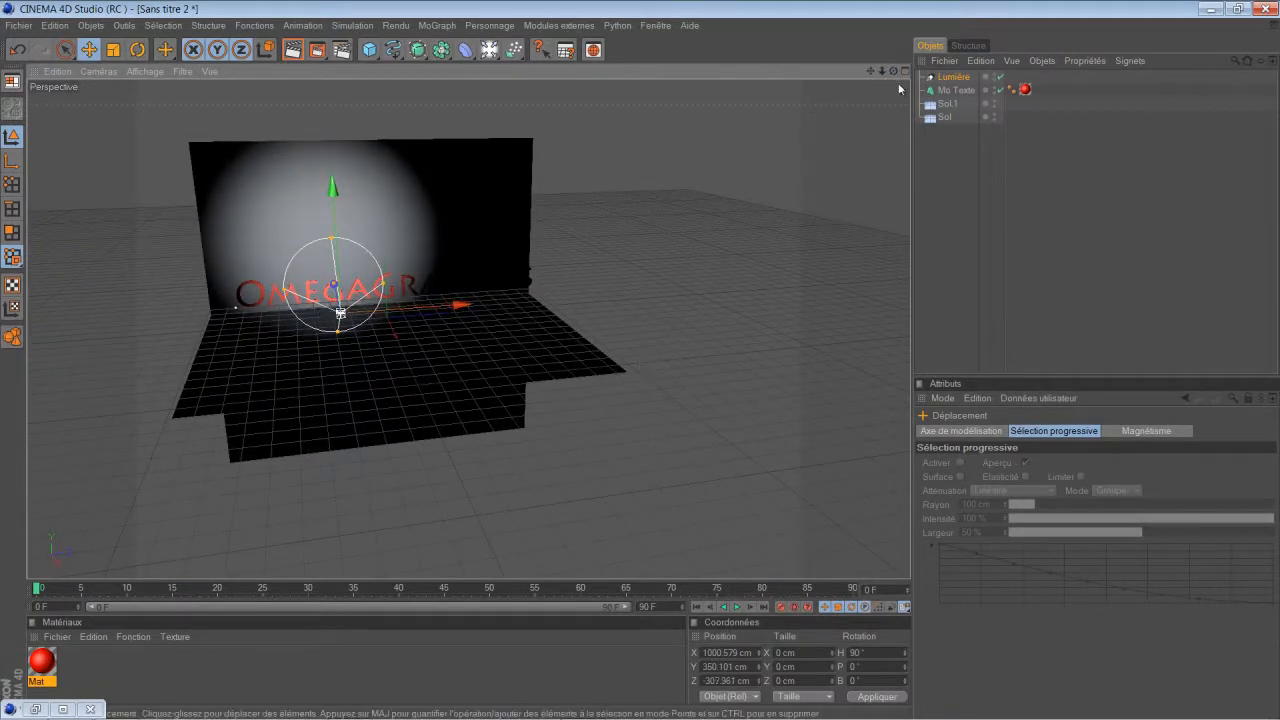
{"action": "mouse_move", "coordinate": [888, 70]}
{"action": "left_mouse_down"}
{"action": "mouse_move", "coordinate": [634, 359]}
{"action": "mouse_move", "coordinate": [616, 359]}
{"action": "mouse_move", "coordinate": [875, 70]}
{"action": "left_mouse_up"}
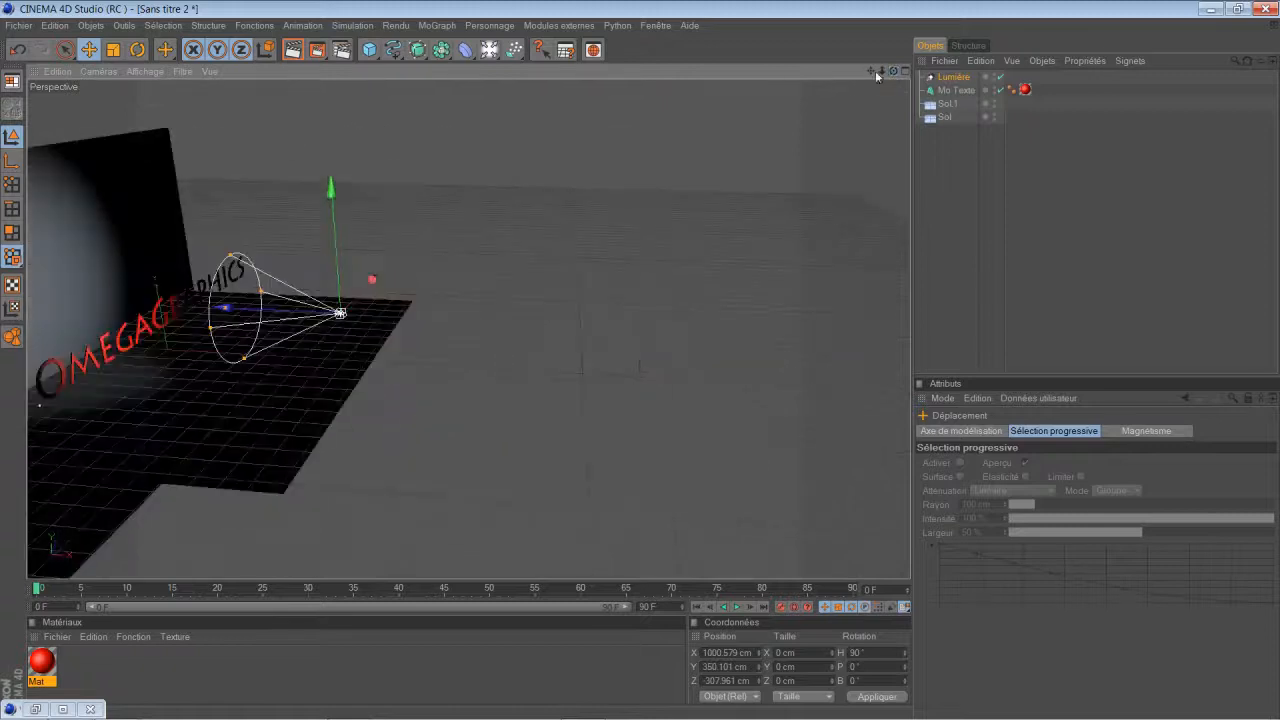
{"action": "left_click_drag", "start_coordinate": [288, 314], "coordinate": [640, 358]}
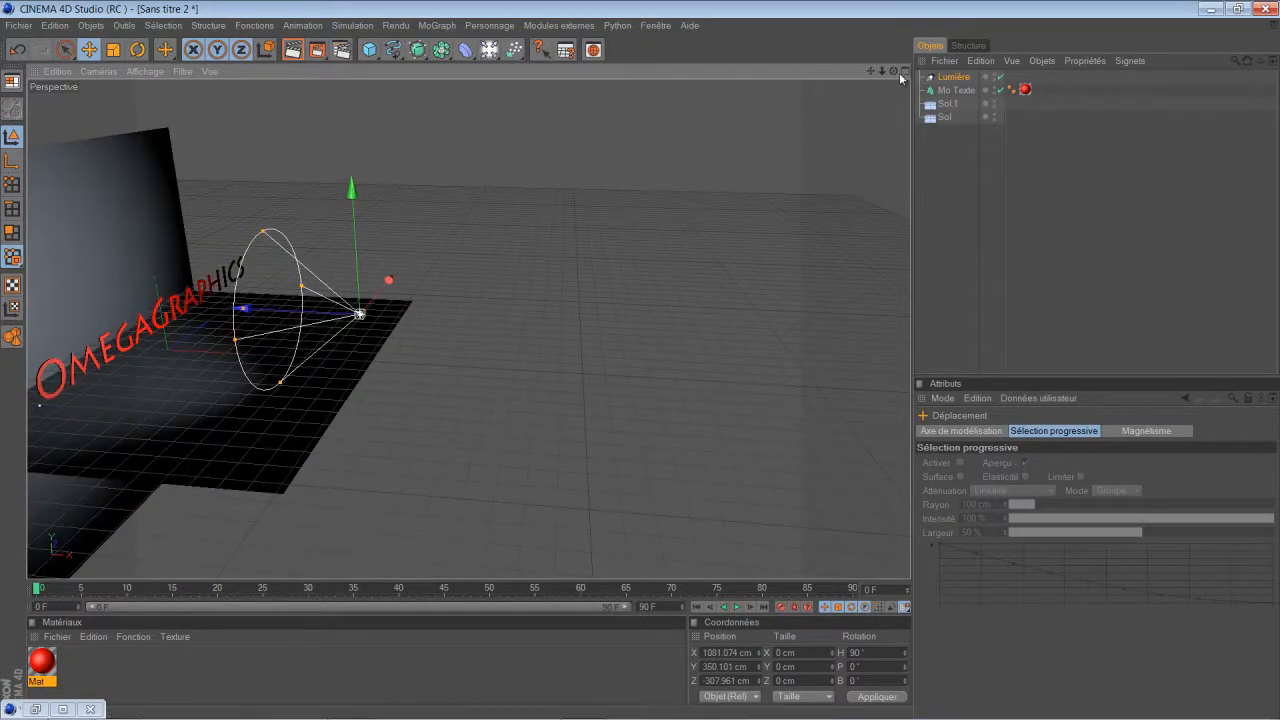
- Slide the spotlight along the text to about Z -67 cm and preview-render the view from the front
{"action": "left_click_drag", "start_coordinate": [894, 71], "coordinate": [646, 366]}
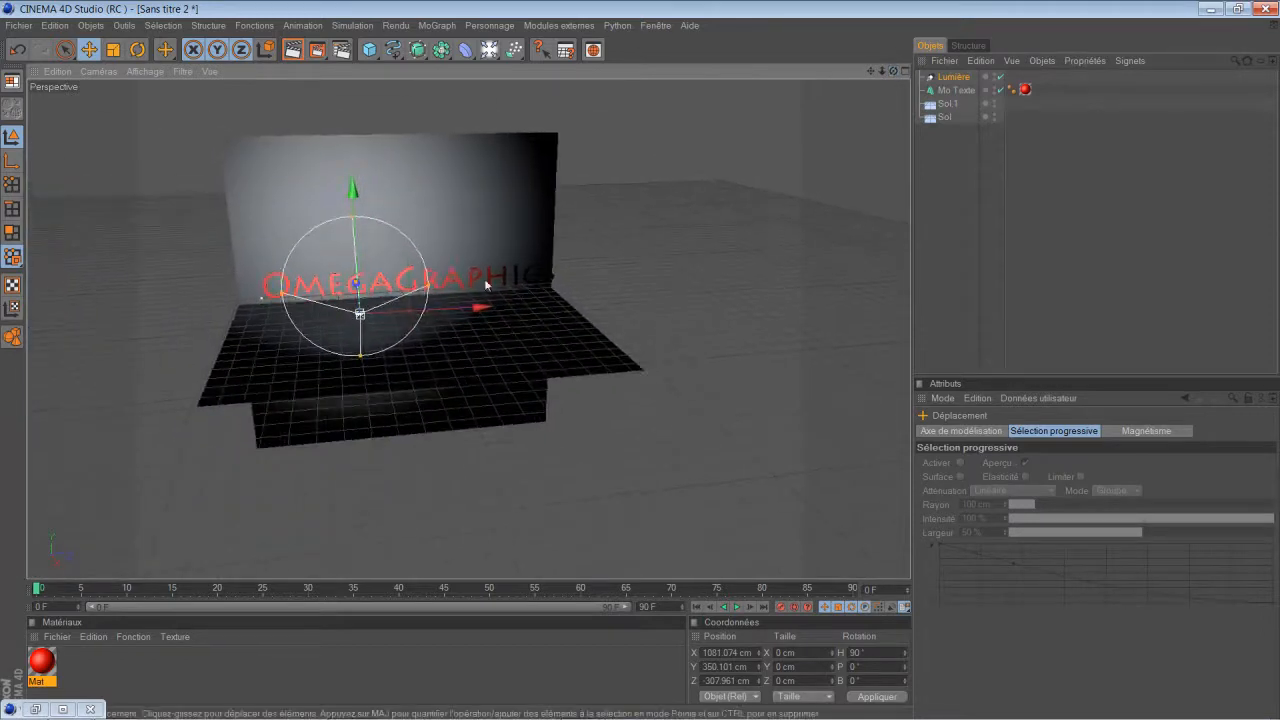
{"action": "left_click_drag", "start_coordinate": [484, 284], "coordinate": [645, 362]}
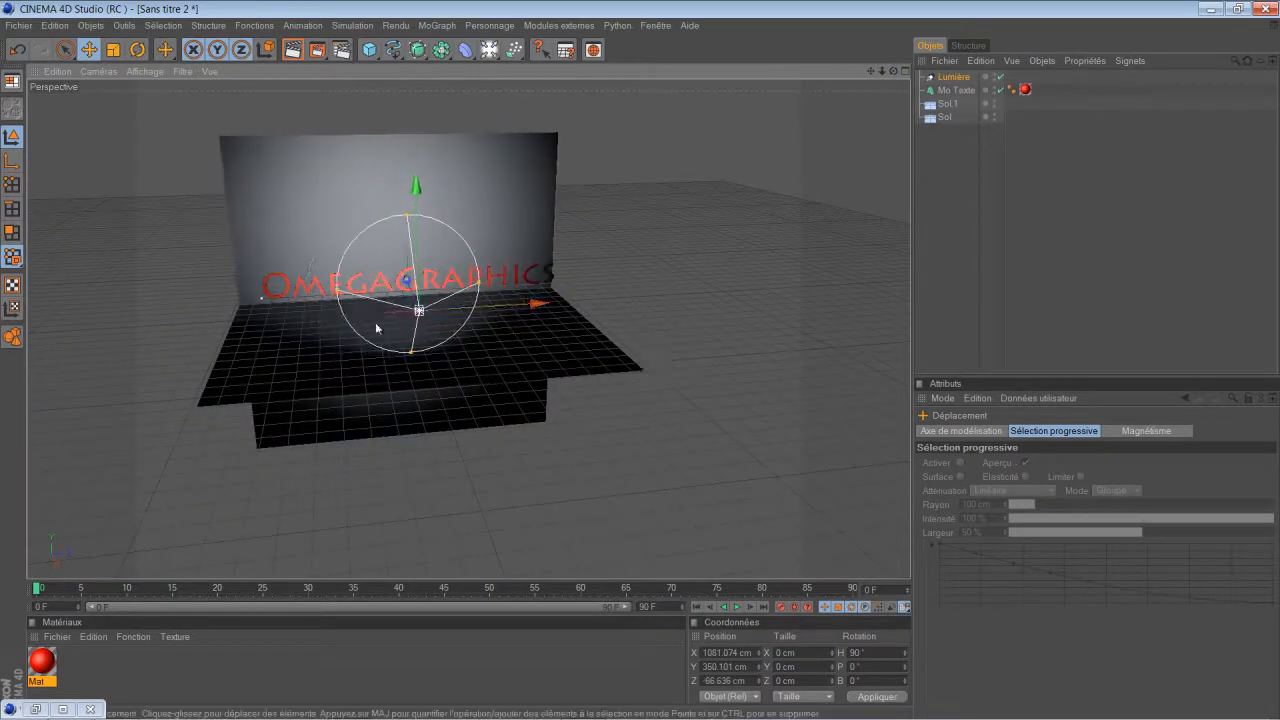
{"action": "scroll", "coordinate": [375, 322], "scroll_direction": "up", "scroll_amount": 4}
{"action": "left_click_drag", "start_coordinate": [893, 70], "coordinate": [640, 359]}
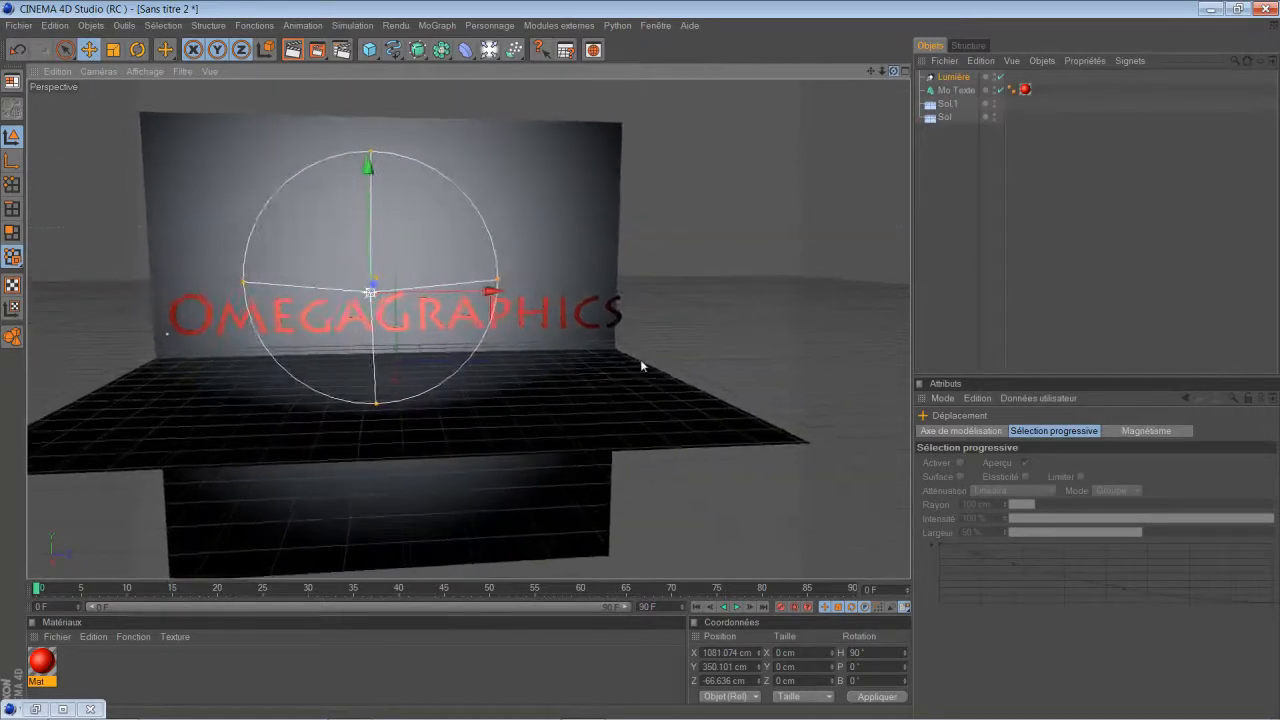
{"action": "left_click", "coordinate": [298, 53]}
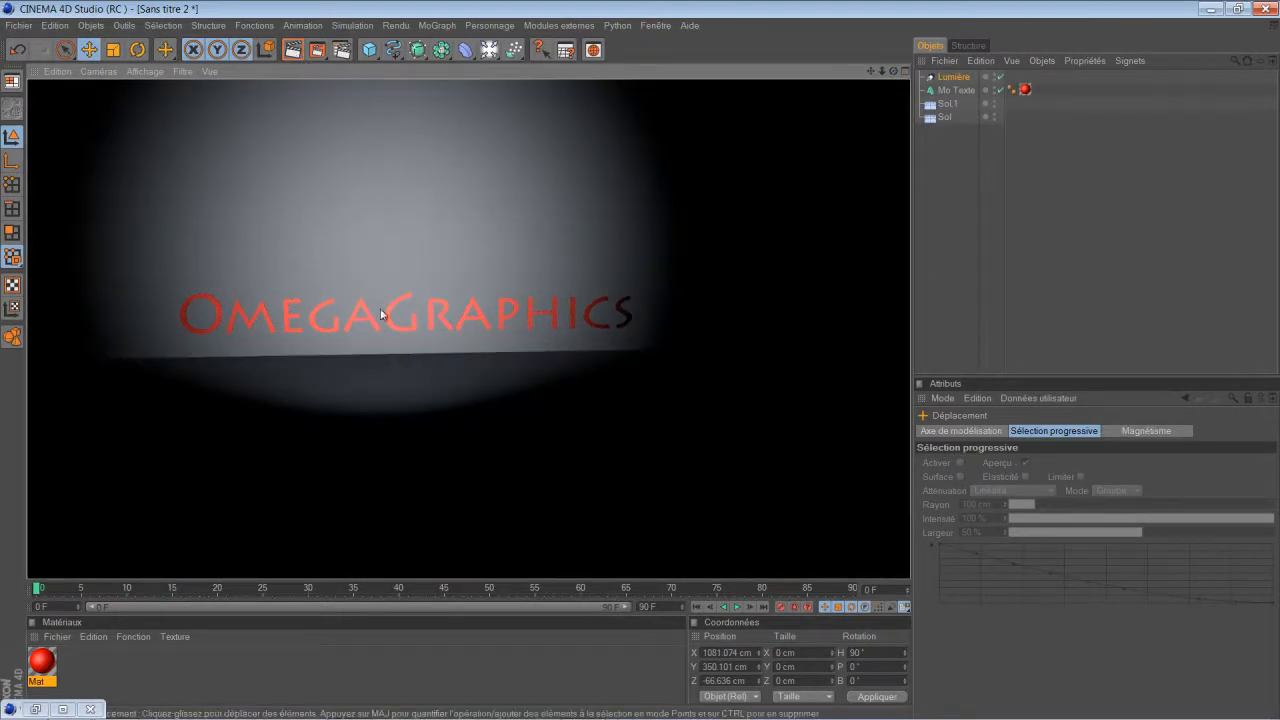
- Delete the floor object beneath the text and preview-render the view with only the back wall
{"action": "left_click", "coordinate": [485, 411]}
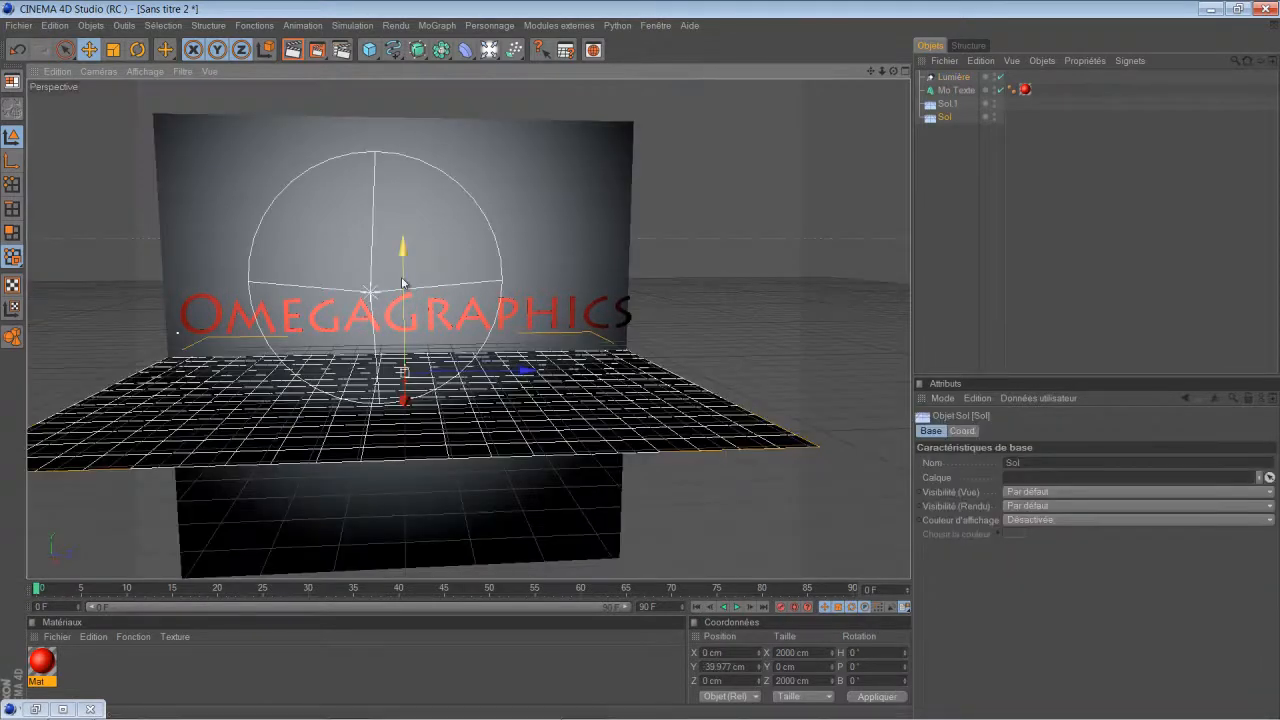
{"action": "key", "text": "Delete"}
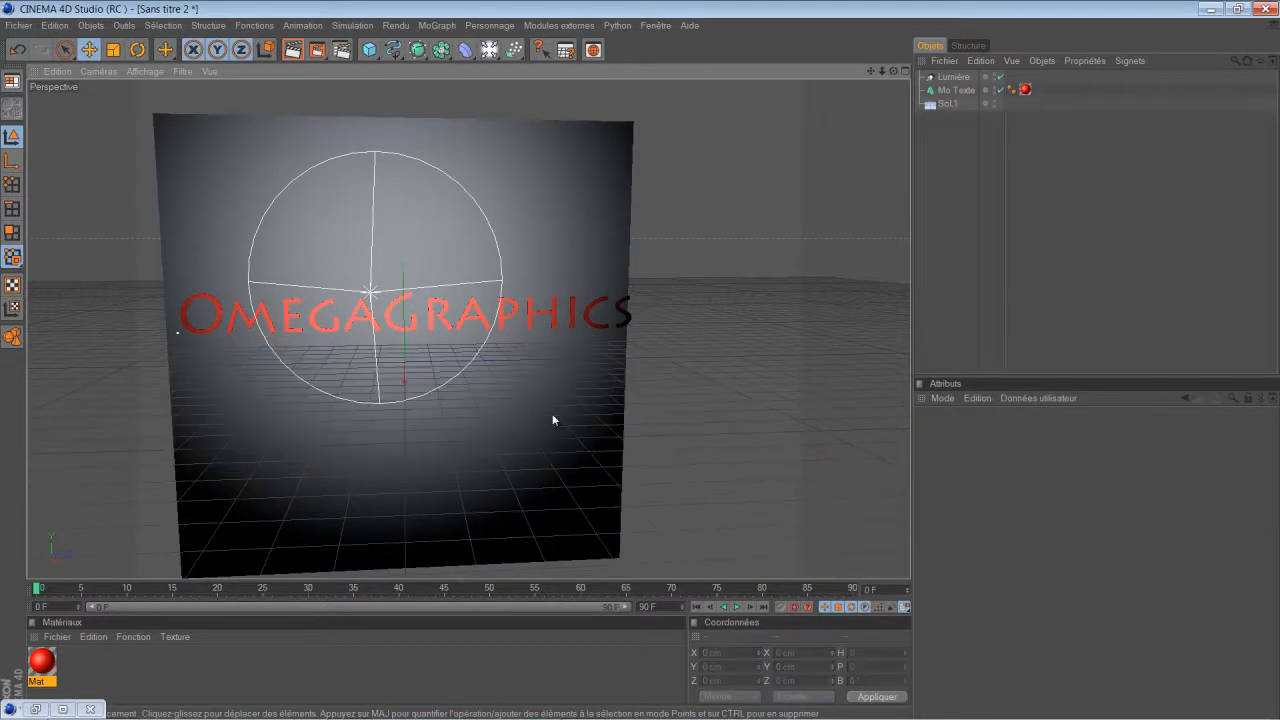
{"action": "left_click", "coordinate": [296, 50]}
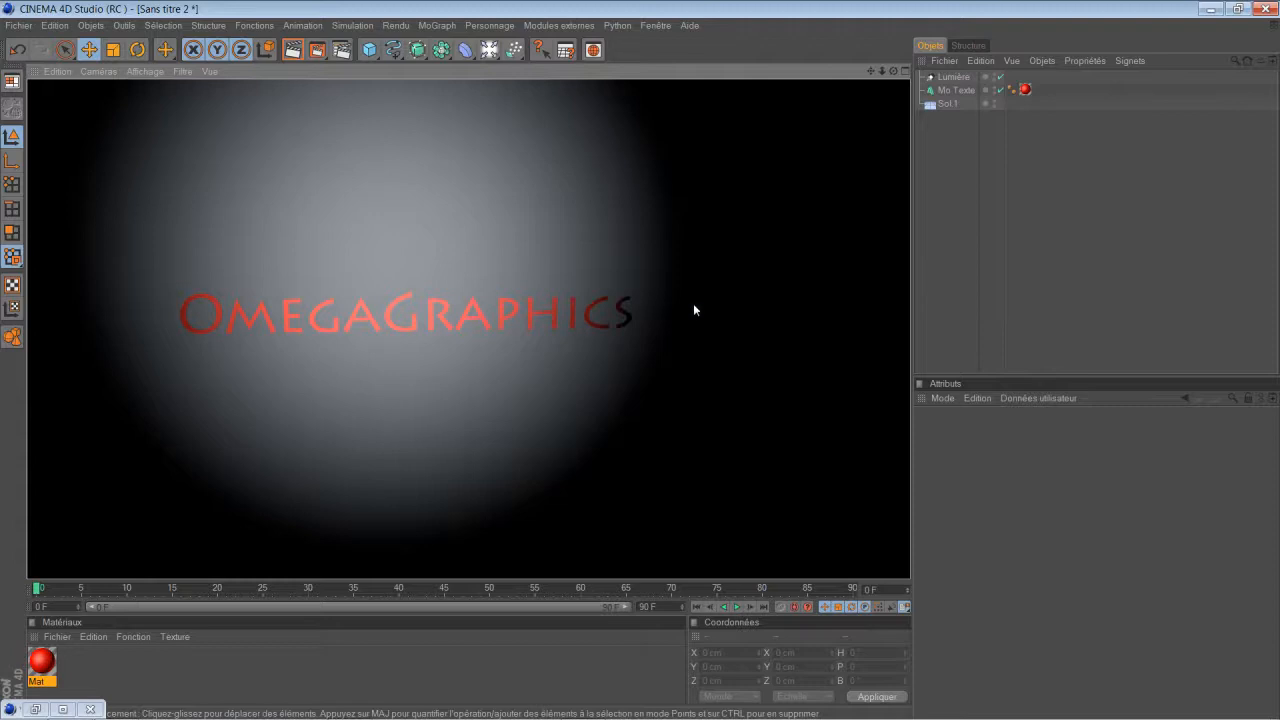
{"action": "left_click", "coordinate": [694, 305]}
- Lower the spotlight to about Y 184 cm and slide it along the text to about Z -26 cm
{"action": "left_click_drag", "start_coordinate": [872, 70], "coordinate": [641, 361]}
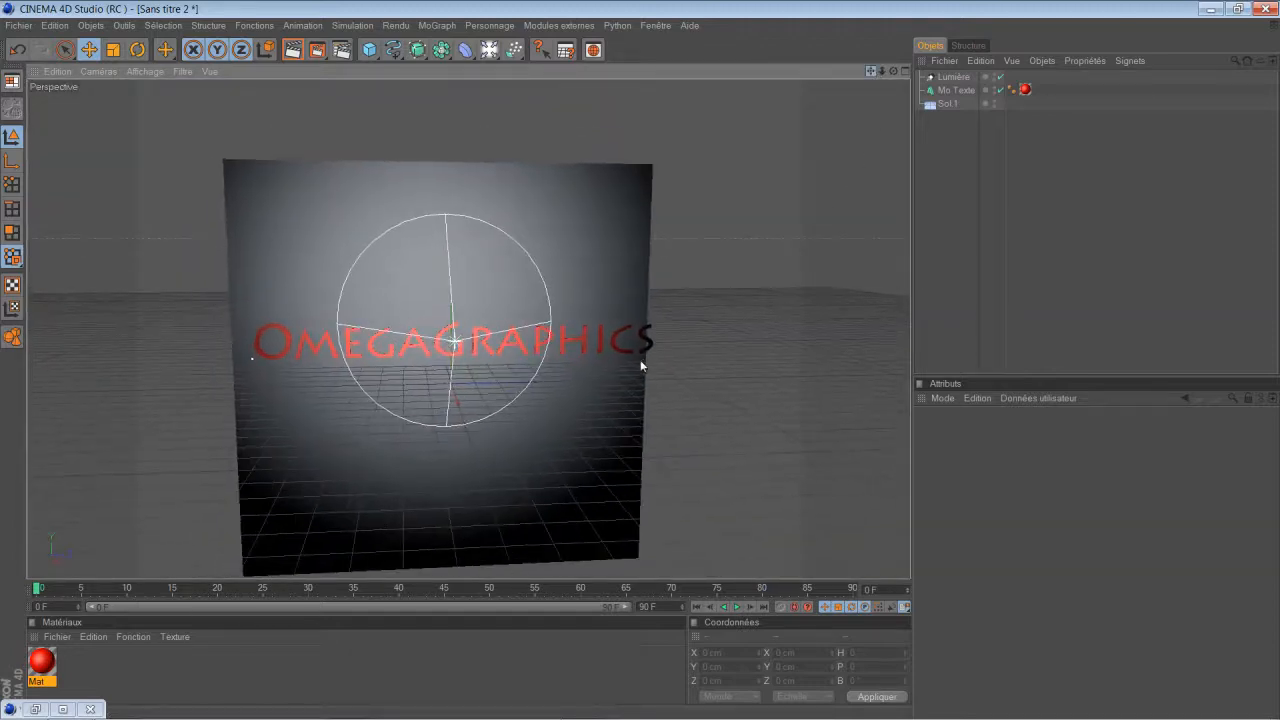
{"action": "left_click", "coordinate": [953, 77]}
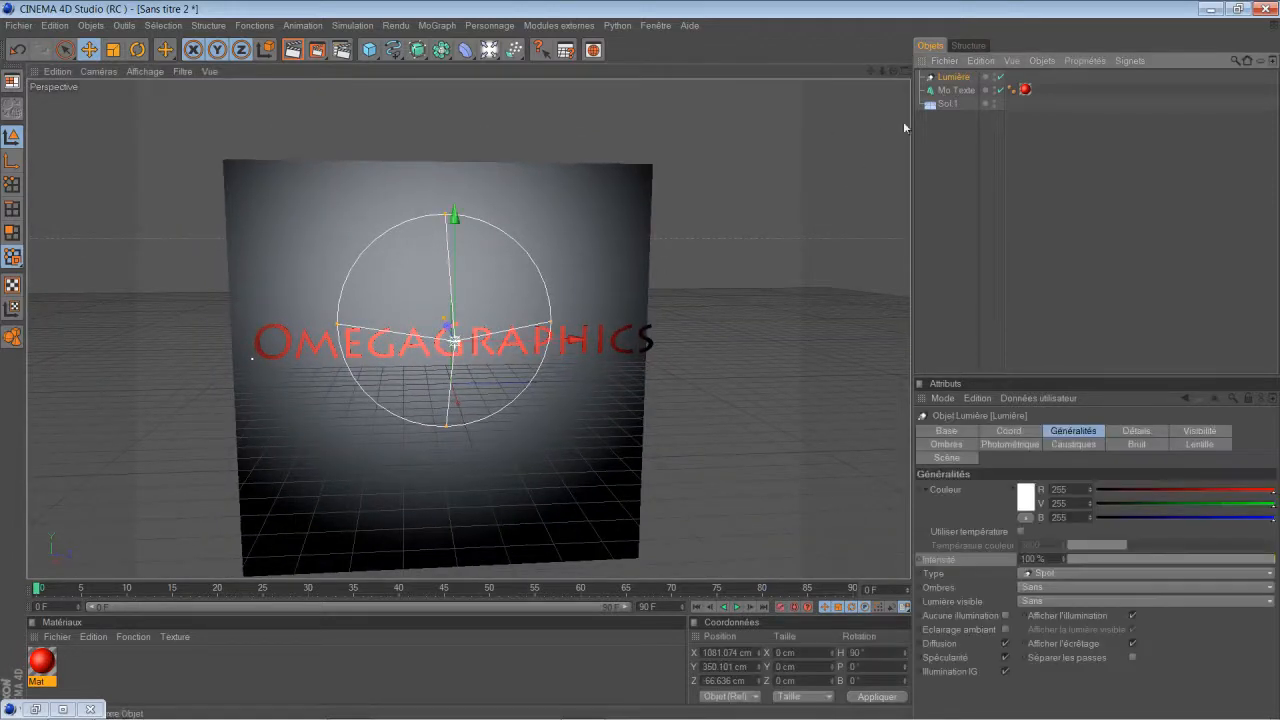
{"action": "left_click_drag", "start_coordinate": [460, 269], "coordinate": [643, 363]}
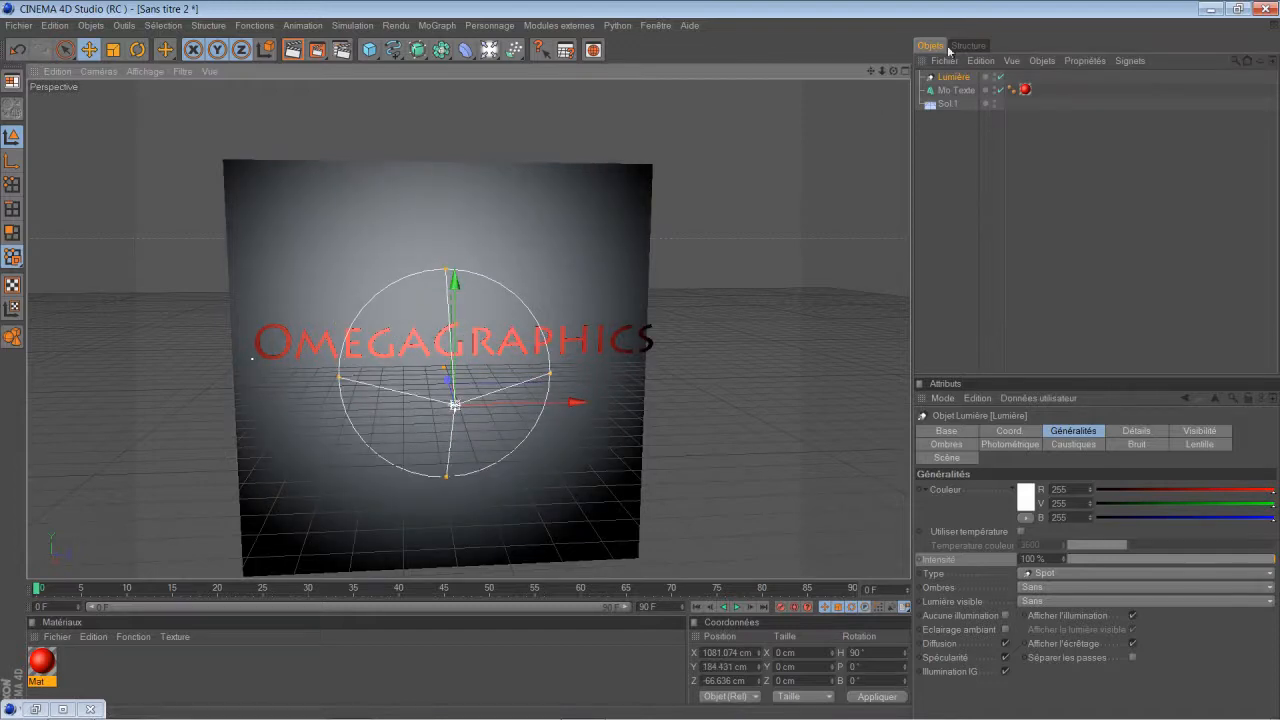
{"action": "left_click_drag", "start_coordinate": [894, 72], "coordinate": [641, 366]}
{"action": "scroll", "coordinate": [720, 332], "scroll_direction": "up", "scroll_amount": 2}
{"action": "left_click_drag", "start_coordinate": [548, 424], "coordinate": [636, 366]}
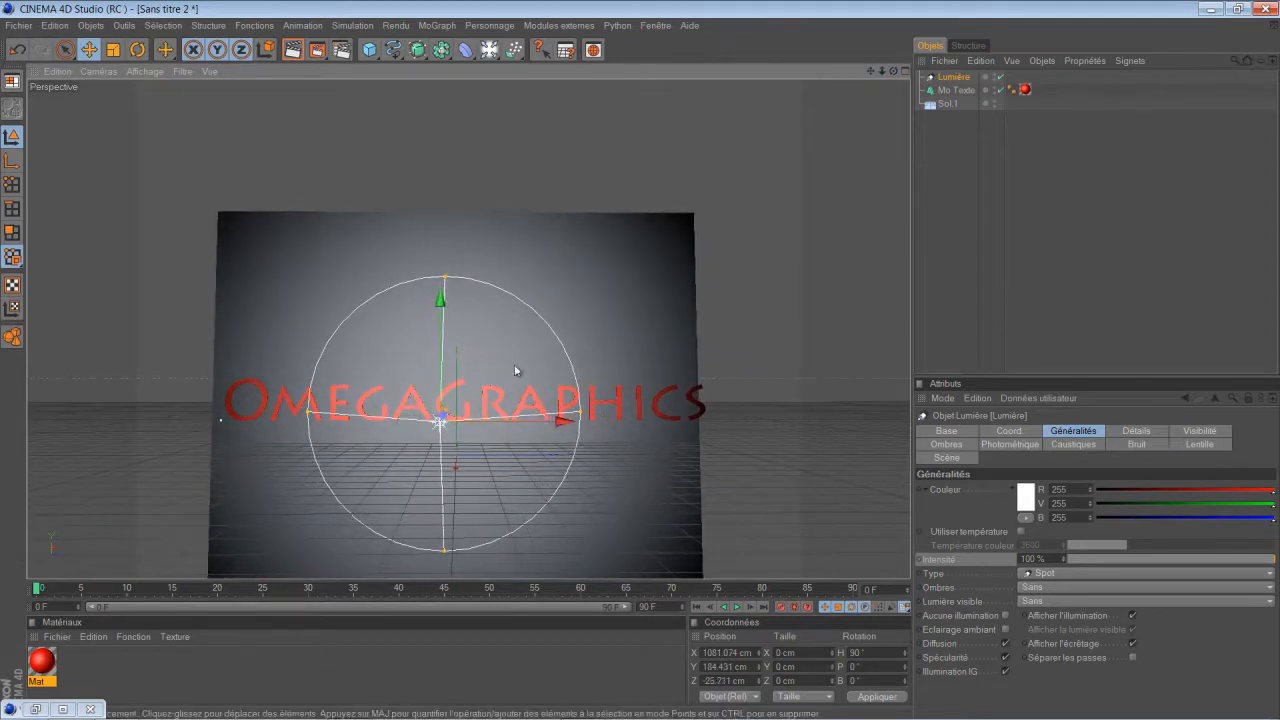
- Frame the text from the front and preview-render it to examine the lighting on the lettering and wall
{"action": "left_click", "coordinate": [292, 50]}
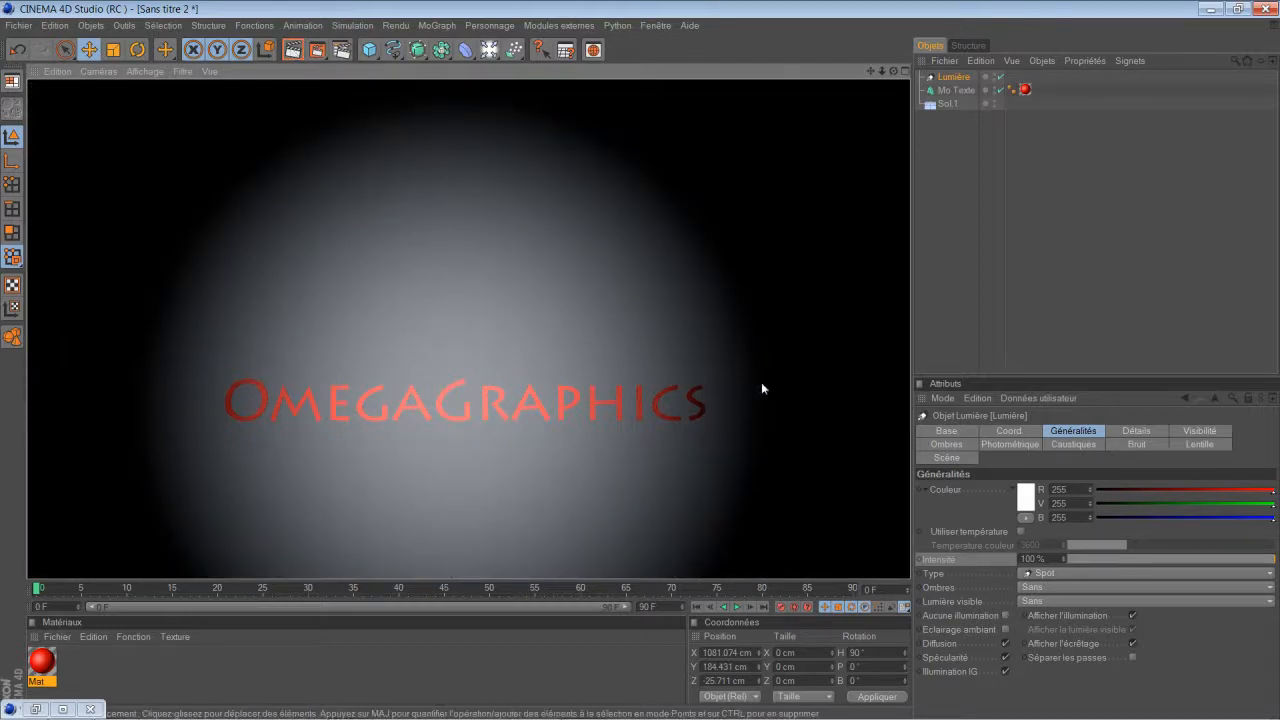
{"action": "left_click", "coordinate": [546, 367]}
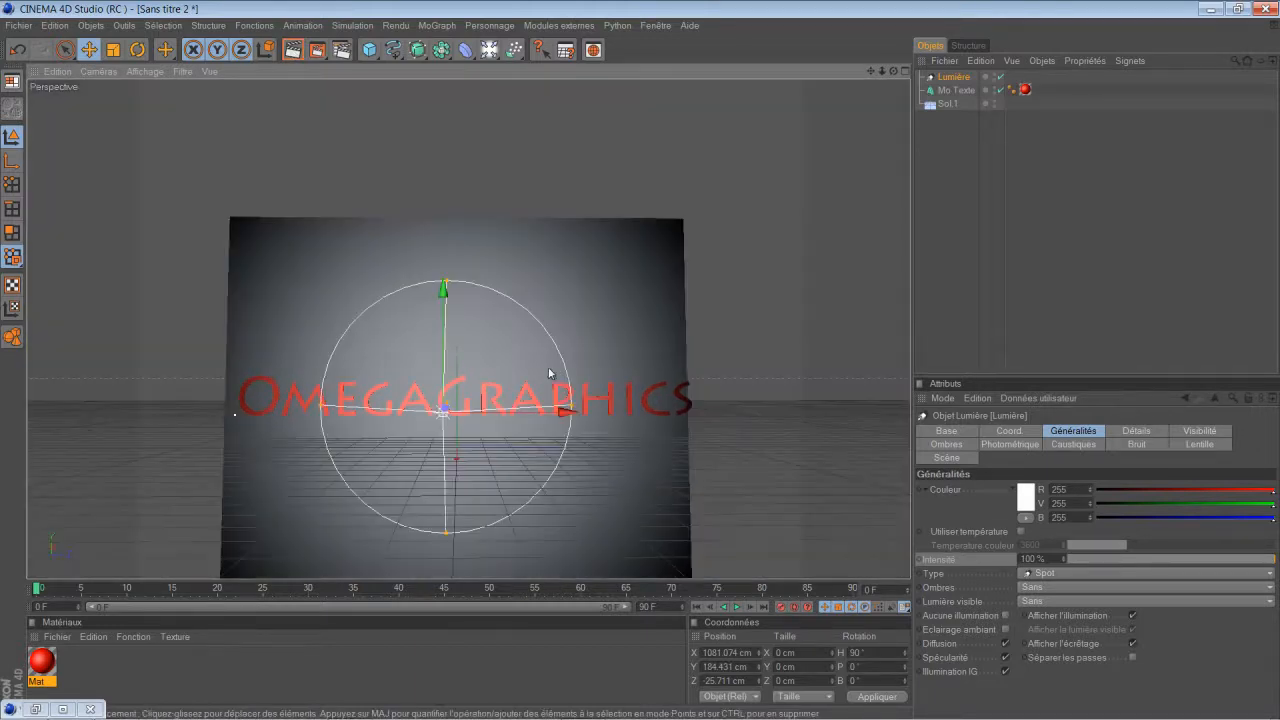
{"action": "left_click_drag", "start_coordinate": [870, 72], "coordinate": [642, 366]}
{"action": "left_click_drag", "start_coordinate": [870, 72], "coordinate": [639, 359]}
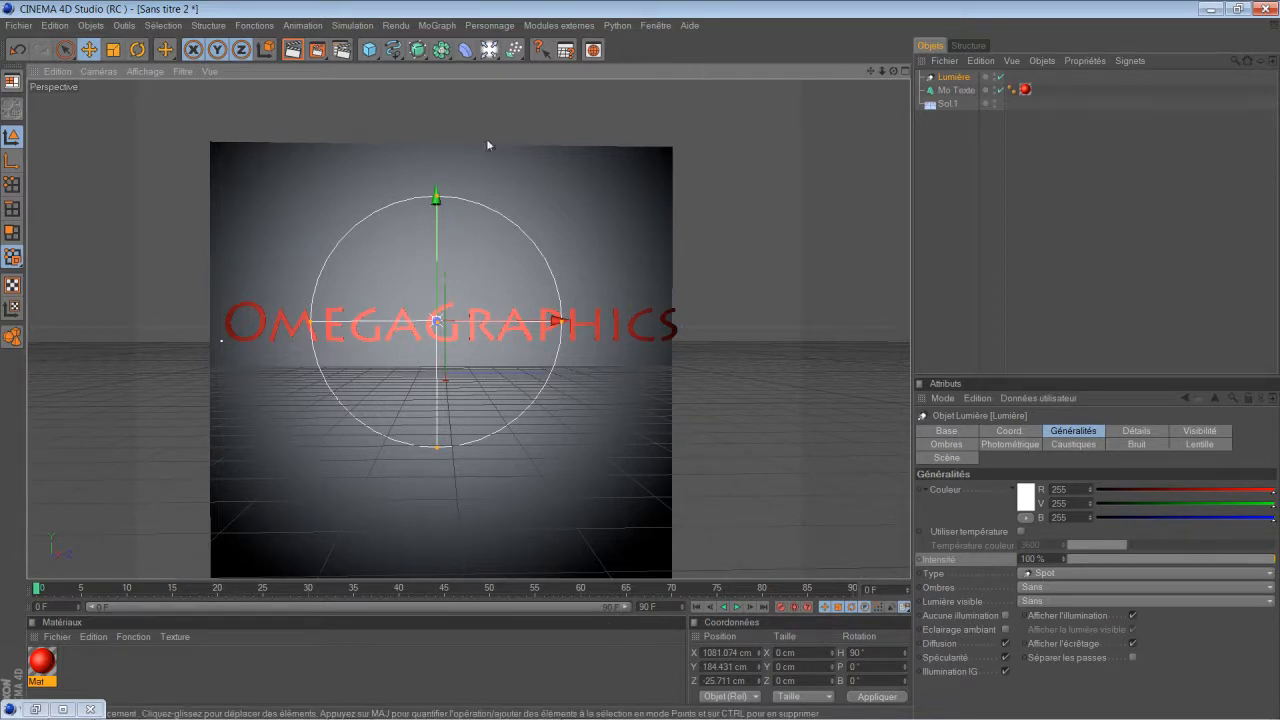
{"action": "left_click", "coordinate": [293, 50]}
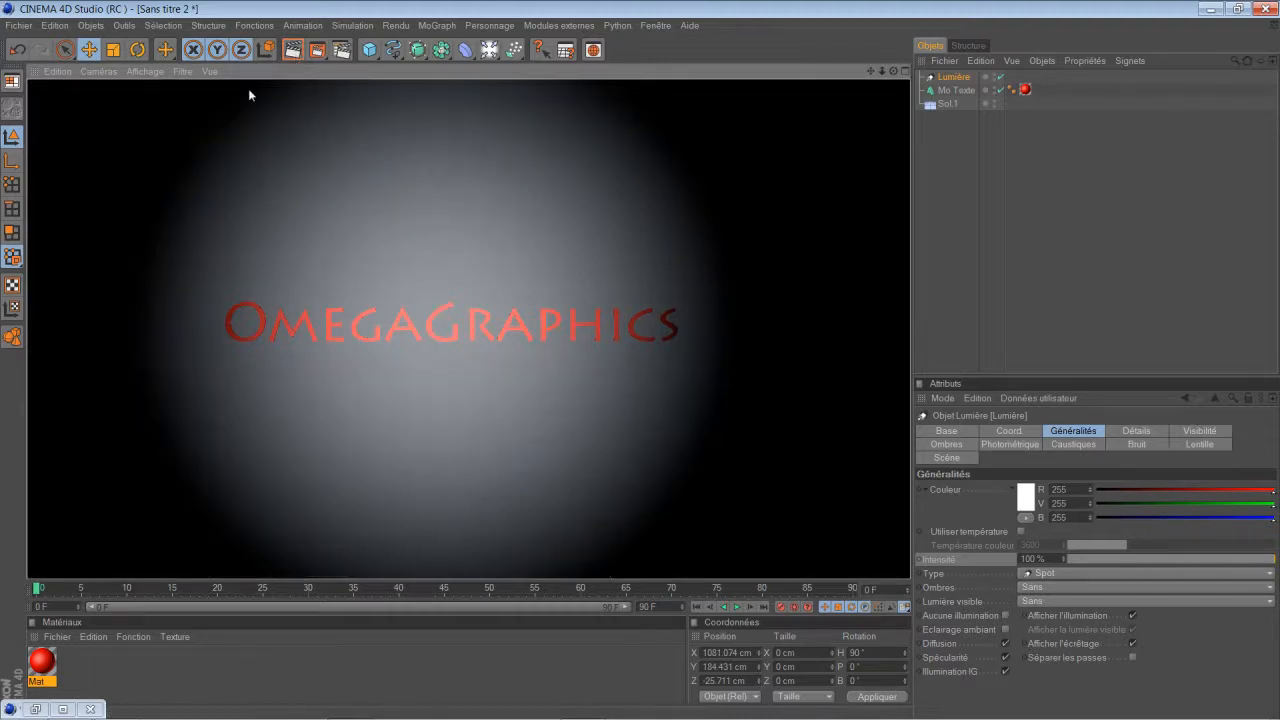
{"action": "left_click", "coordinate": [665, 302]}
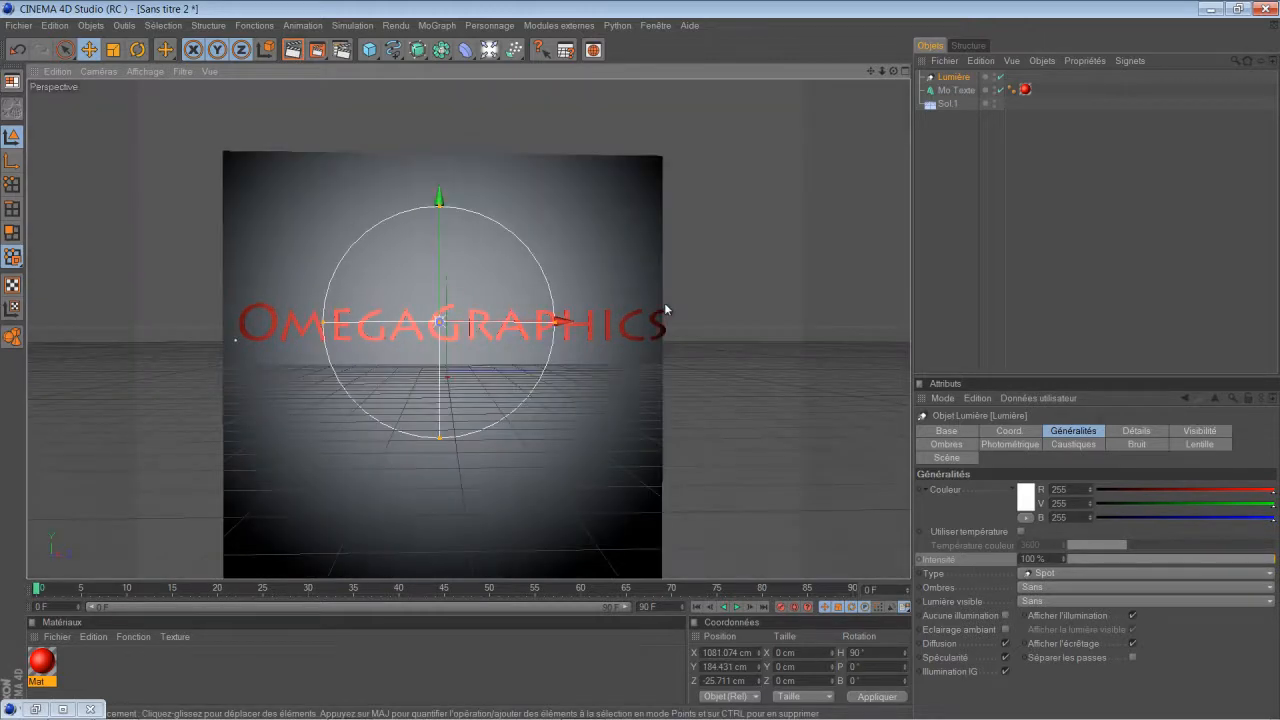
{"action": "left_click_drag", "start_coordinate": [870, 72], "coordinate": [641, 364]}
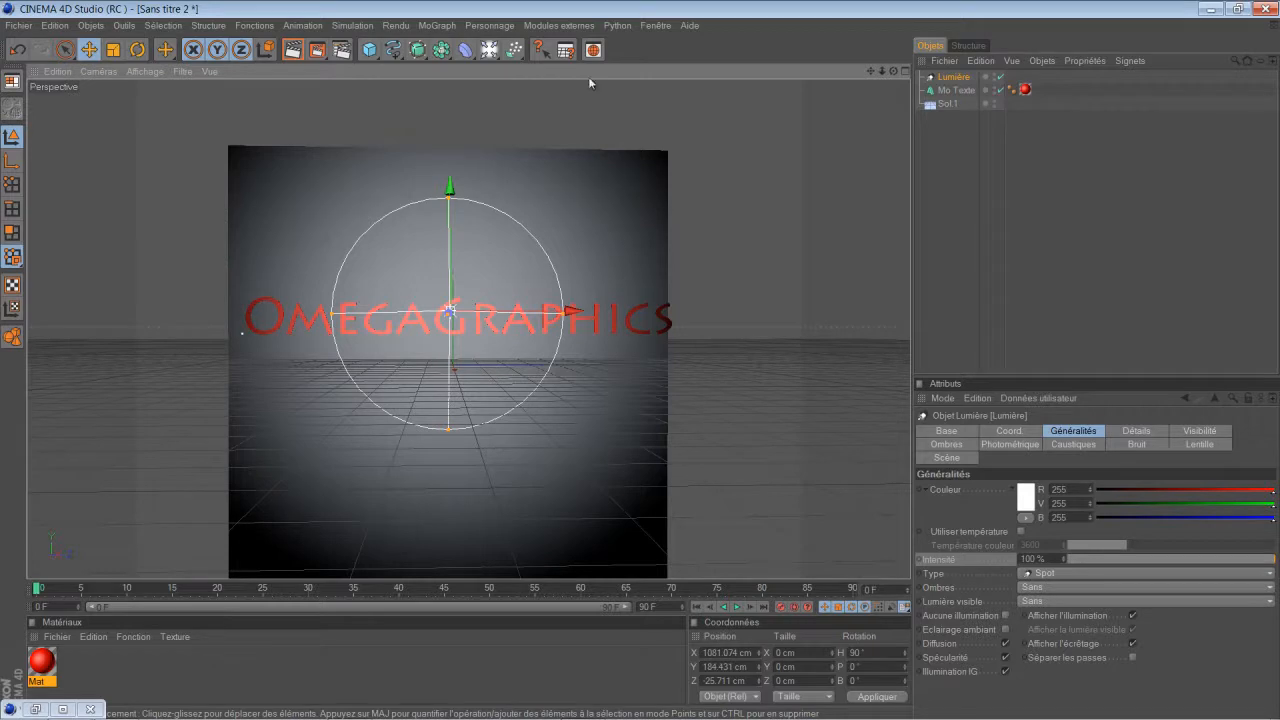
- Add a MoGraph PolyFX object and nest it under the Mo Texte object
{"action": "left_click", "coordinate": [451, 27]}
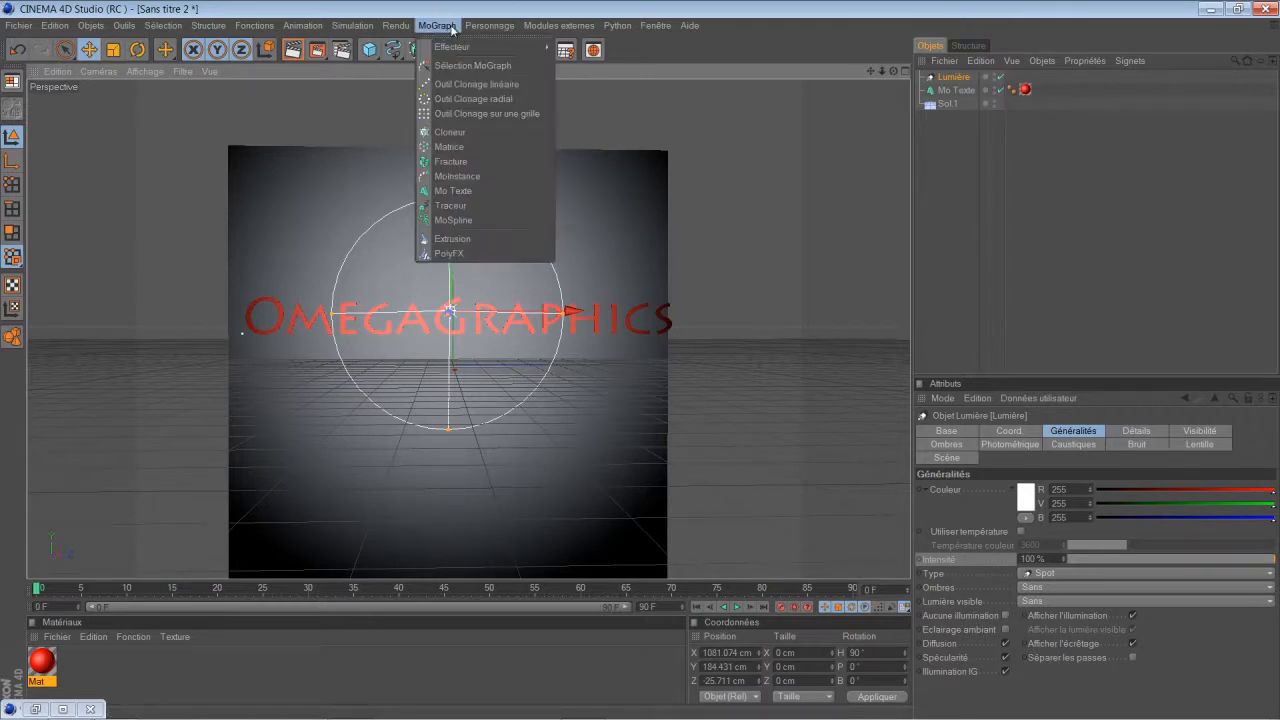
{"action": "left_click", "coordinate": [449, 253]}
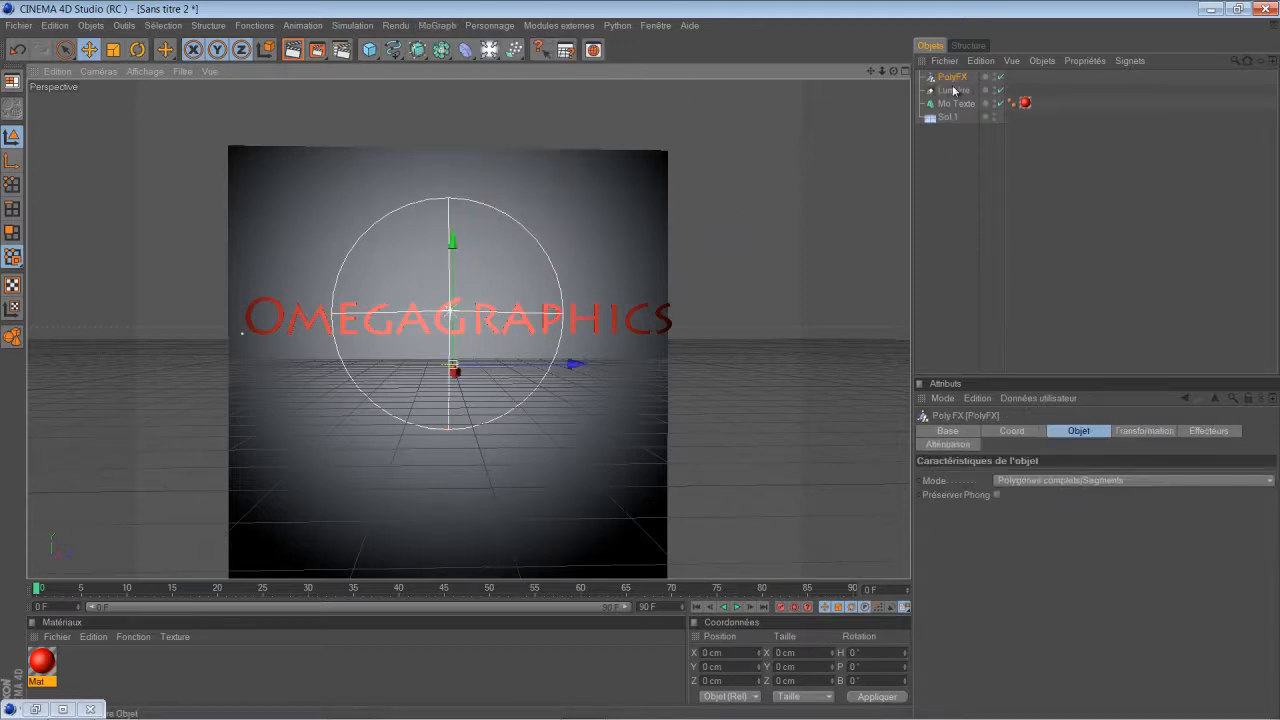
{"action": "left_click_drag", "start_coordinate": [962, 79], "coordinate": [966, 105]}
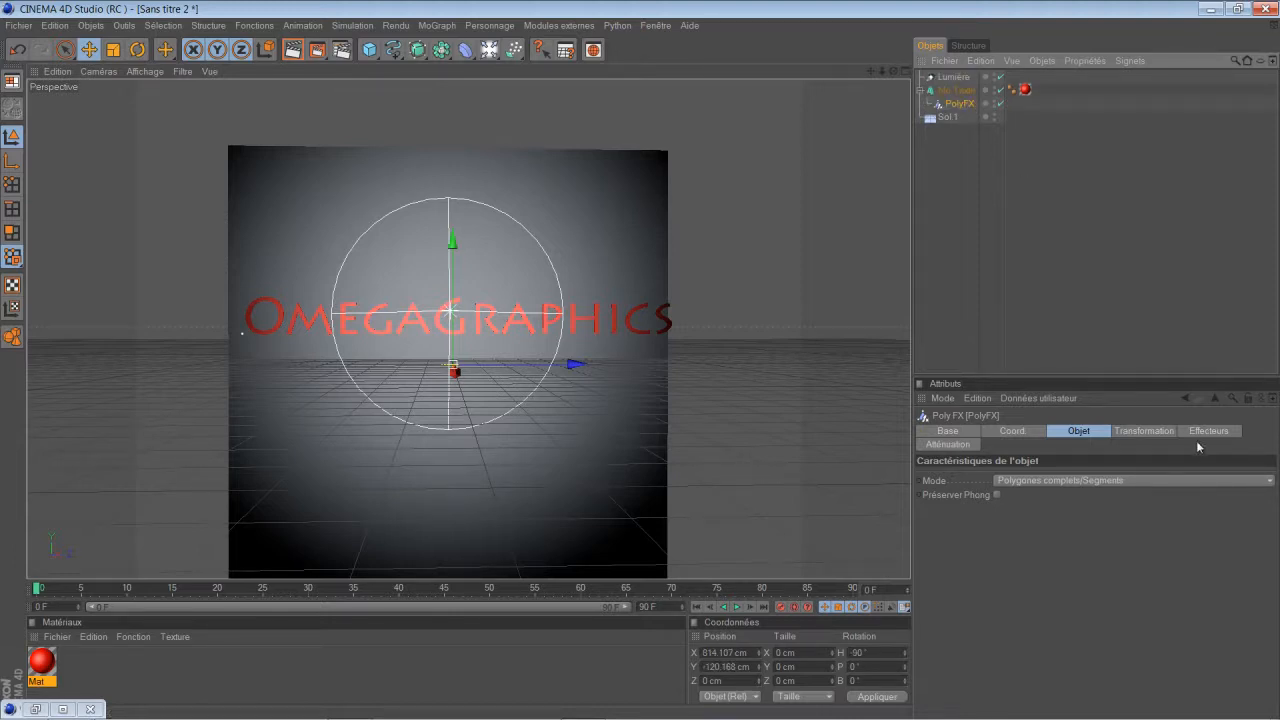
- Set the PolyFX transformation scale to 0 on the X, Y and Z axes
{"action": "left_click", "coordinate": [1137, 431]}
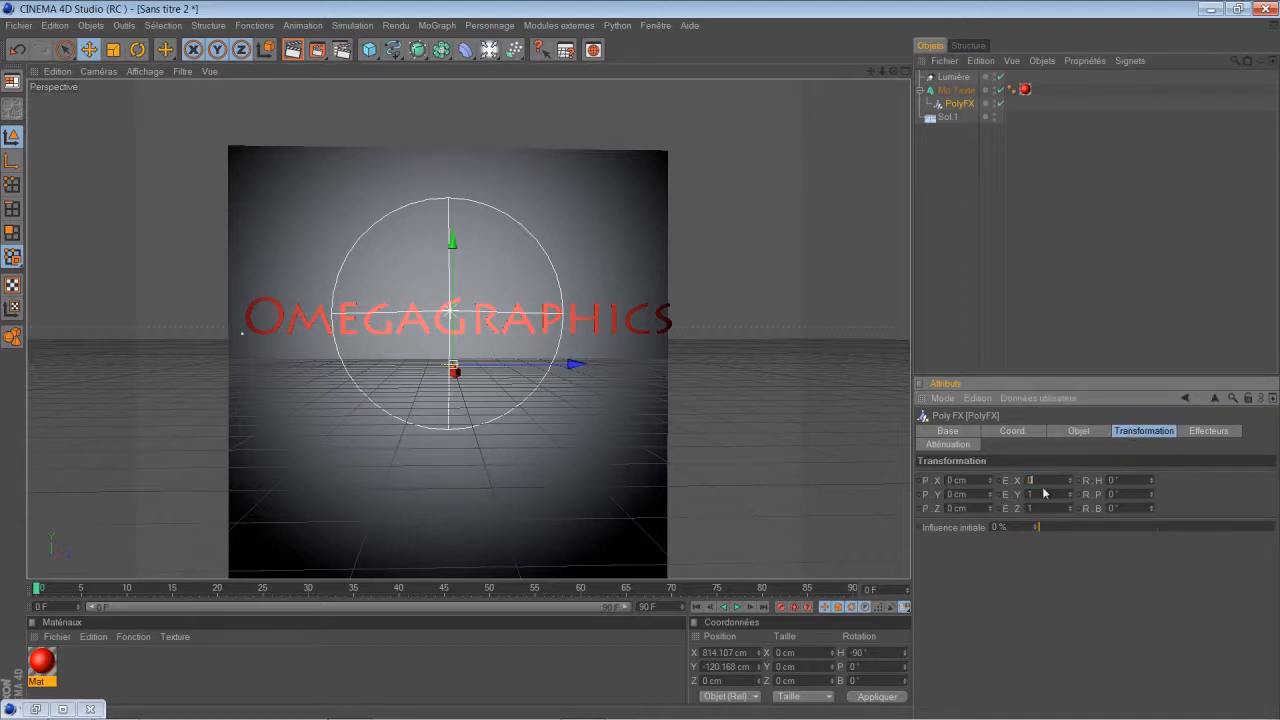
{"action": "type", "text": "0"}
{"action": "key", "text": "Tab"}
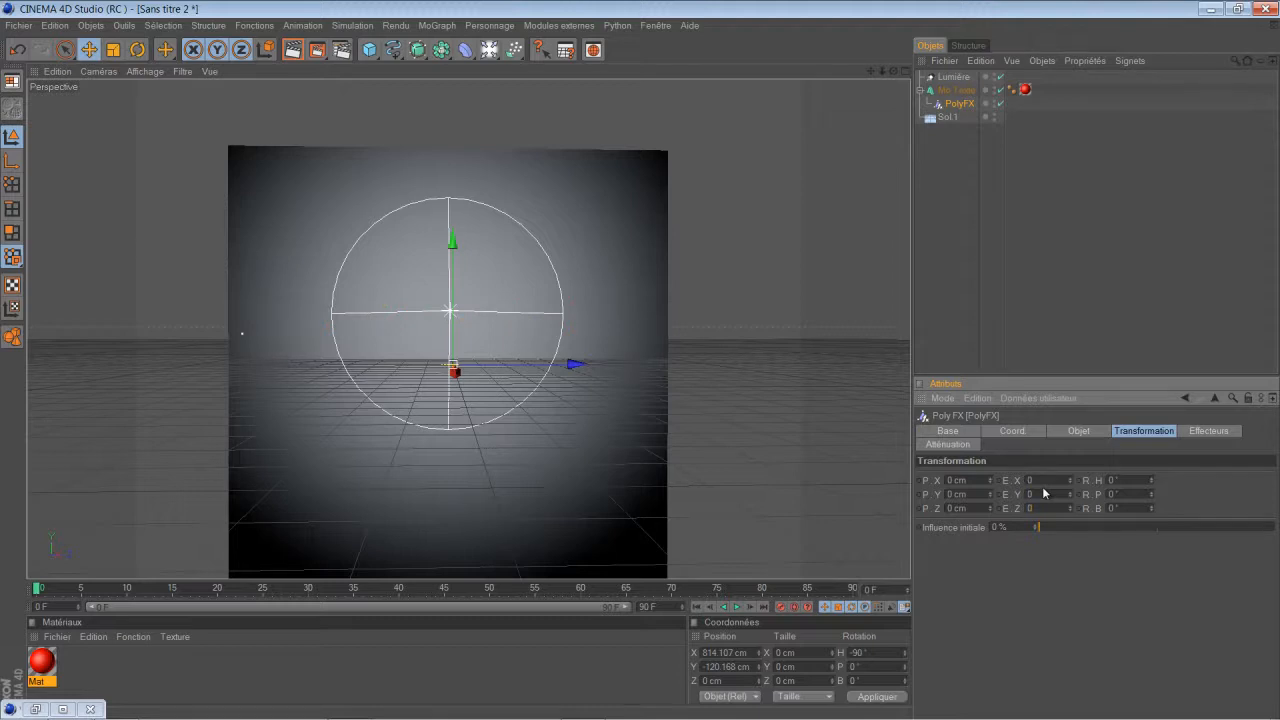
- Give PolyFX a linear falloff with 99% attenuation and place it at the start of the text, about X -9 cm
{"action": "left_click", "coordinate": [979, 449]}
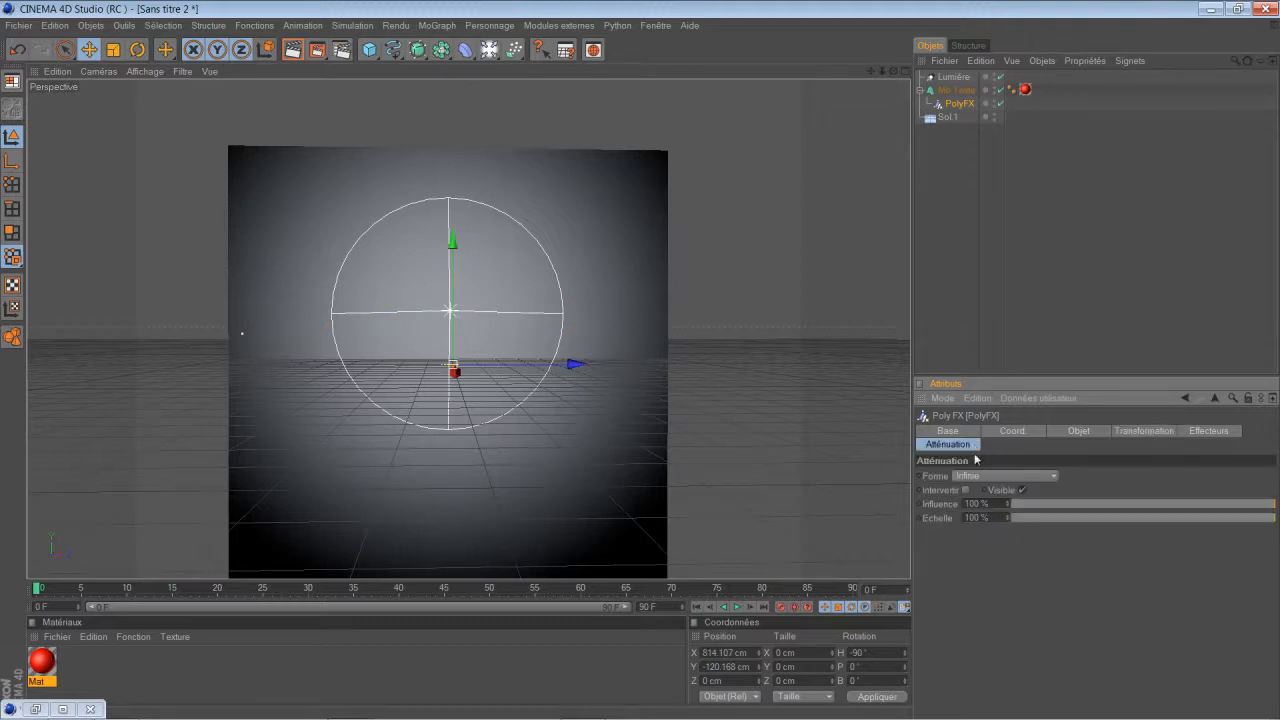
{"action": "left_click", "coordinate": [985, 477]}
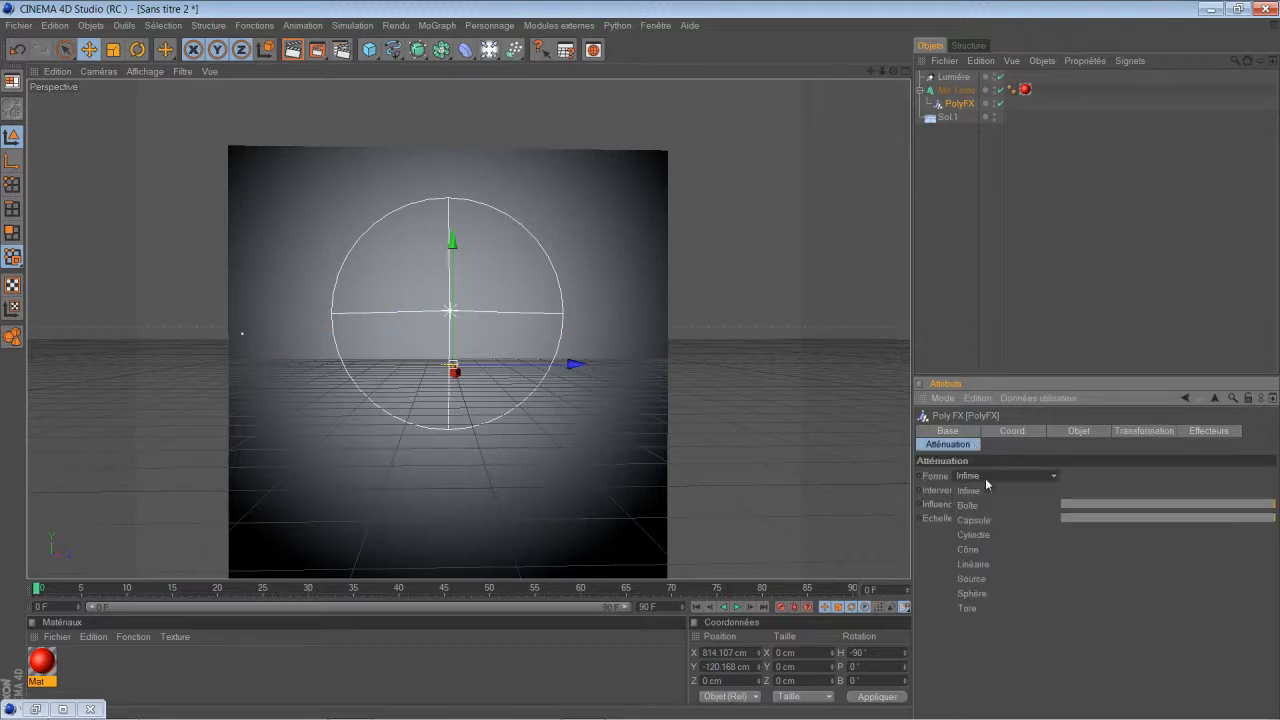
{"action": "left_click", "coordinate": [985, 563]}
{"action": "left_click_drag", "start_coordinate": [532, 363], "coordinate": [640, 363]}
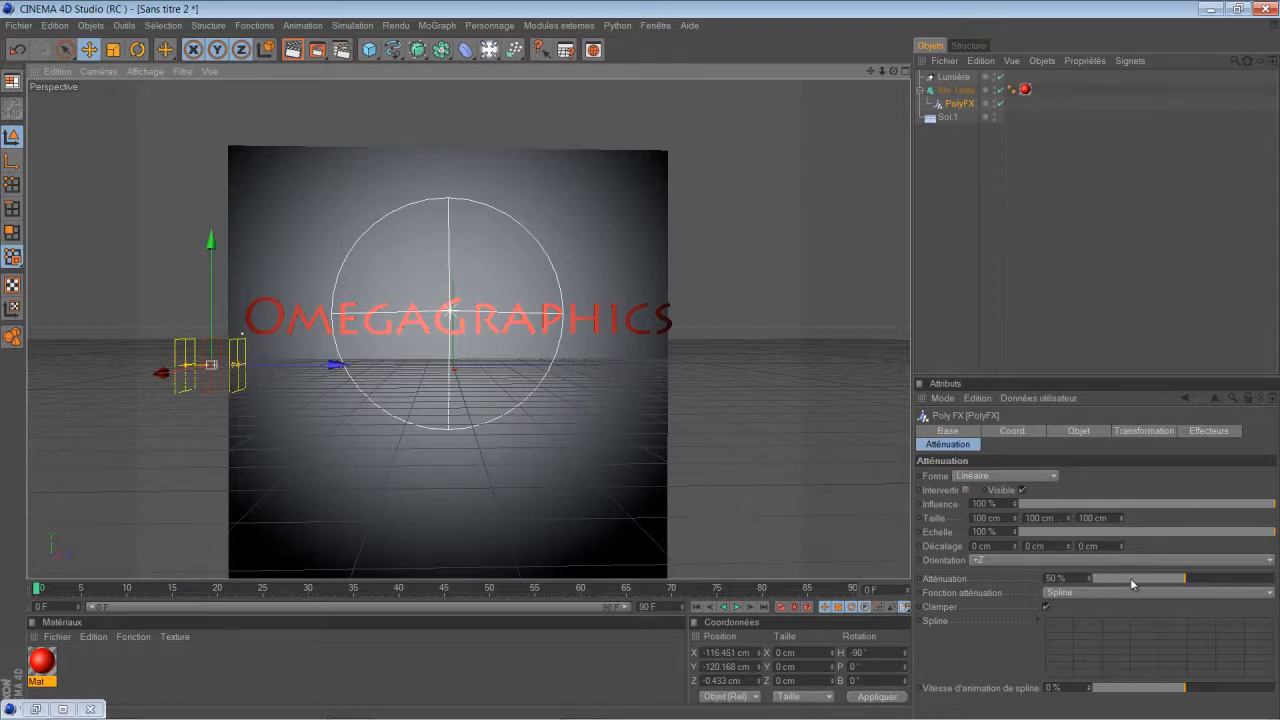
{"action": "left_click_drag", "start_coordinate": [1185, 579], "coordinate": [1275, 579]}
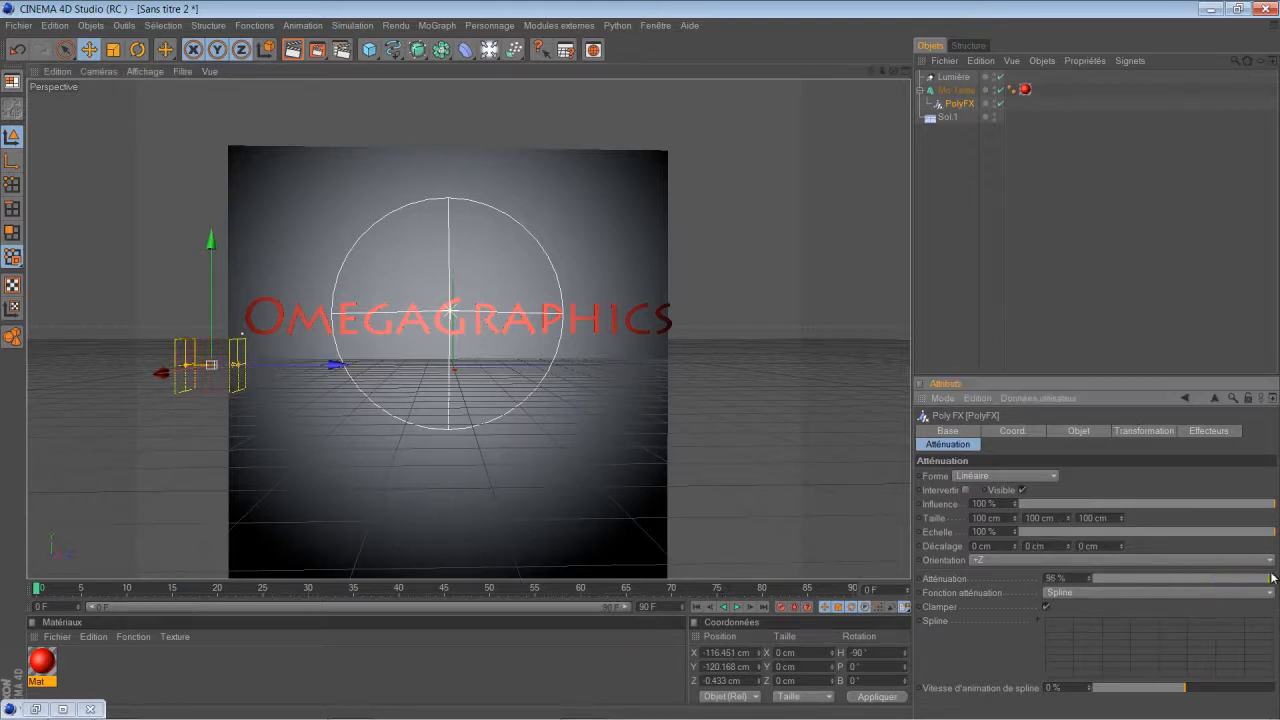
{"action": "left_click_drag", "start_coordinate": [345, 368], "coordinate": [409, 383]}
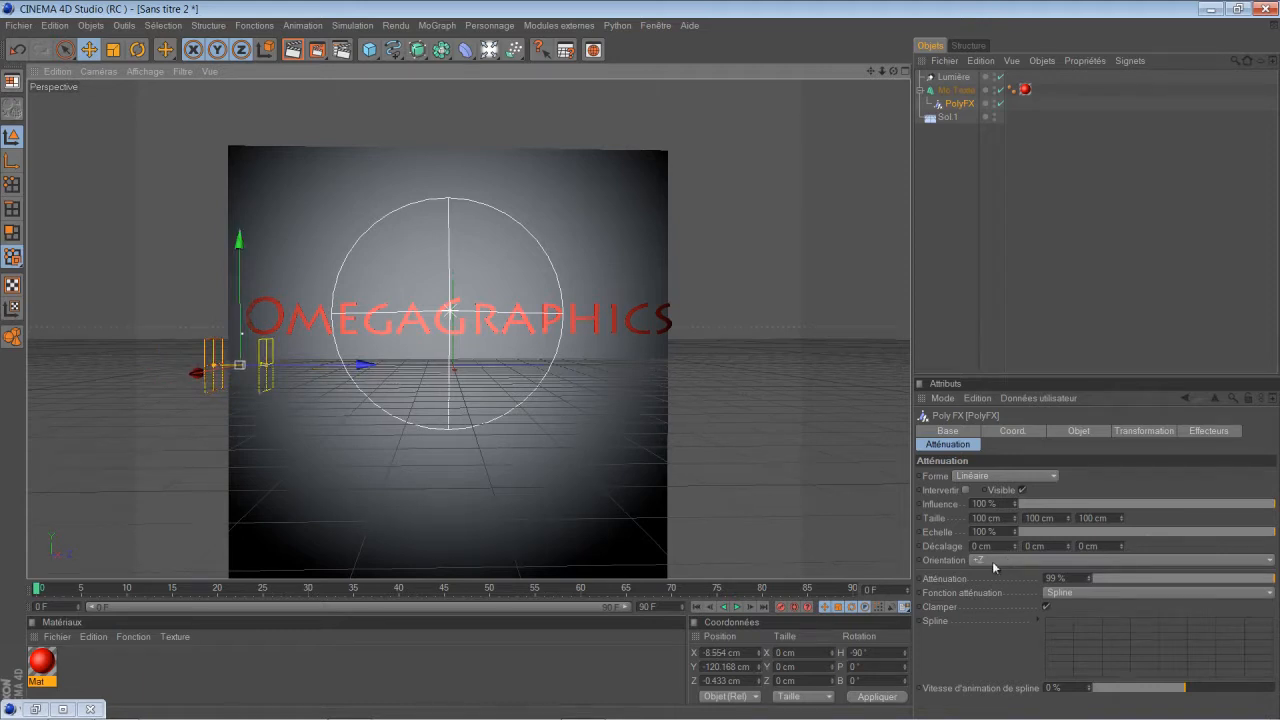
- Set the PolyFX falloff orientation to -Z and slide the object along the text to about X 269 cm
{"action": "left_click", "coordinate": [995, 561]}
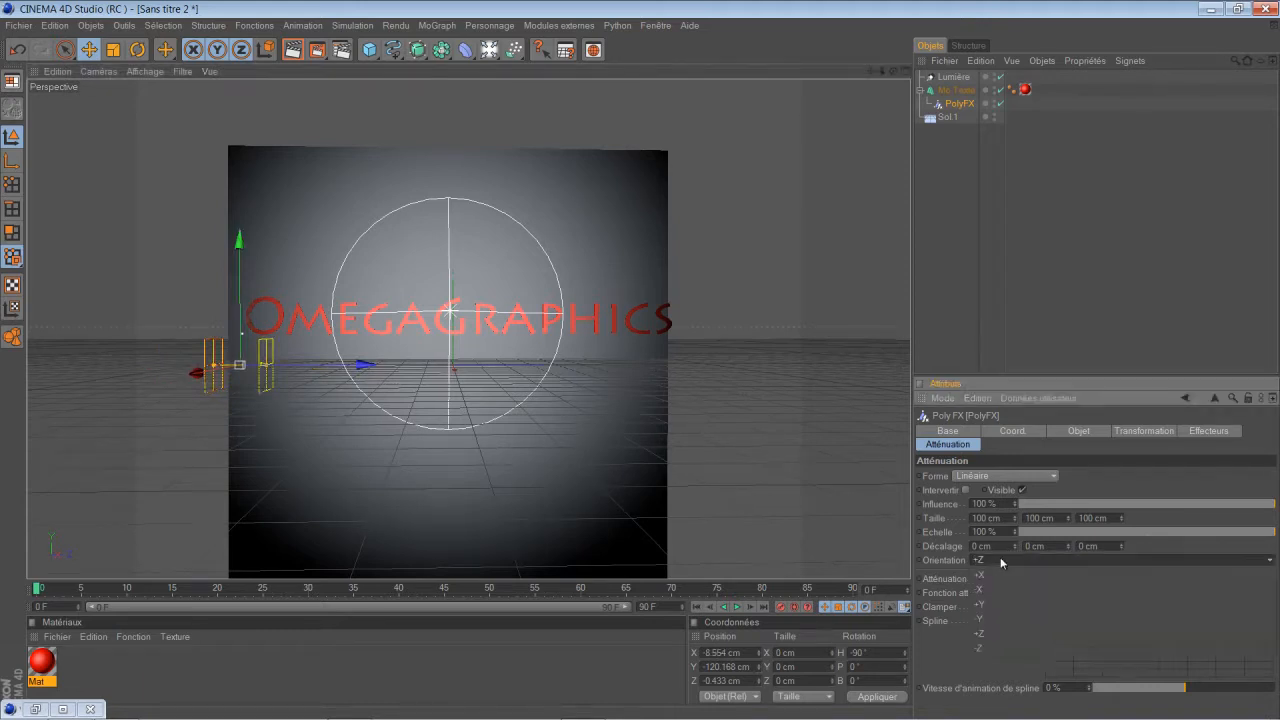
{"action": "left_click", "coordinate": [995, 649]}
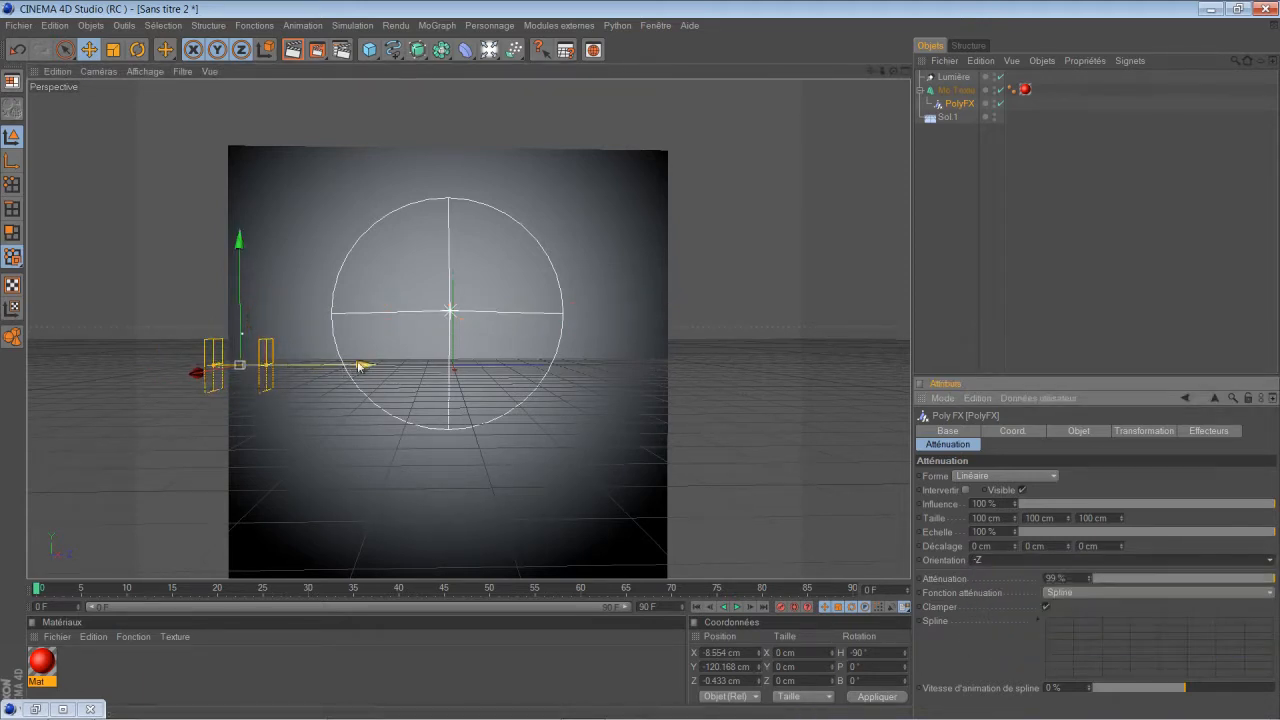
{"action": "left_click_drag", "start_coordinate": [360, 366], "coordinate": [643, 366]}
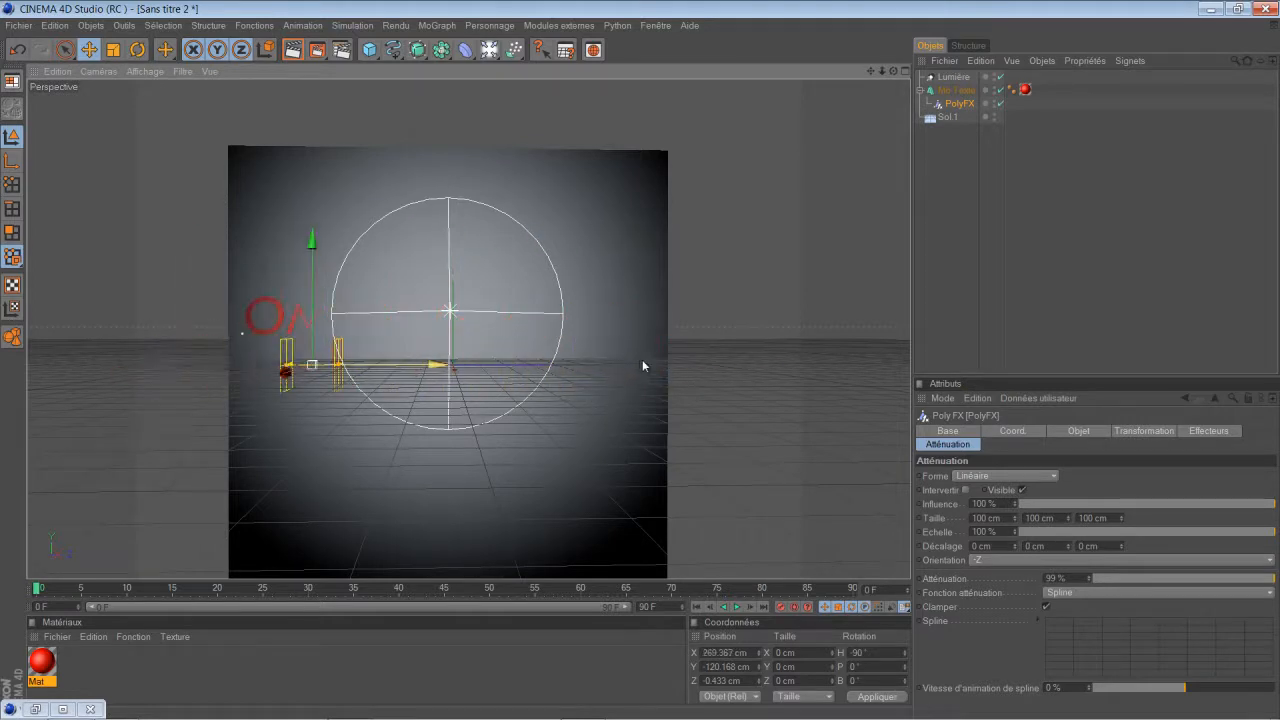
- Sweep PolyFX past the end of the text to test the falloff, and bring it back to about X 867 cm
{"action": "left_click", "coordinate": [1062, 558]}
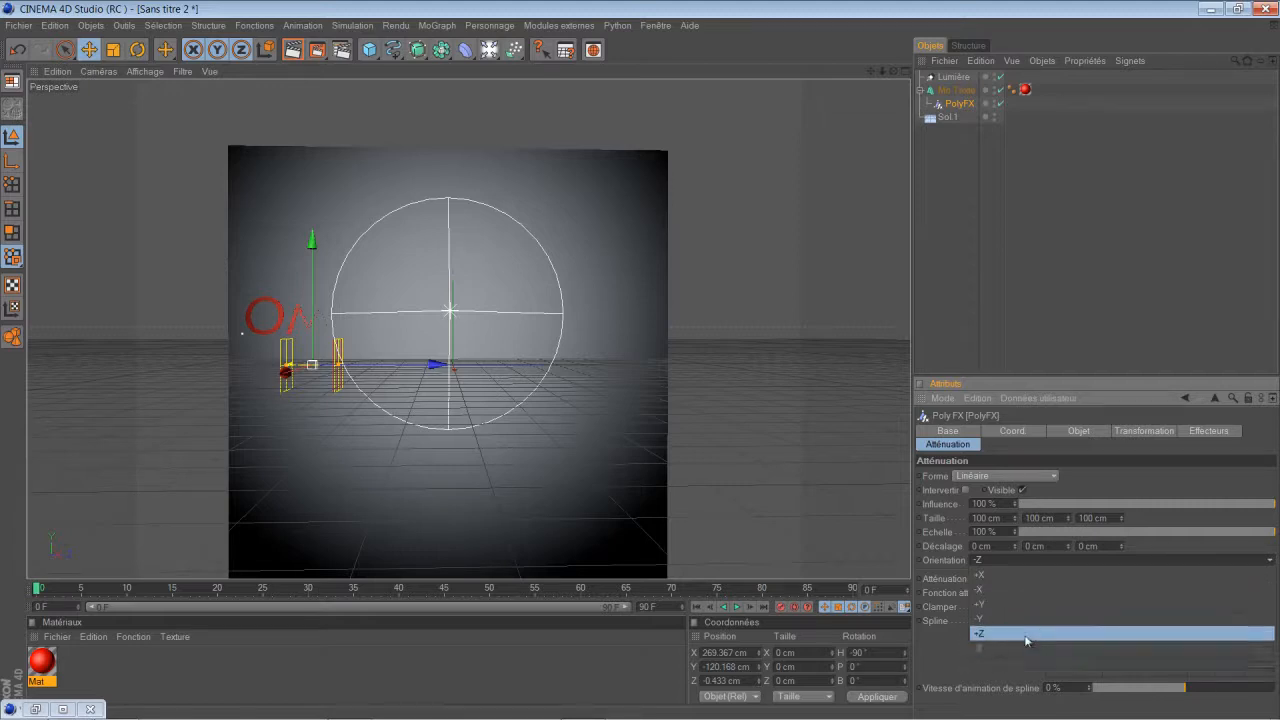
{"action": "left_click", "coordinate": [189, 347]}
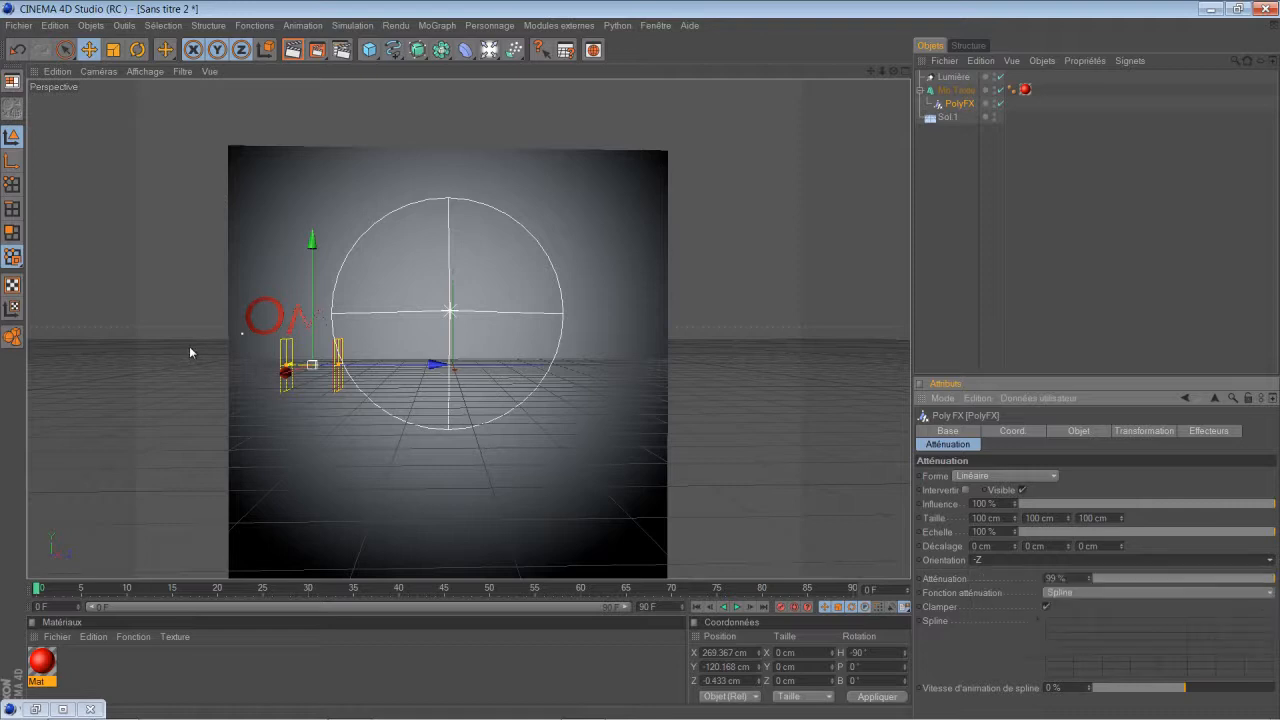
{"action": "left_click_drag", "start_coordinate": [437, 366], "coordinate": [641, 362]}
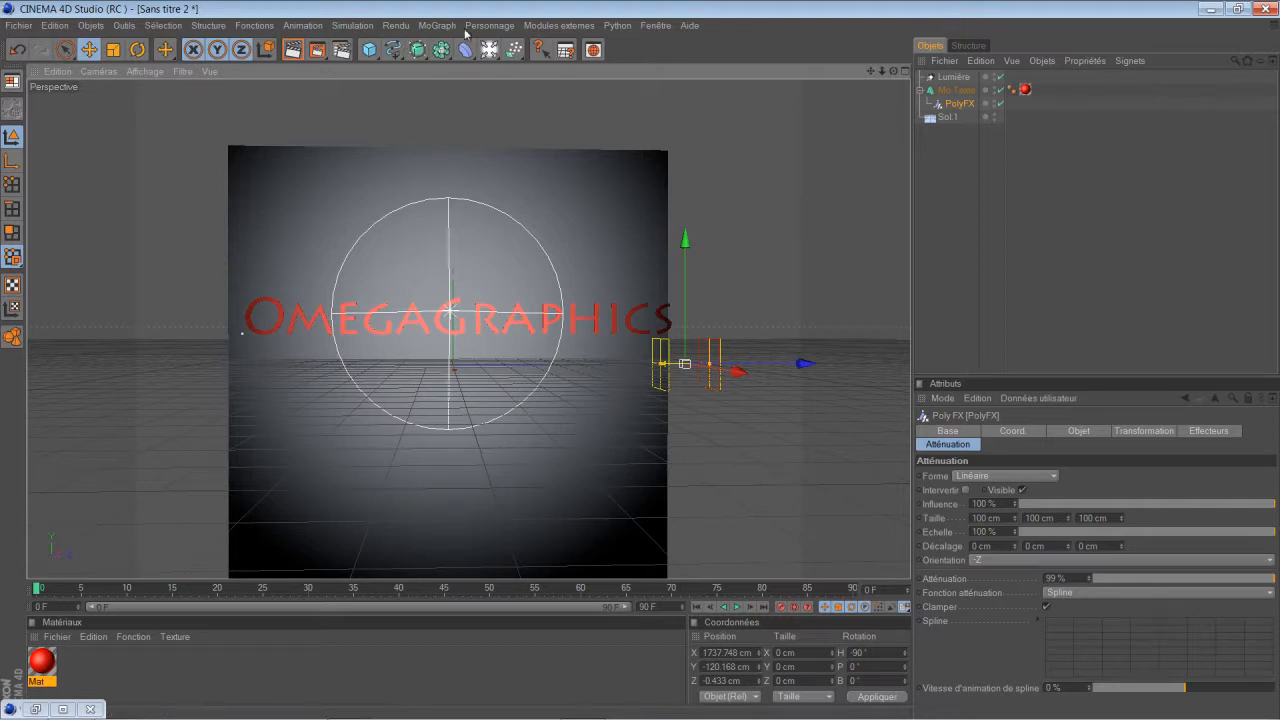
{"action": "left_click_drag", "start_coordinate": [822, 369], "coordinate": [600, 364]}
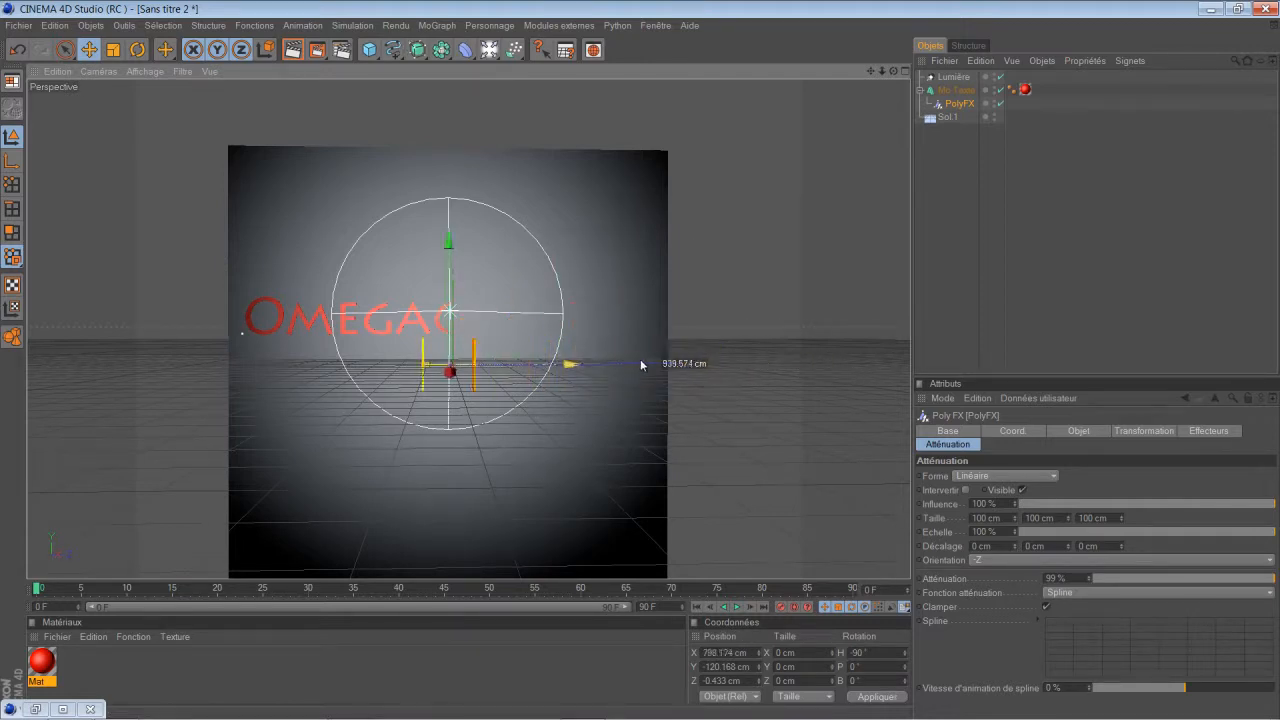
{"action": "scroll", "coordinate": [708, 334], "scroll_direction": "up", "scroll_amount": 5}
{"action": "scroll", "coordinate": [434, 309], "scroll_direction": "up", "scroll_amount": 4}
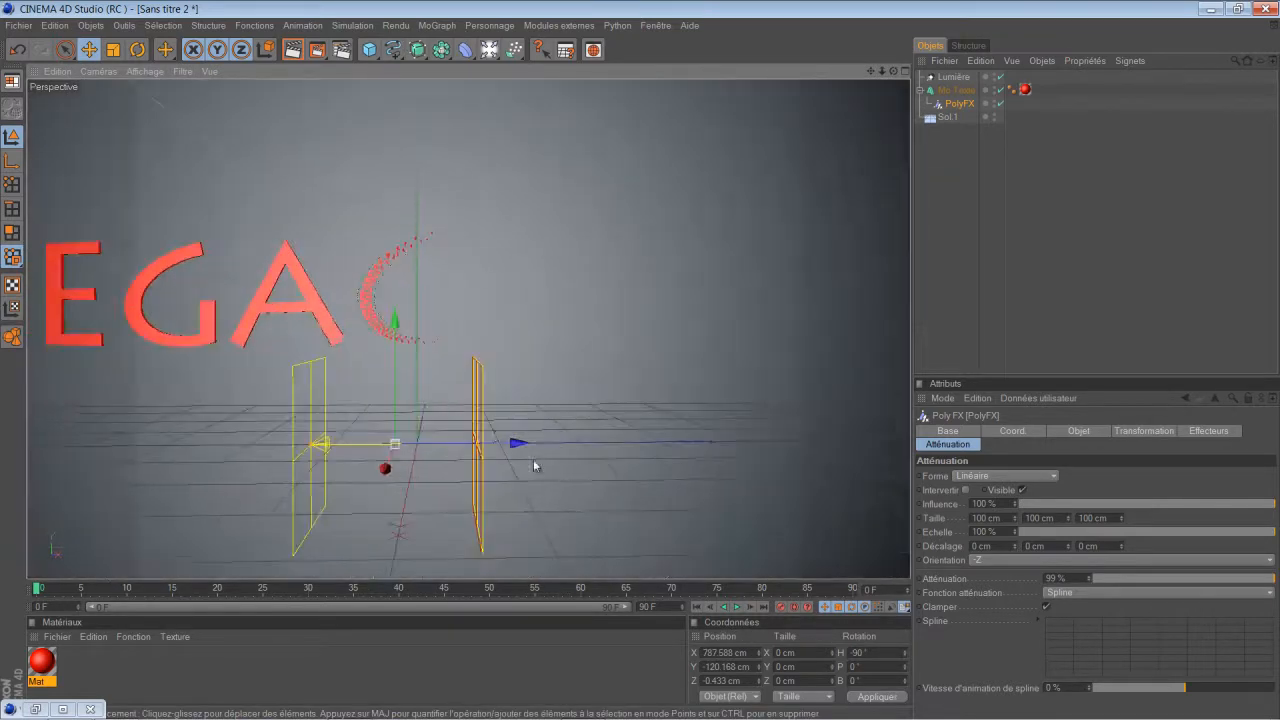
{"action": "left_click_drag", "start_coordinate": [518, 443], "coordinate": [583, 443]}
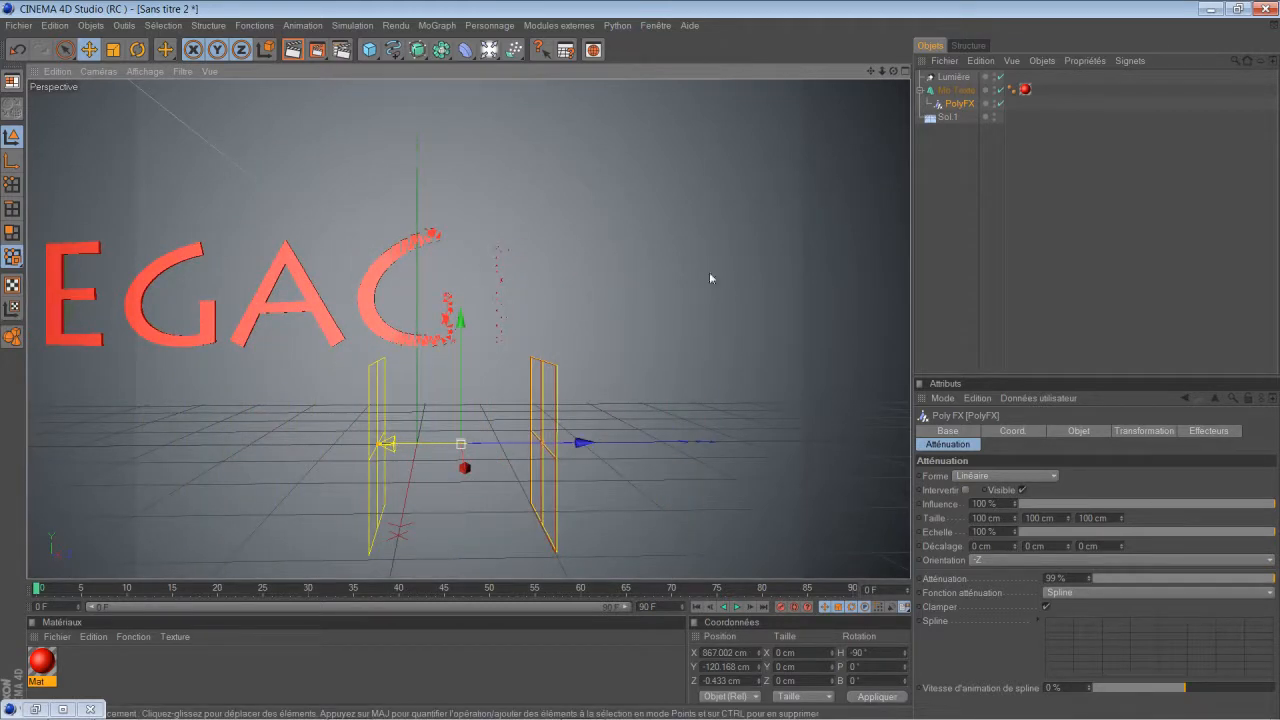
- Add a Random effector to PolyFX and slide PolyFX back along the text to about X 706 cm
{"action": "left_click", "coordinate": [452, 26]}
{"action": "mouse_move", "coordinate": [455, 46]}
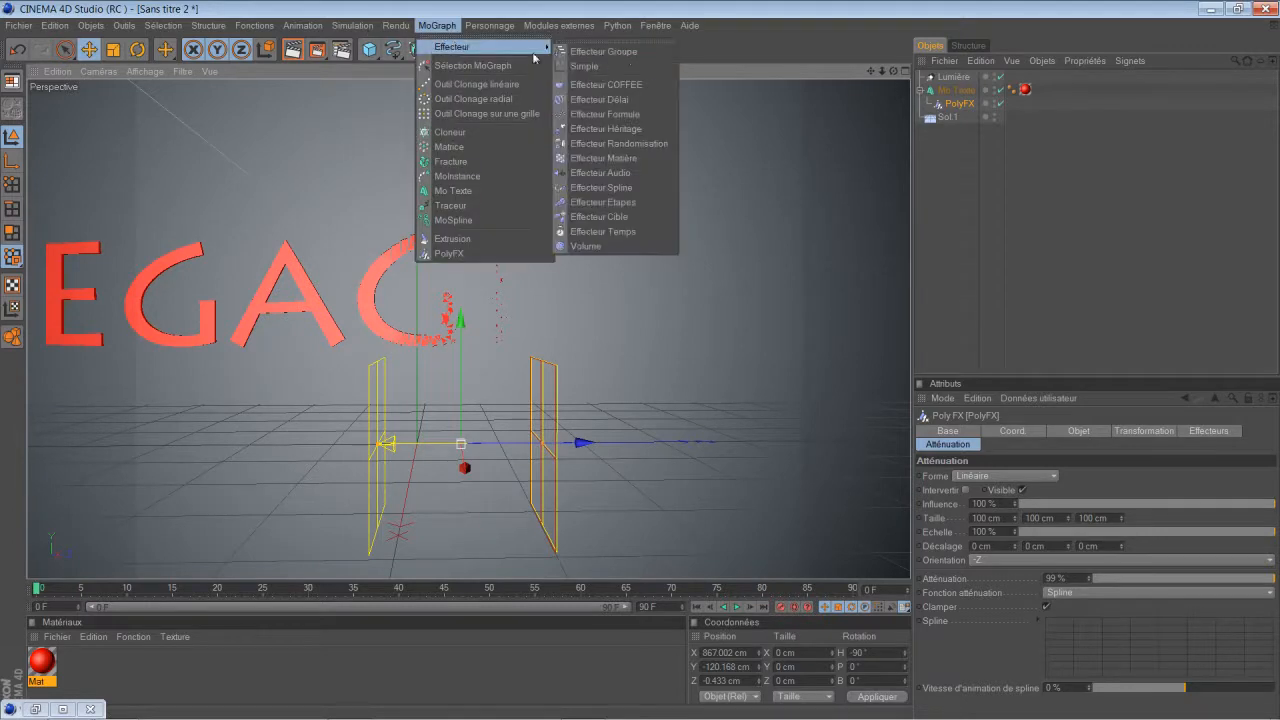
{"action": "left_click", "coordinate": [659, 145]}
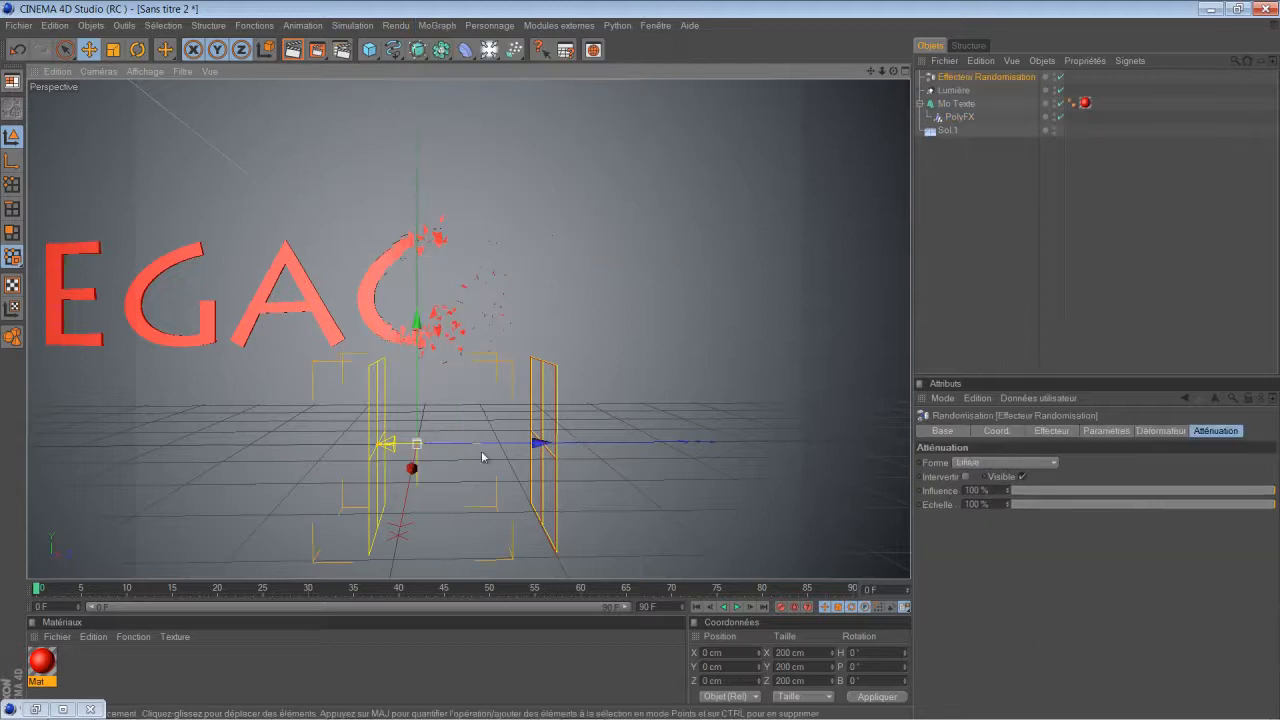
{"action": "left_click_drag", "start_coordinate": [538, 443], "coordinate": [451, 443]}
{"action": "left_click", "coordinate": [960, 116]}
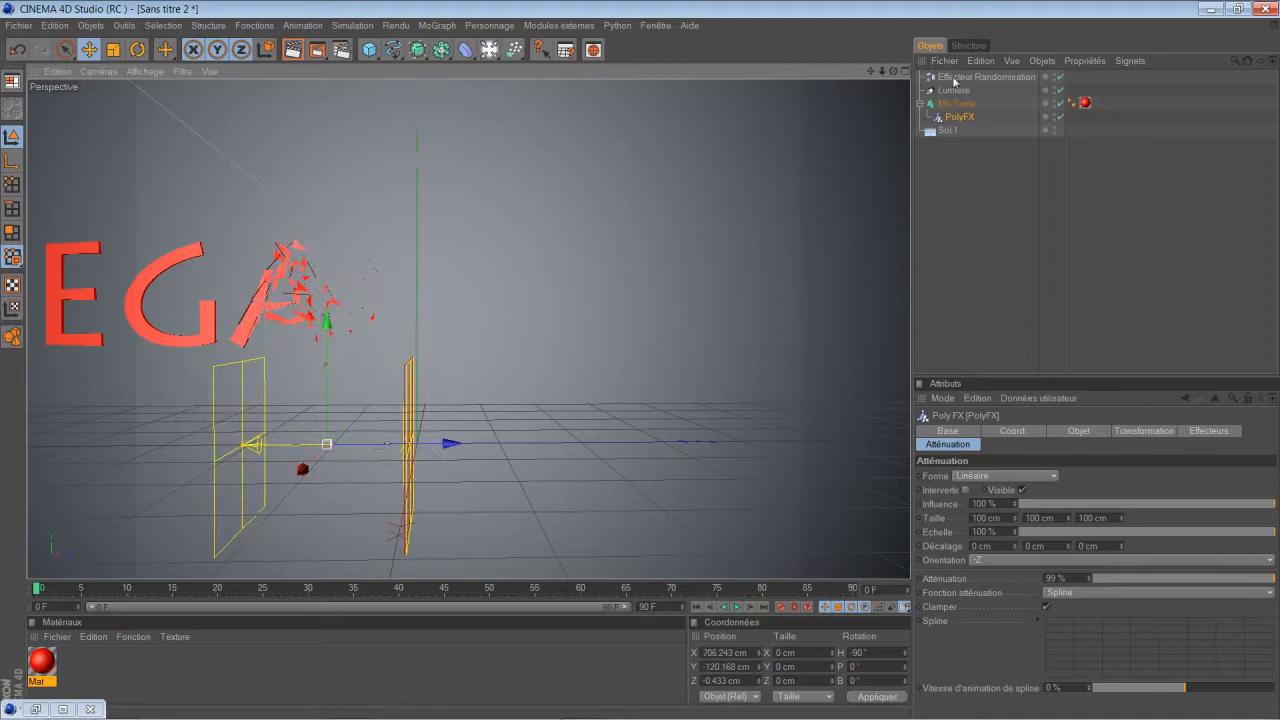
- Set the text's interpolation to Subdiviser and slide PolyFX along the text to about X 831 cm
{"action": "left_click", "coordinate": [968, 104]}
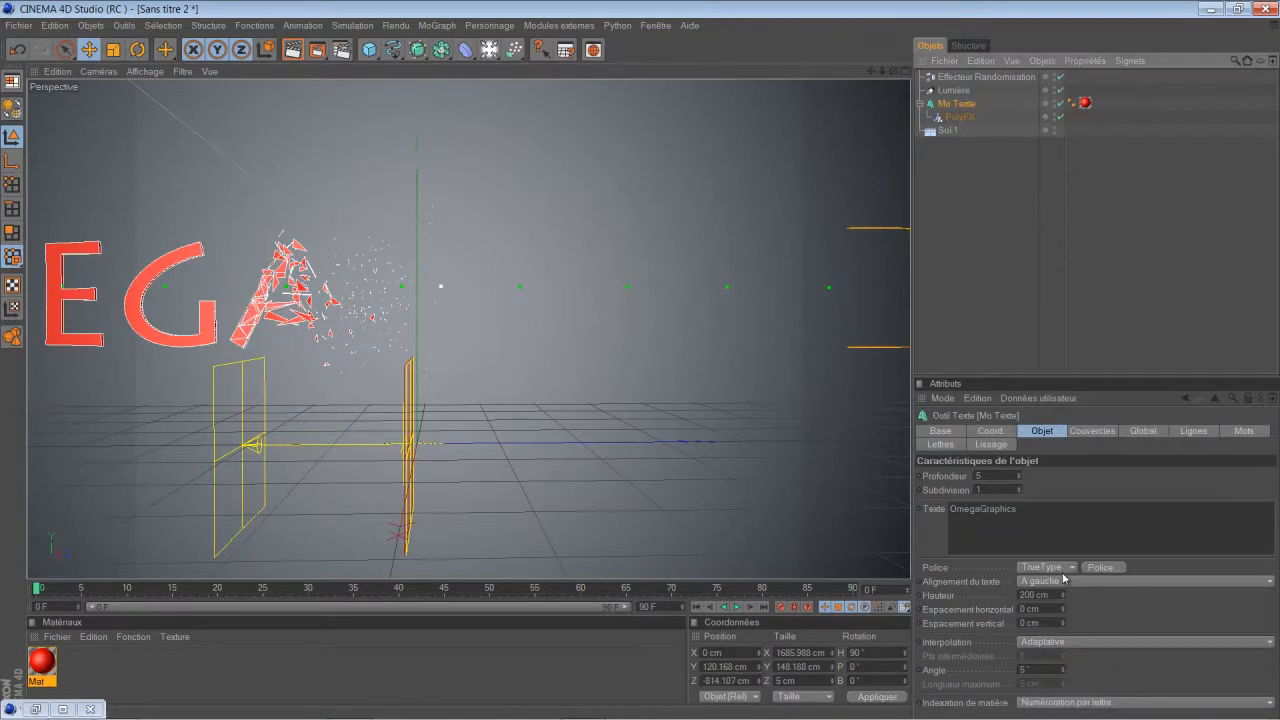
{"action": "left_click", "coordinate": [1028, 643]}
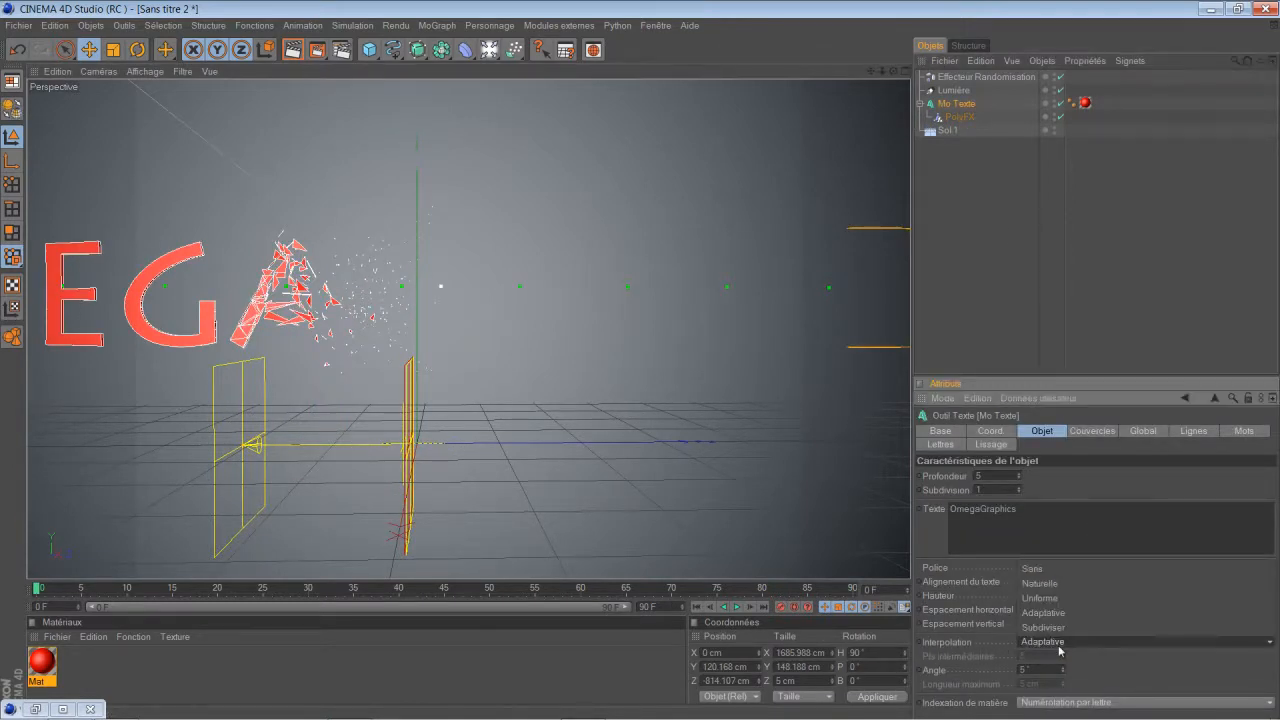
{"action": "left_click", "coordinate": [1060, 634]}
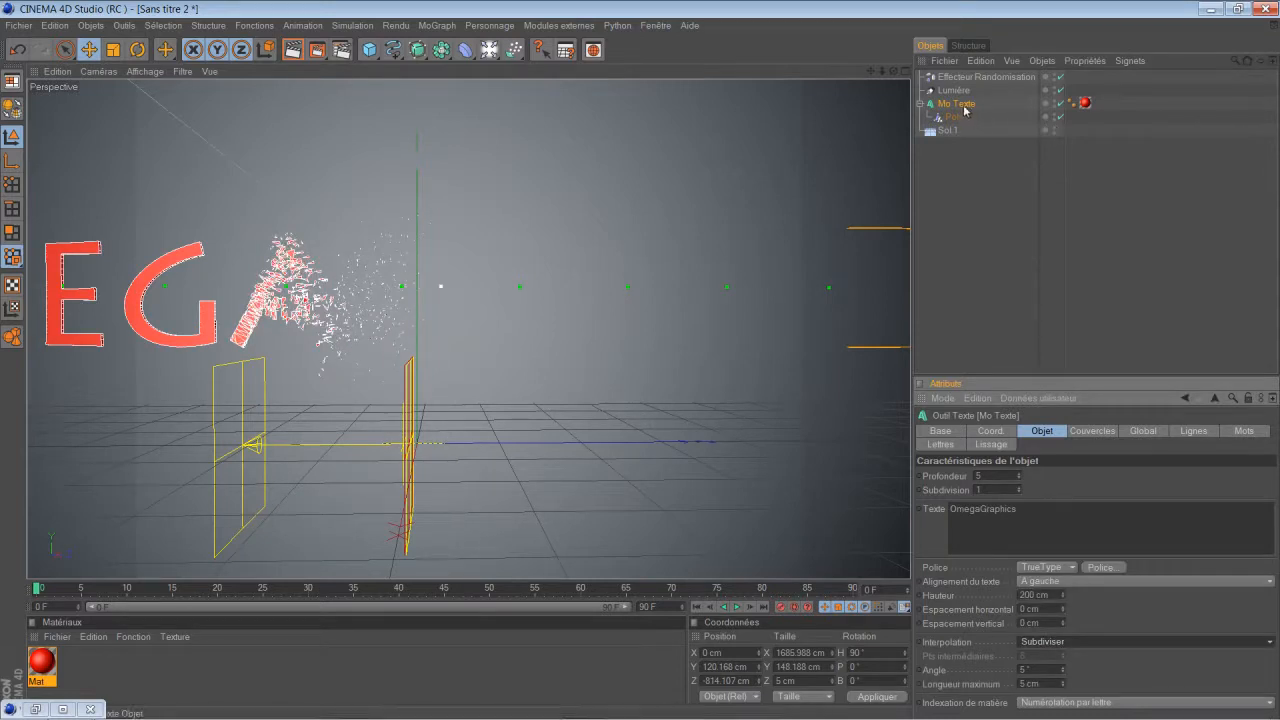
{"action": "left_click", "coordinate": [960, 117]}
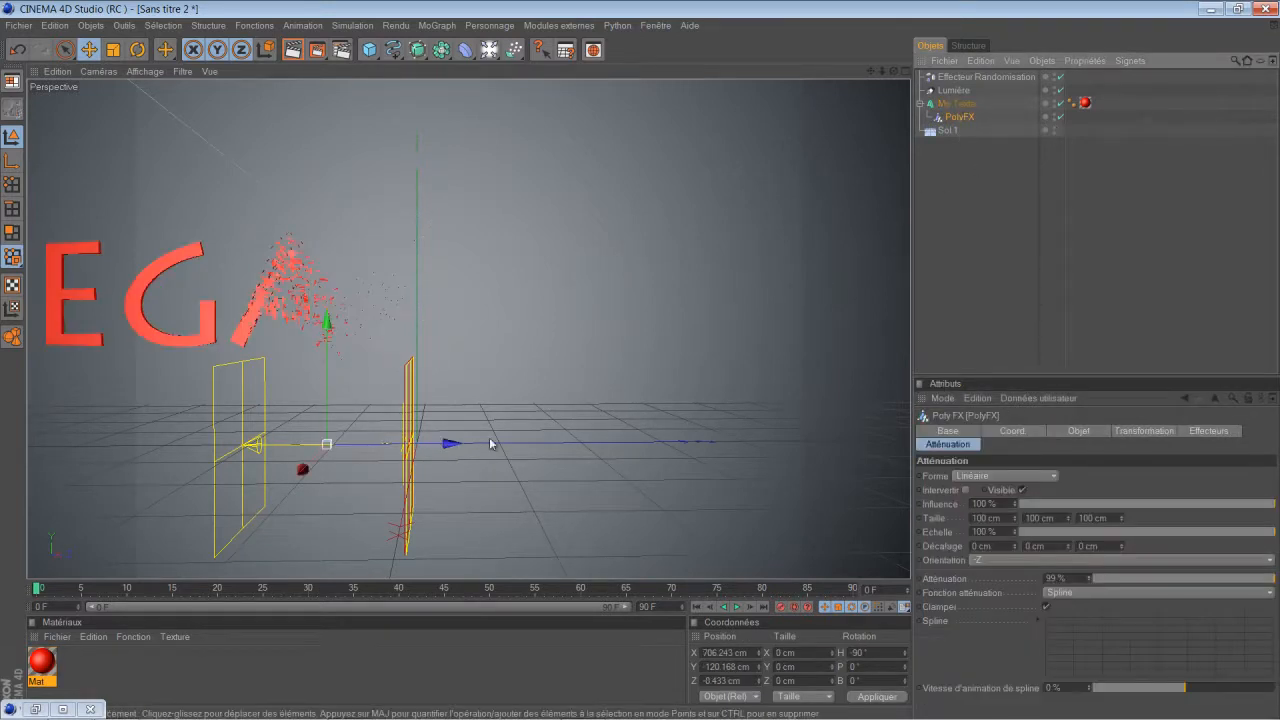
{"action": "left_click_drag", "start_coordinate": [635, 359], "coordinate": [639, 359]}
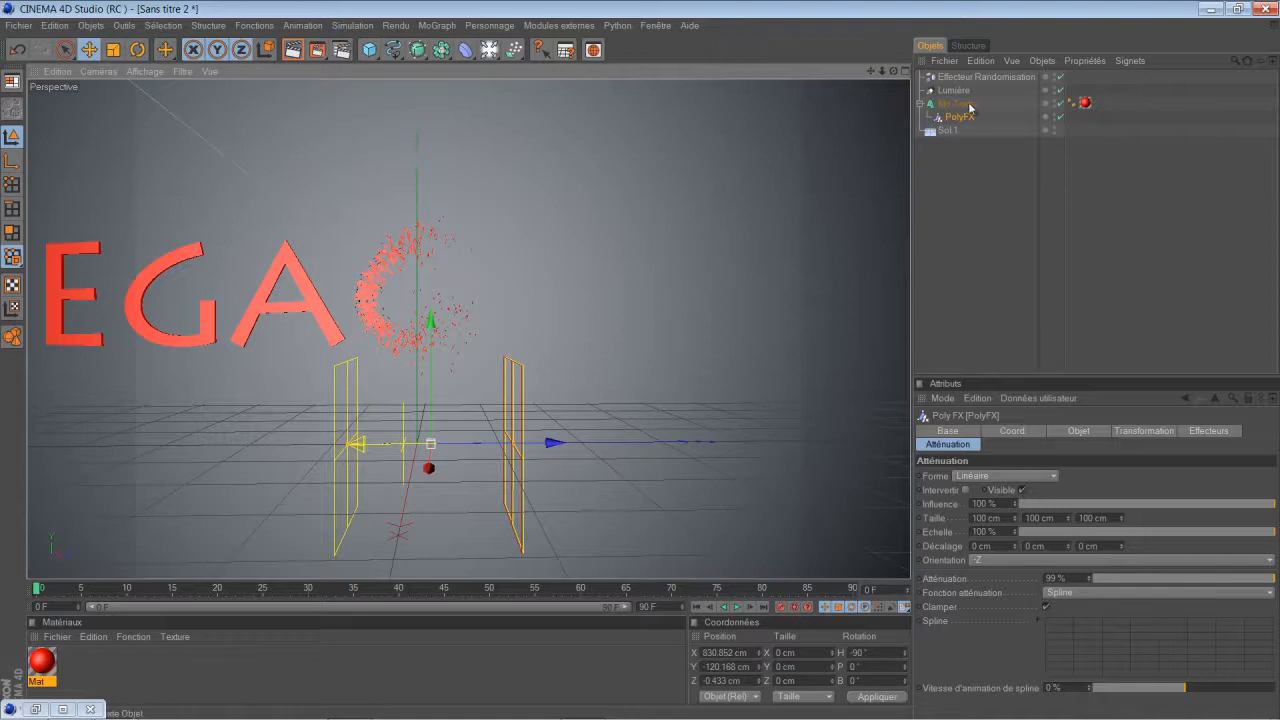
- Set the text's cap type to Quadrangles and enable its regular grid with a width of 2 cm
{"action": "left_click", "coordinate": [955, 104]}
{"action": "left_click", "coordinate": [1094, 432]}
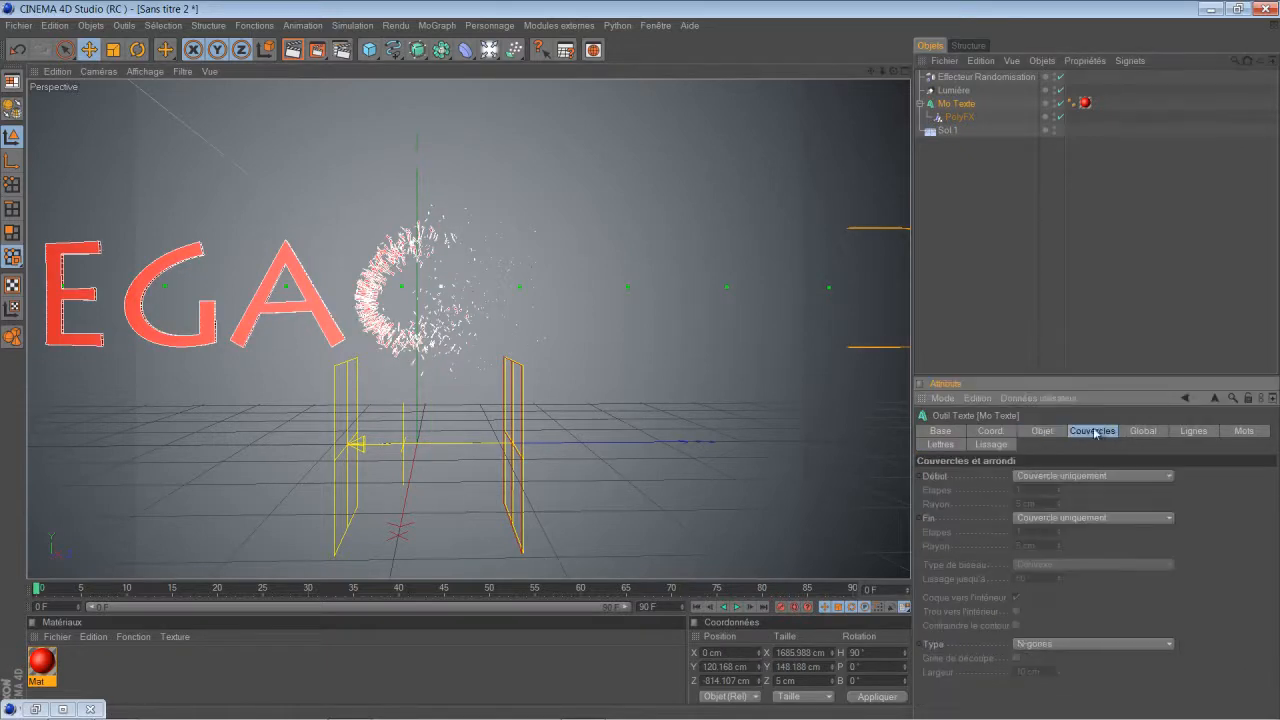
{"action": "left_click", "coordinate": [1035, 645]}
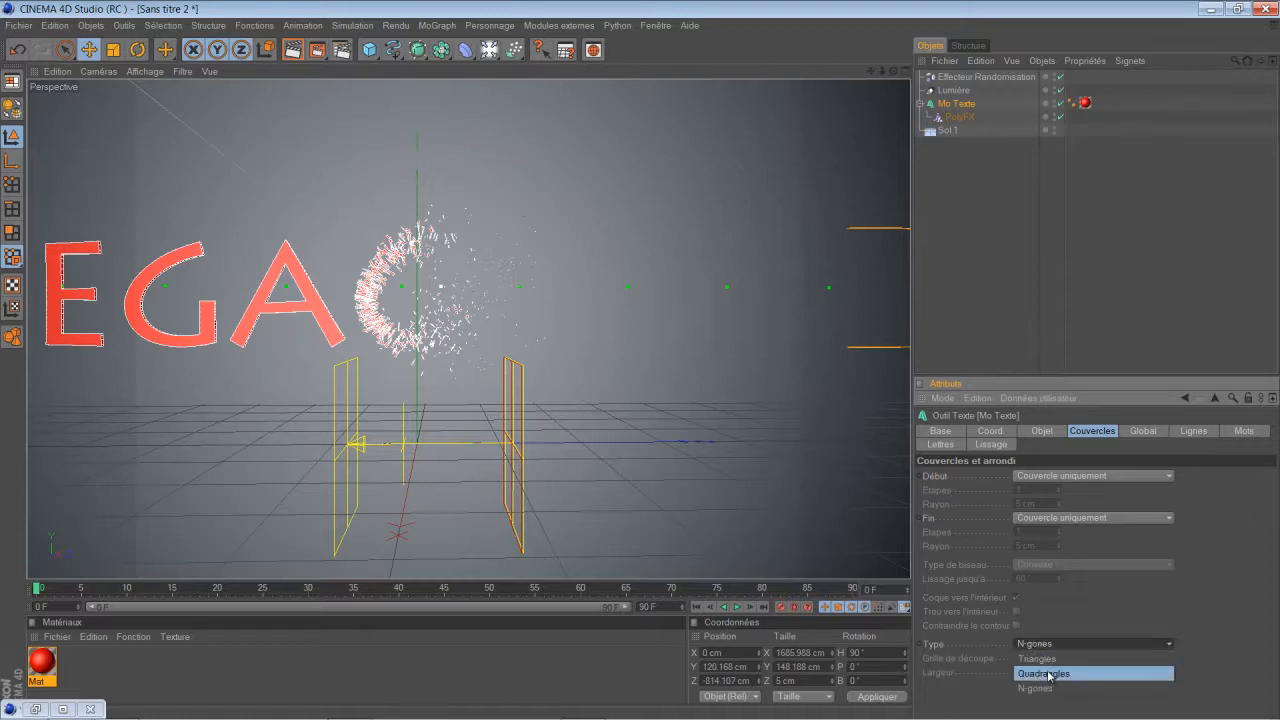
{"action": "left_click", "coordinate": [1061, 675]}
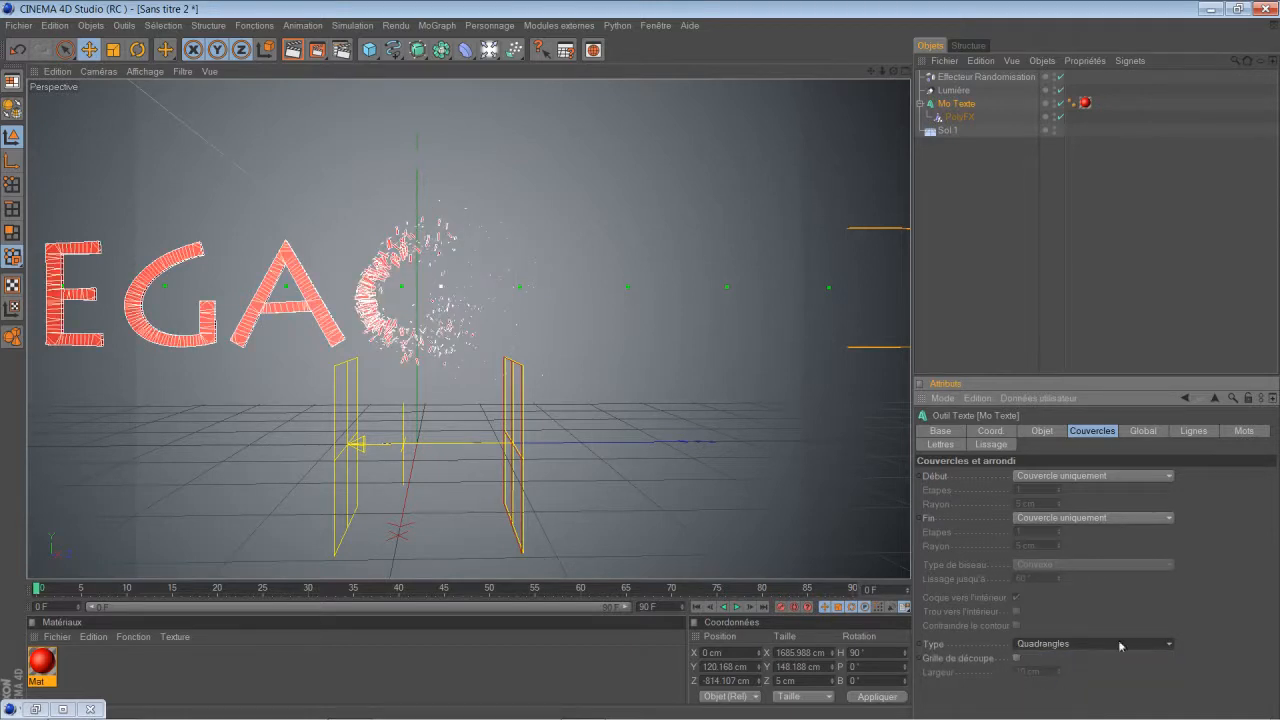
{"action": "left_click", "coordinate": [1016, 658]}
{"action": "type", "text": "2"}
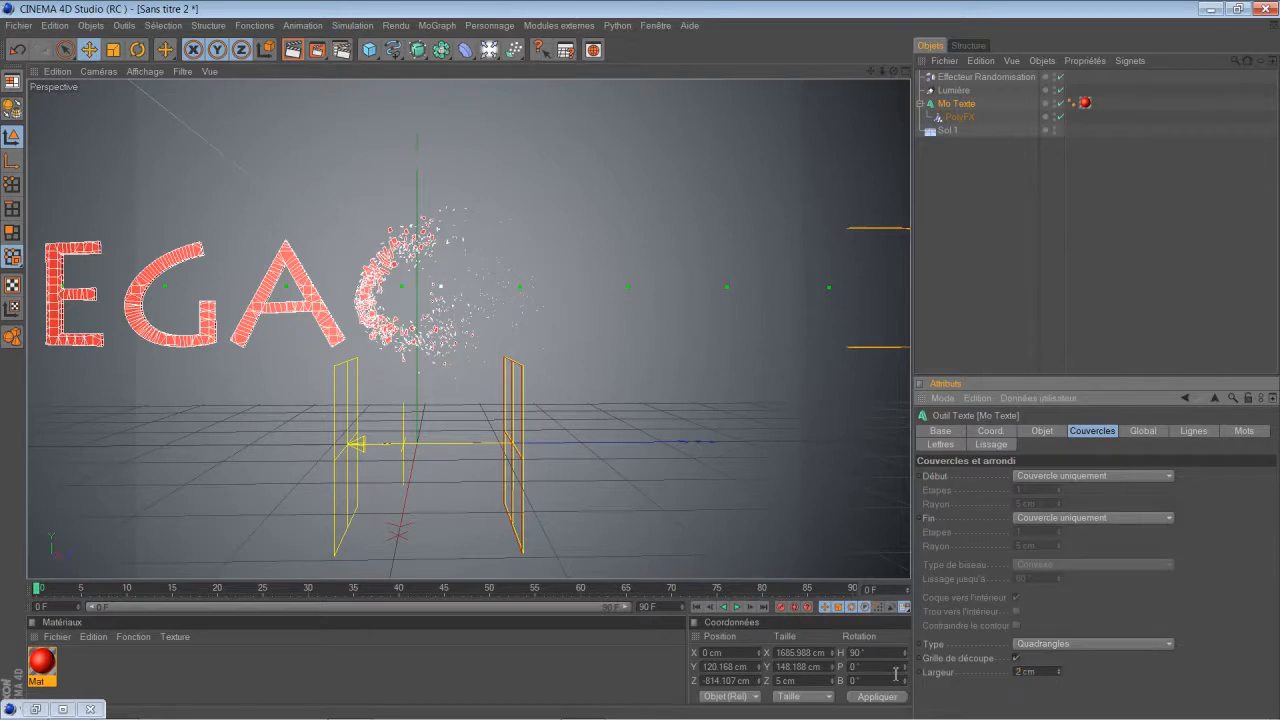
{"action": "key", "text": "Return"}
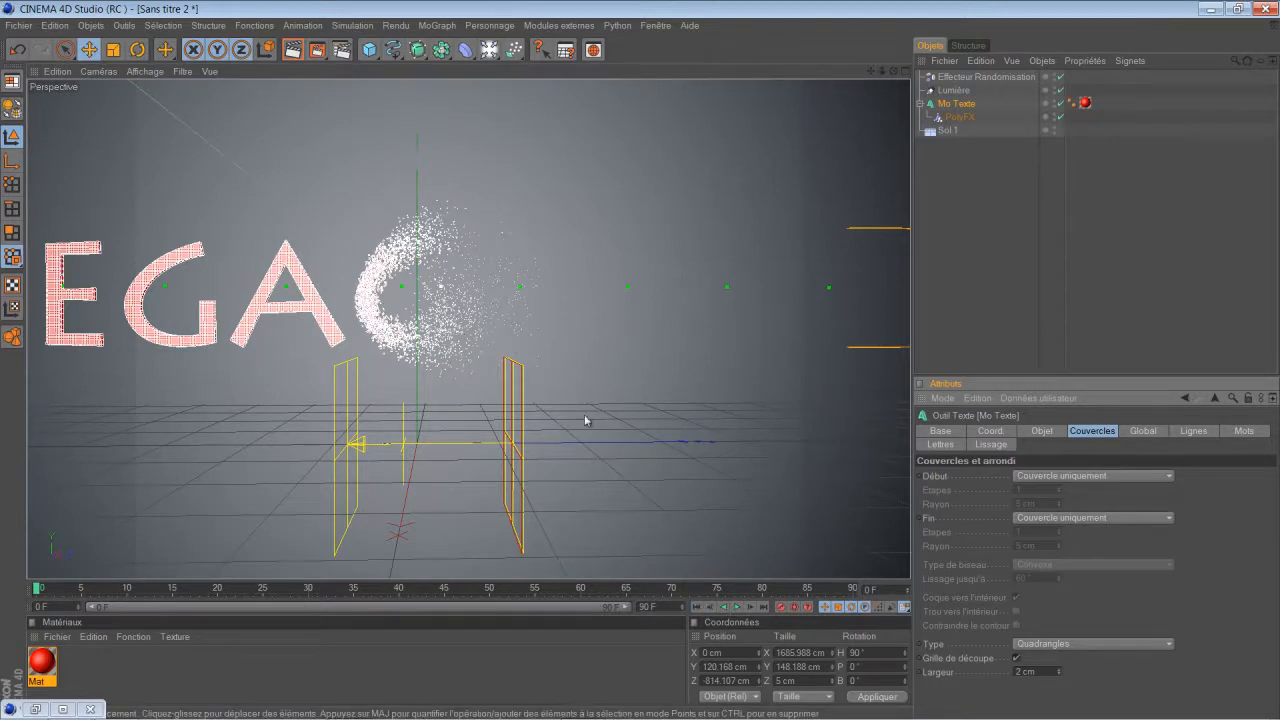
- Slide PolyFX back along the text to just before its first letter, about X -66 cm
{"action": "left_click", "coordinate": [960, 117]}
{"action": "left_click_drag", "start_coordinate": [580, 430], "coordinate": [639, 363]}
{"action": "scroll", "coordinate": [577, 427], "scroll_direction": "down", "scroll_amount": 6}
{"action": "scroll", "coordinate": [454, 412], "scroll_direction": "down", "scroll_amount": 3}
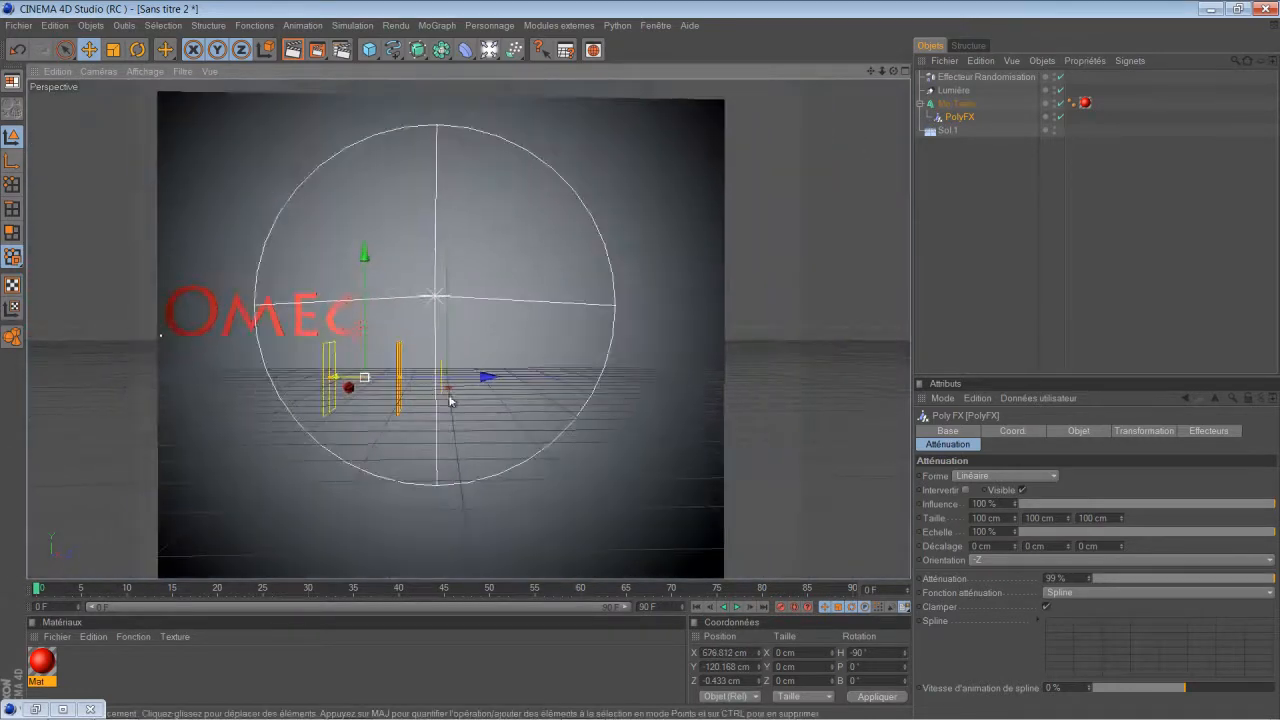
{"action": "left_click_drag", "start_coordinate": [488, 377], "coordinate": [653, 367]}
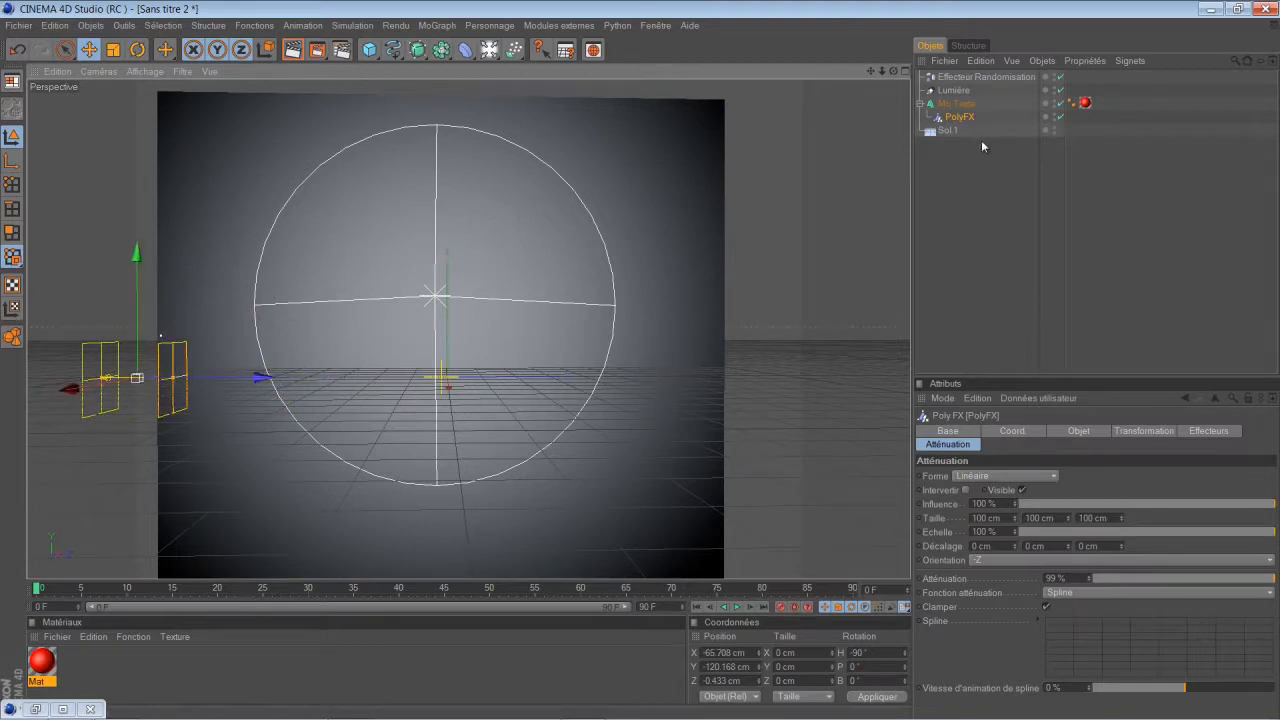
- Keyframe PolyFX before the text at frame 0 and past its end, about X 1876 cm, at frame 80
{"action": "left_click", "coordinate": [962, 117]}
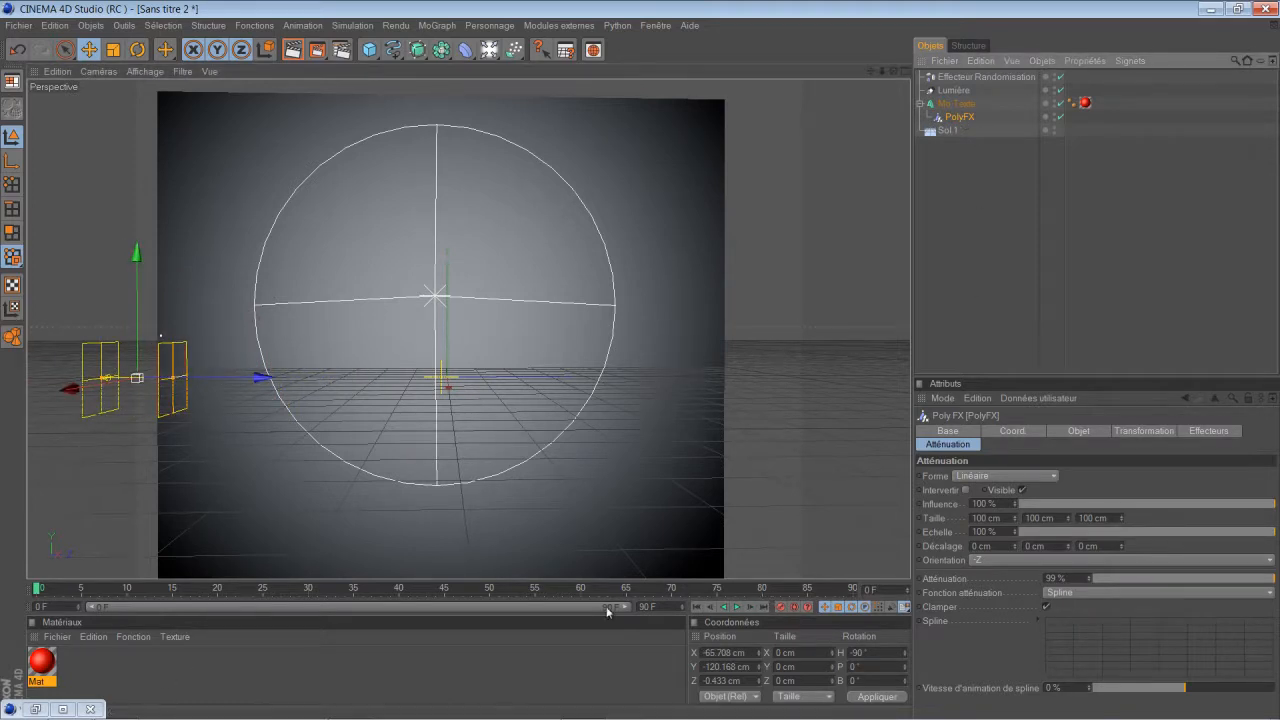
{"action": "mouse_move", "coordinate": [36, 587]}
{"action": "left_mouse_down"}
{"action": "mouse_move", "coordinate": [229, 610]}
{"action": "mouse_move", "coordinate": [449, 603]}
{"action": "mouse_move", "coordinate": [14, 596]}
{"action": "mouse_move", "coordinate": [26, 595]}
{"action": "left_mouse_up"}
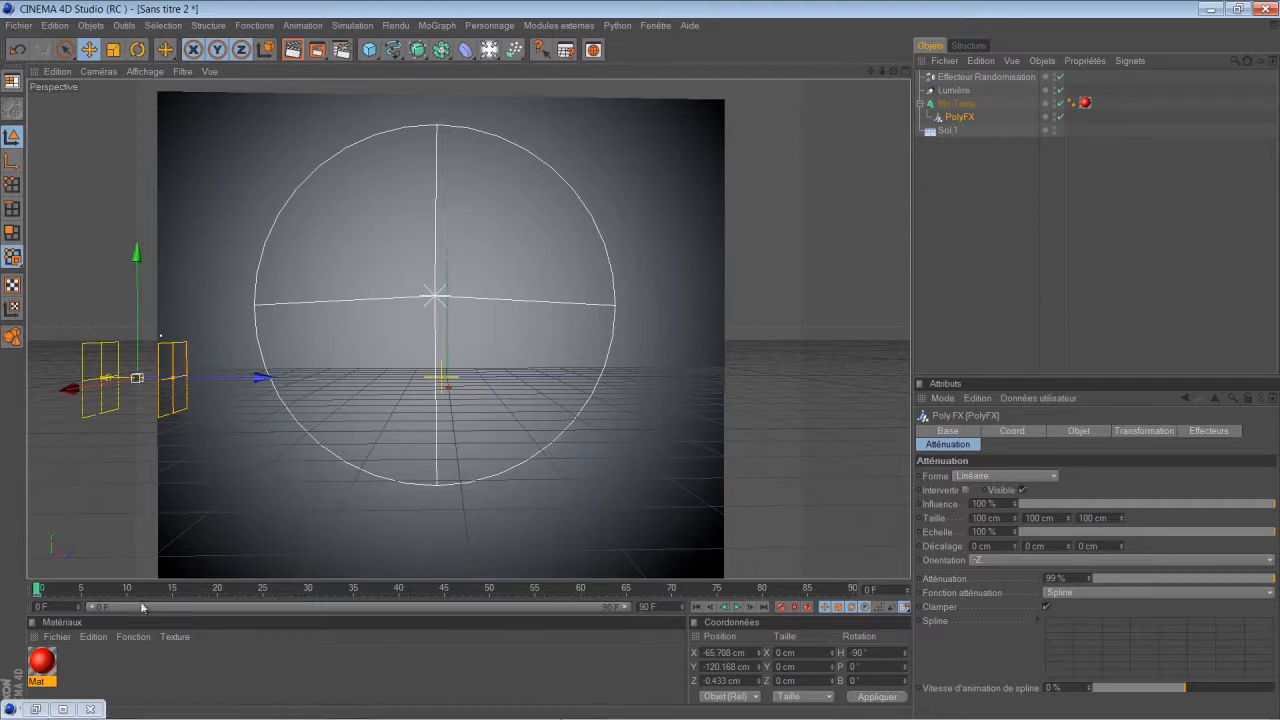
{"action": "left_click_drag", "start_coordinate": [38, 591], "coordinate": [766, 592]}
{"action": "left_click_drag", "start_coordinate": [258, 378], "coordinate": [641, 364]}
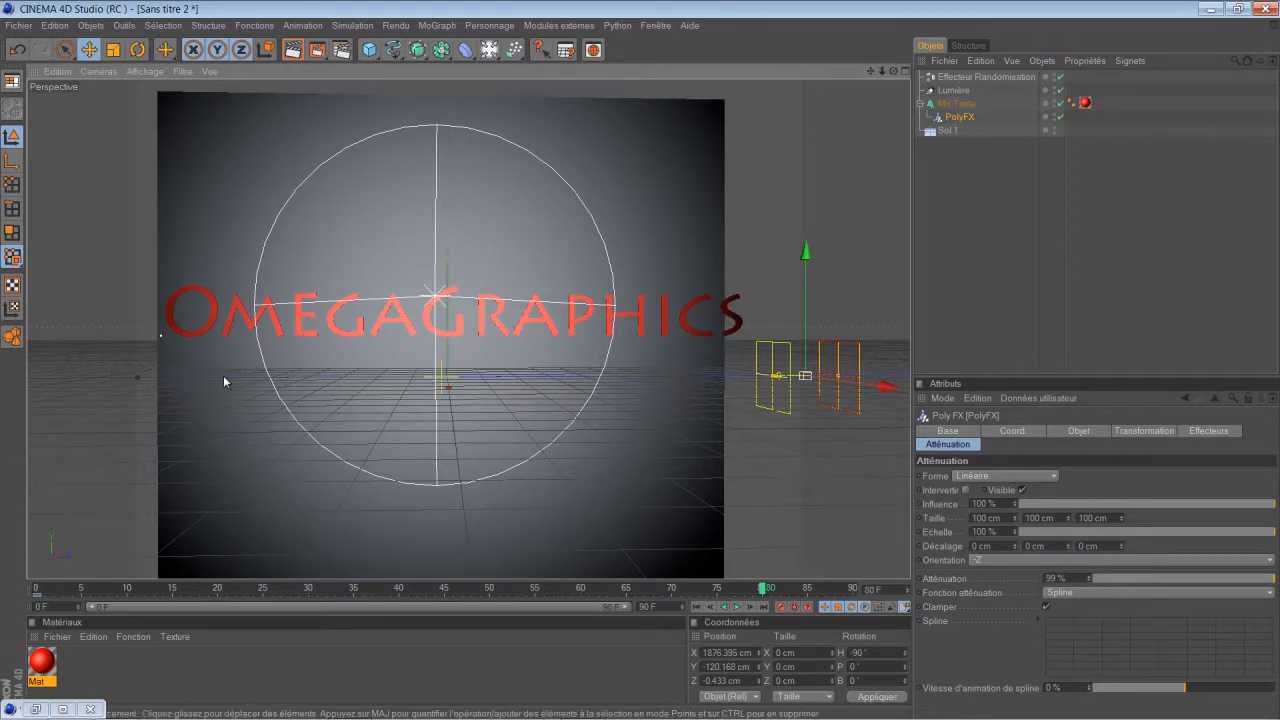
{"action": "left_click", "coordinate": [784, 608]}
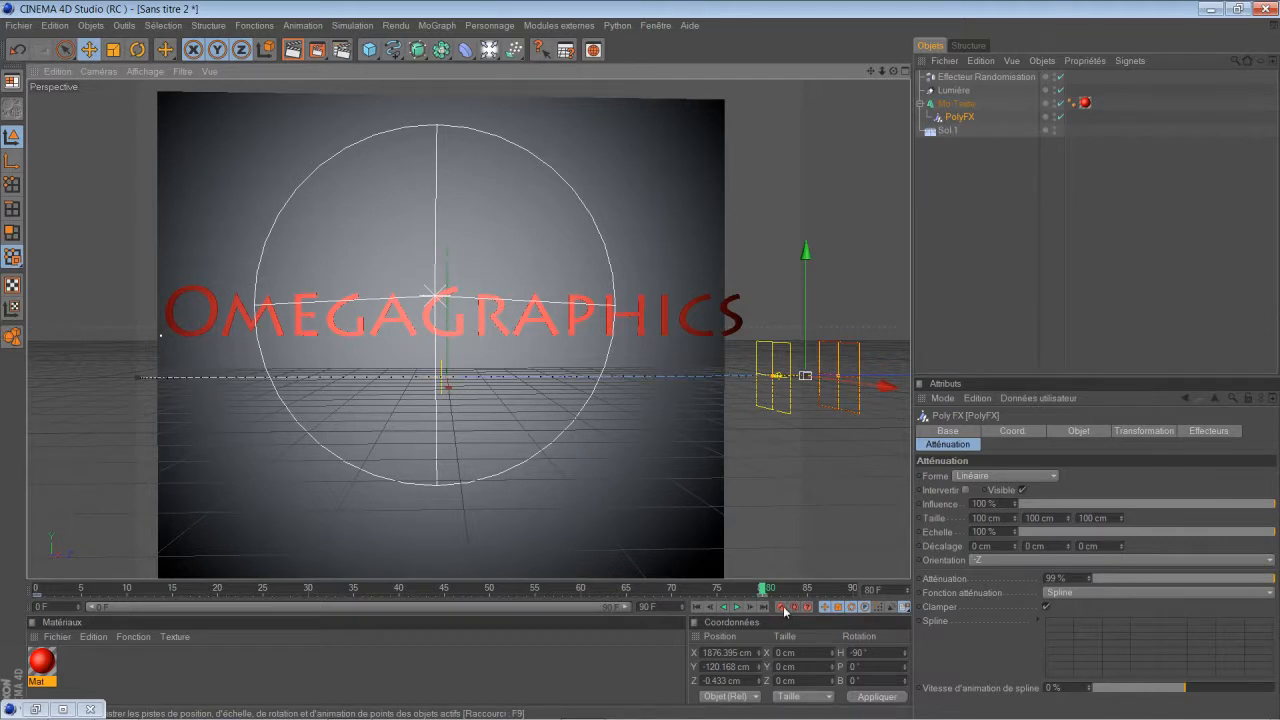
- Play the PolyFX animation from the start and return to frame 0
{"action": "left_click", "coordinate": [701, 608]}
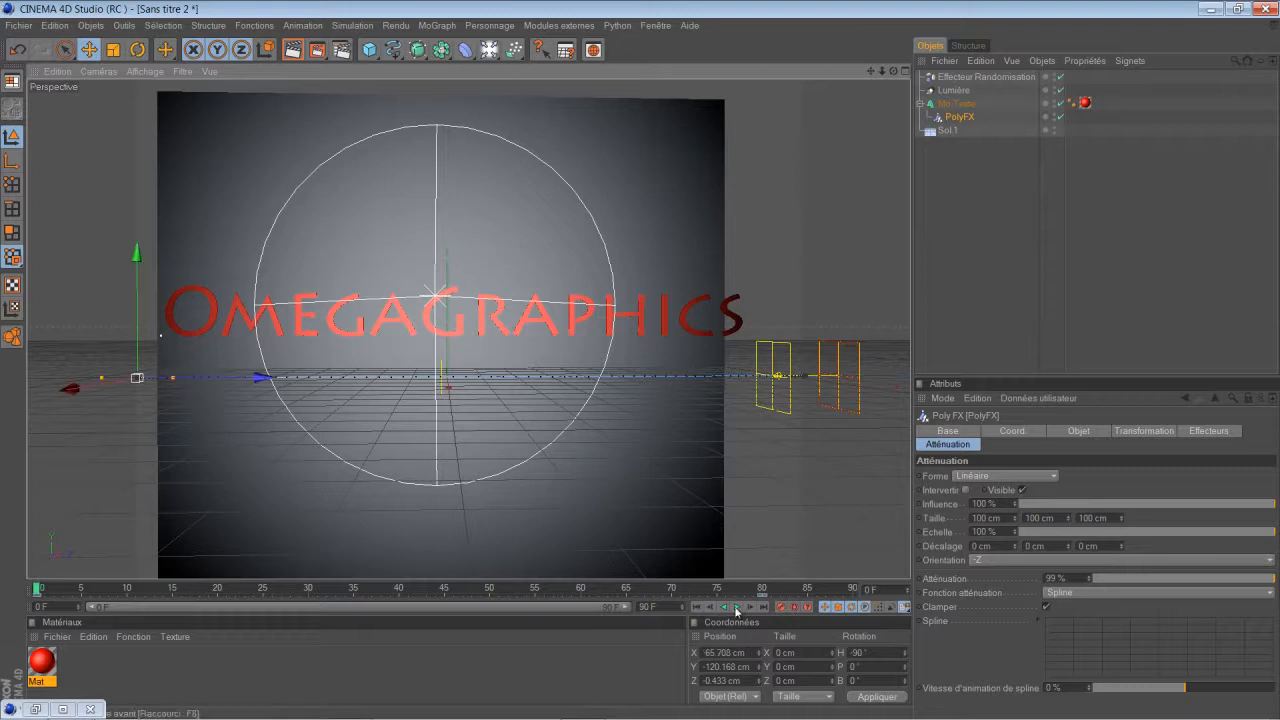
{"action": "left_click", "coordinate": [738, 608]}
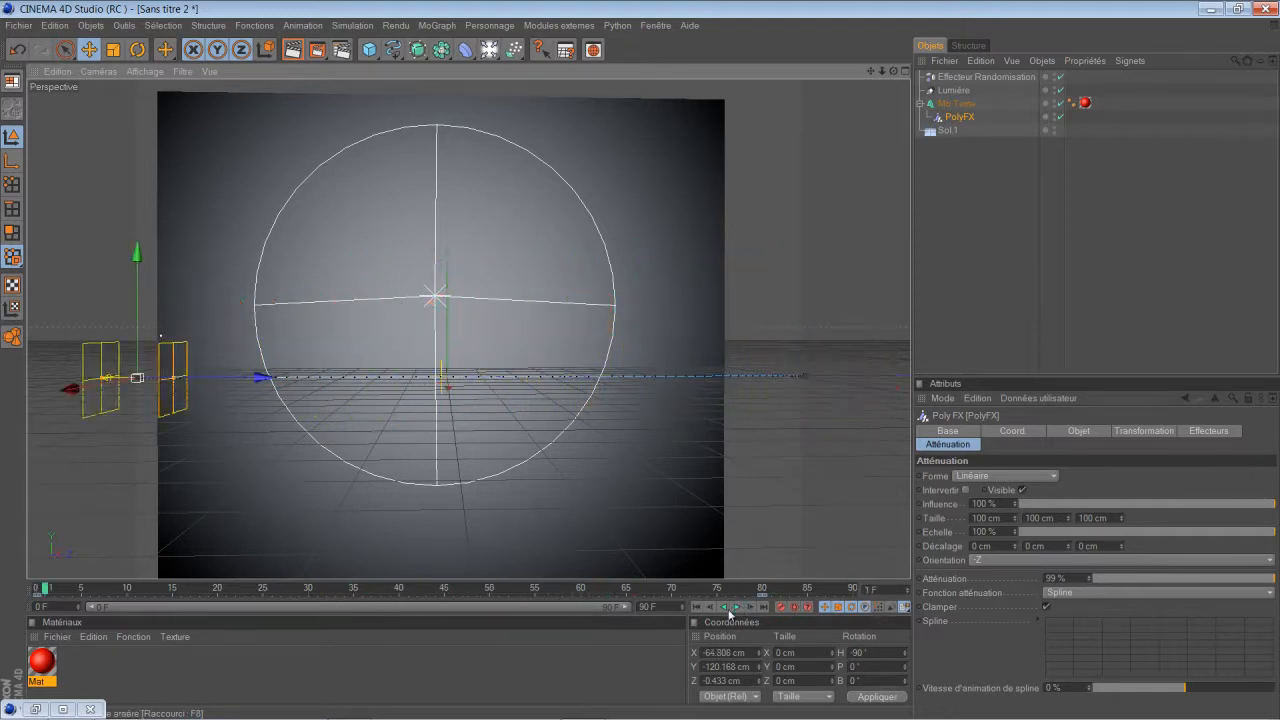
{"action": "left_click", "coordinate": [700, 607]}
- Look through the categories of the general preferences, including timeline, memory, view and interface, and close them
{"action": "left_click", "coordinate": [55, 26]}
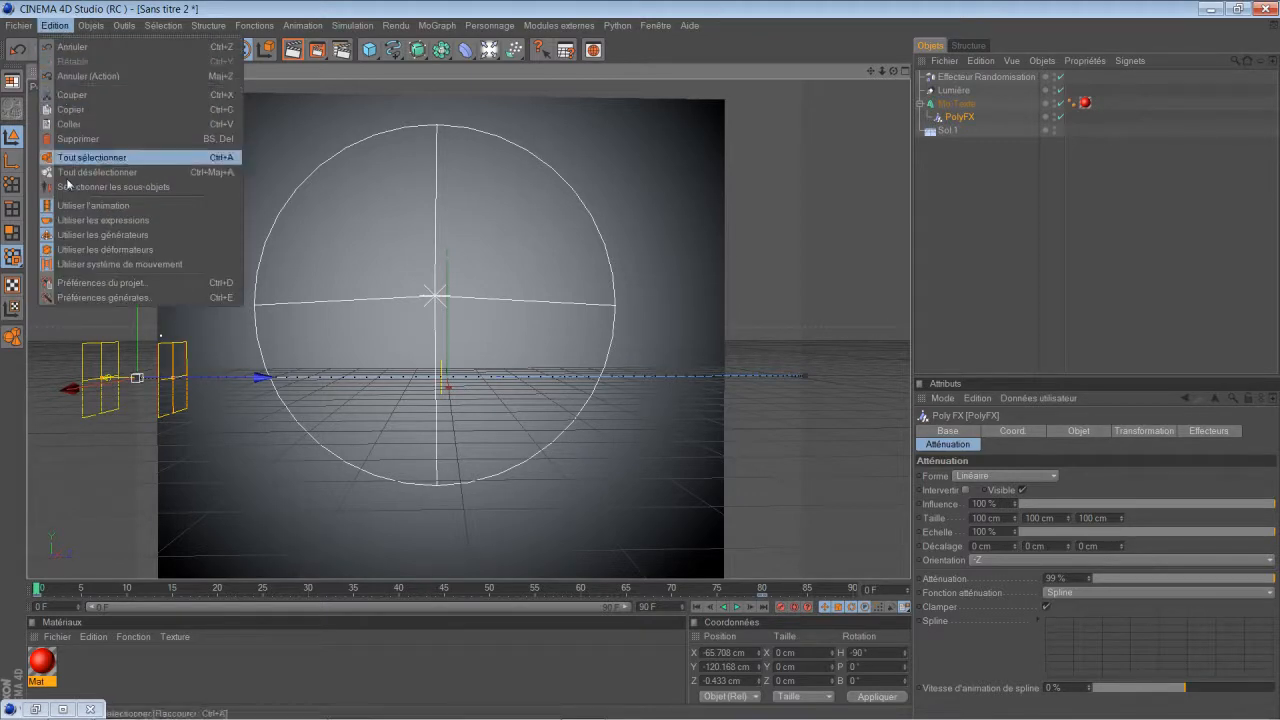
{"action": "left_click", "coordinate": [123, 297]}
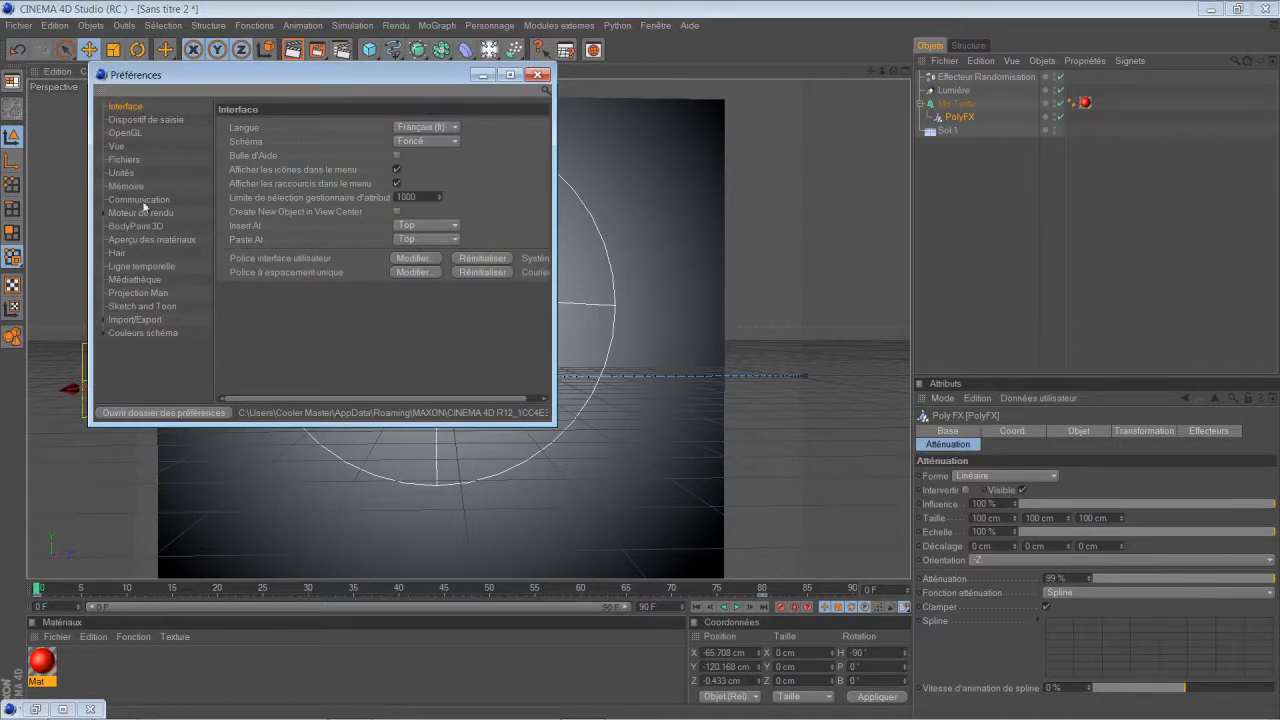
{"action": "left_click", "coordinate": [157, 267]}
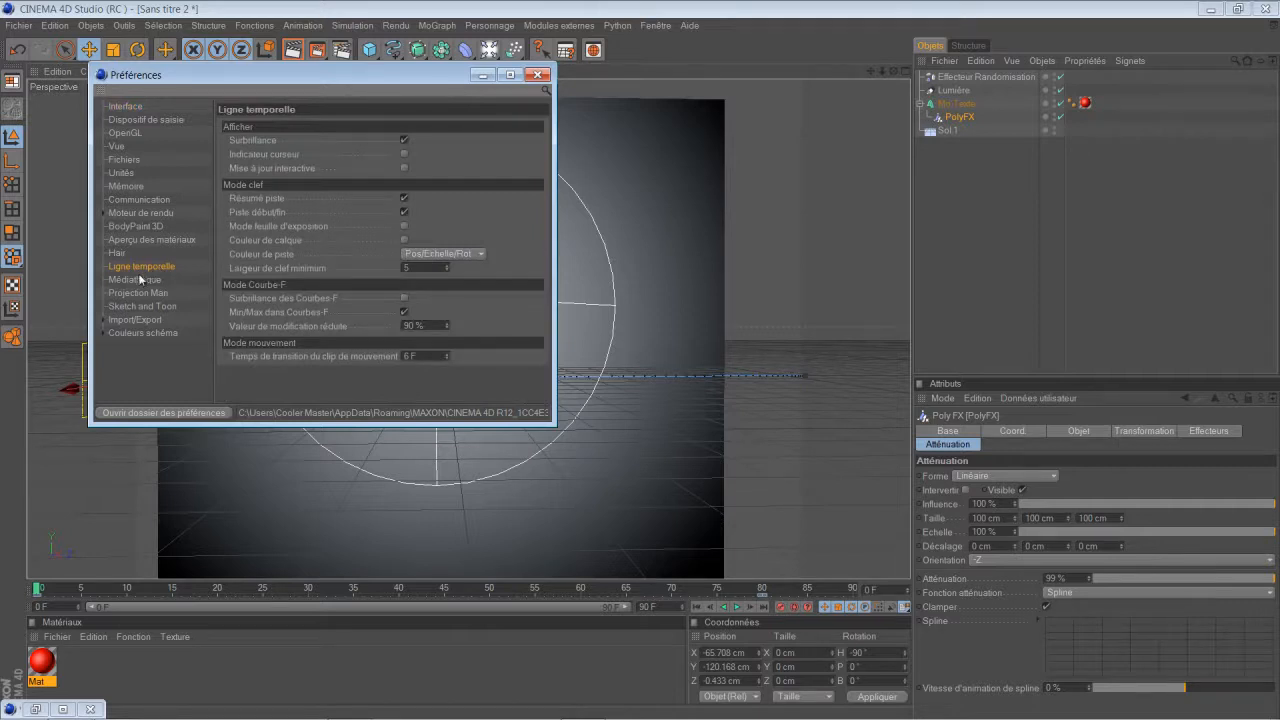
{"action": "left_click", "coordinate": [133, 282]}
{"action": "left_click", "coordinate": [142, 294]}
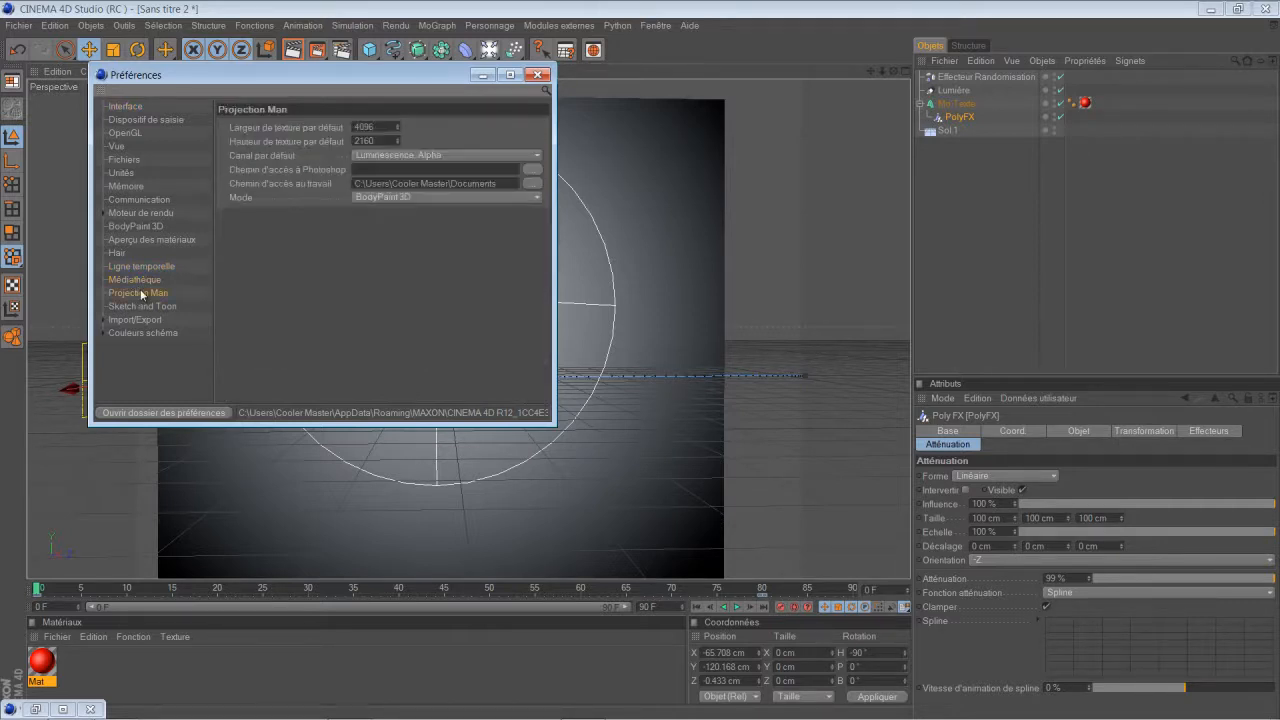
{"action": "left_click", "coordinate": [145, 281]}
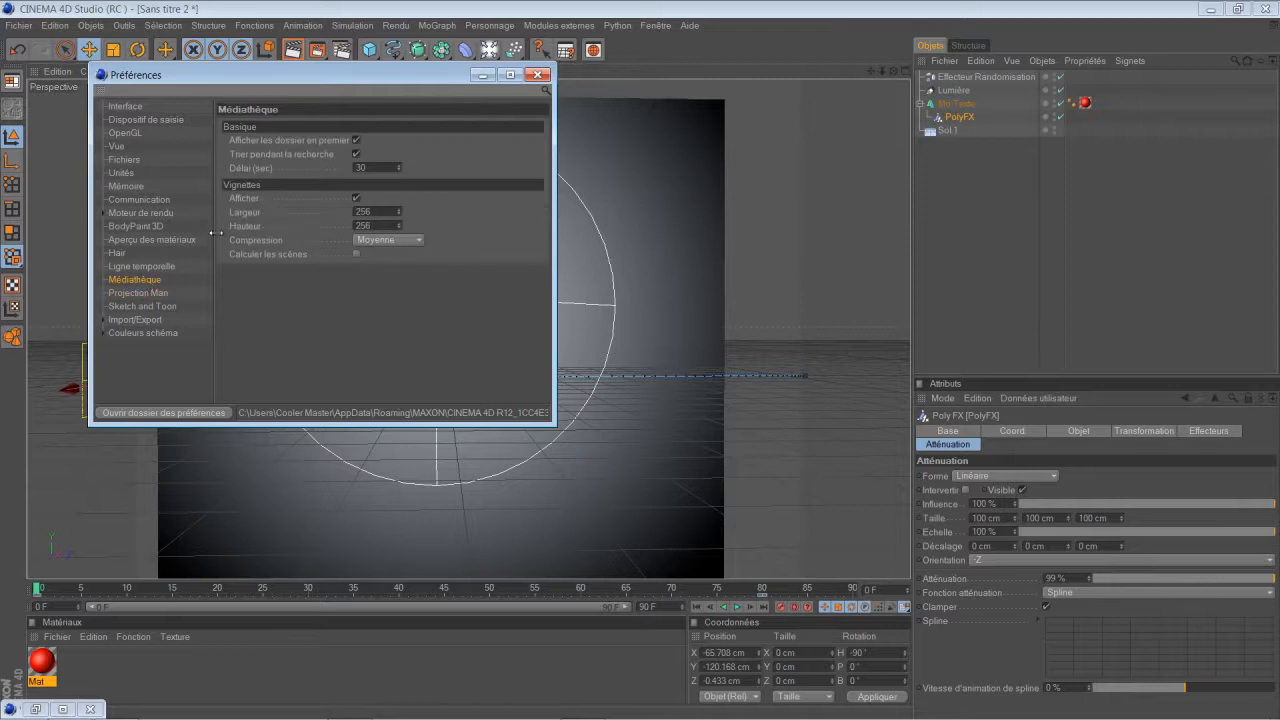
{"action": "left_click", "coordinate": [150, 294]}
{"action": "left_click", "coordinate": [165, 308]}
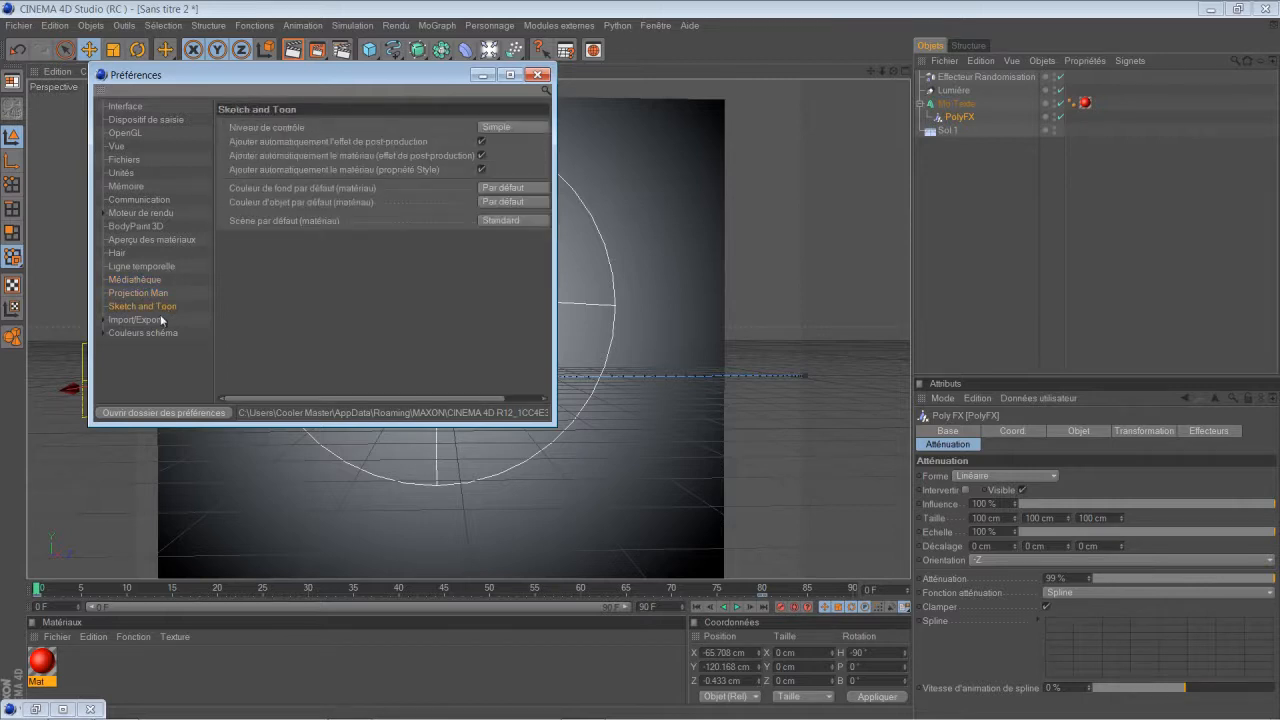
{"action": "left_click", "coordinate": [150, 321]}
{"action": "left_click", "coordinate": [143, 266]}
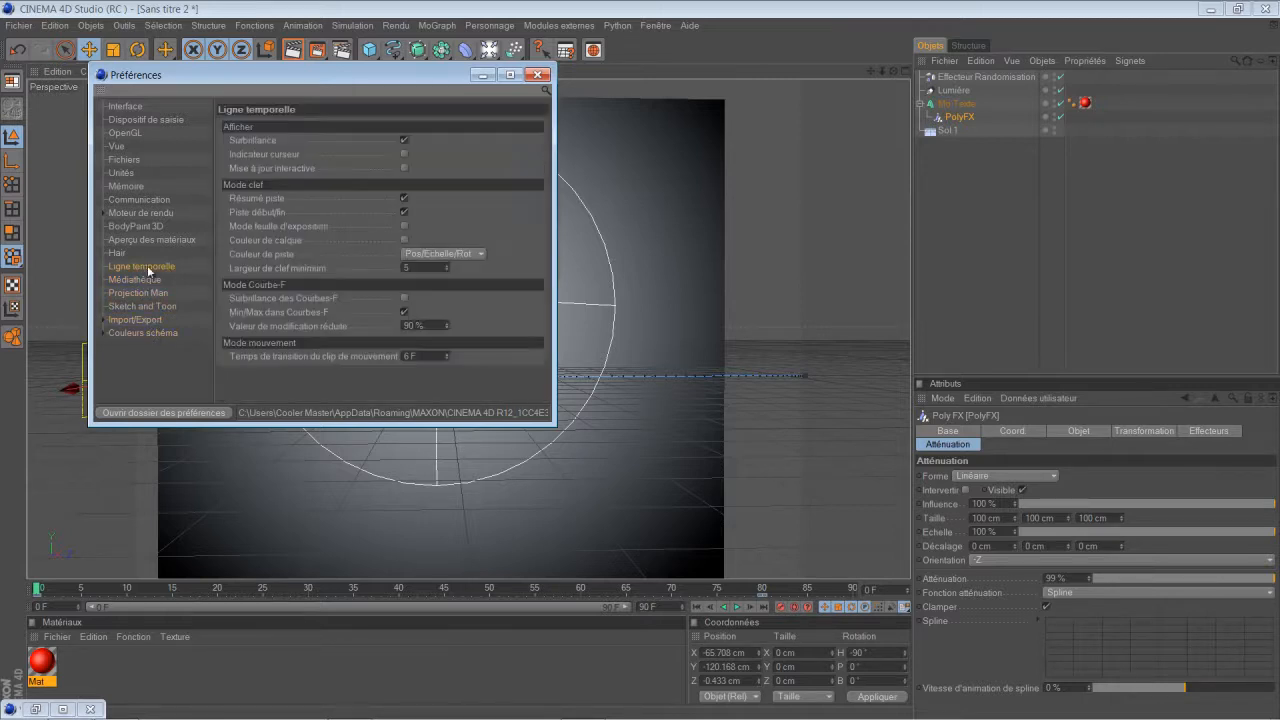
{"action": "left_click", "coordinate": [140, 253]}
{"action": "left_click", "coordinate": [140, 240]}
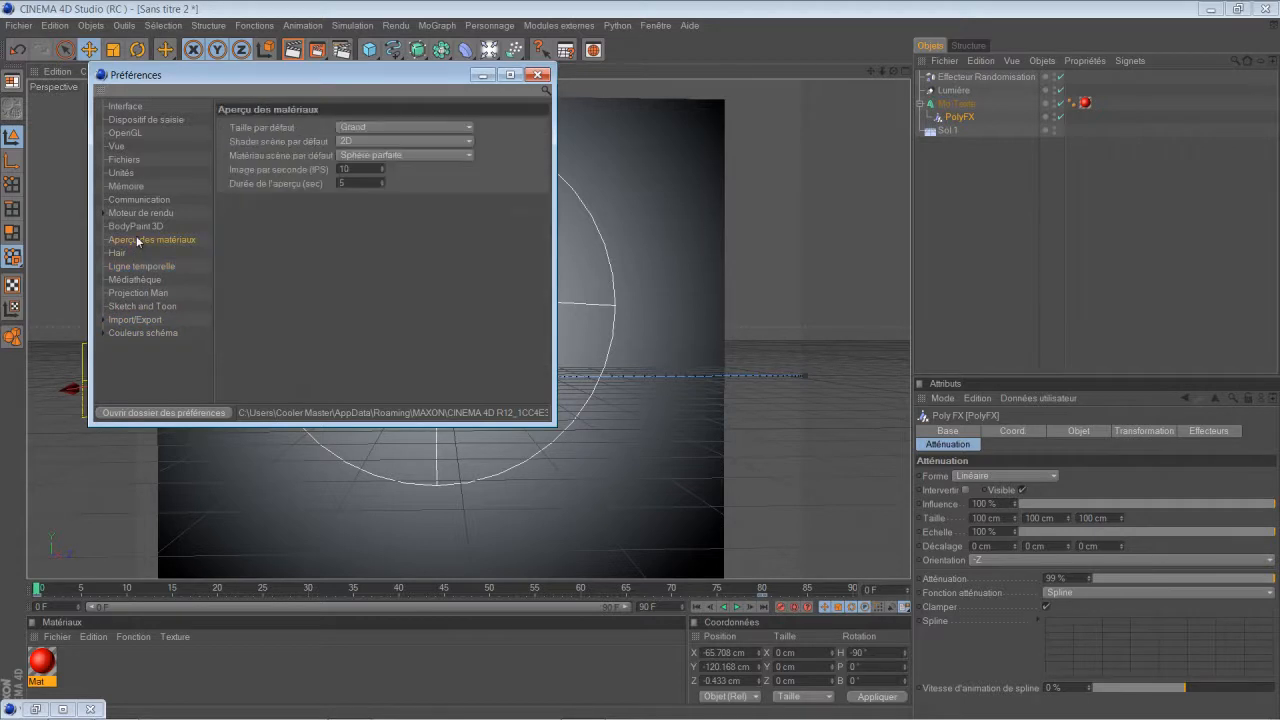
{"action": "left_click", "coordinate": [138, 226]}
{"action": "left_click", "coordinate": [137, 213]}
{"action": "left_click", "coordinate": [139, 200]}
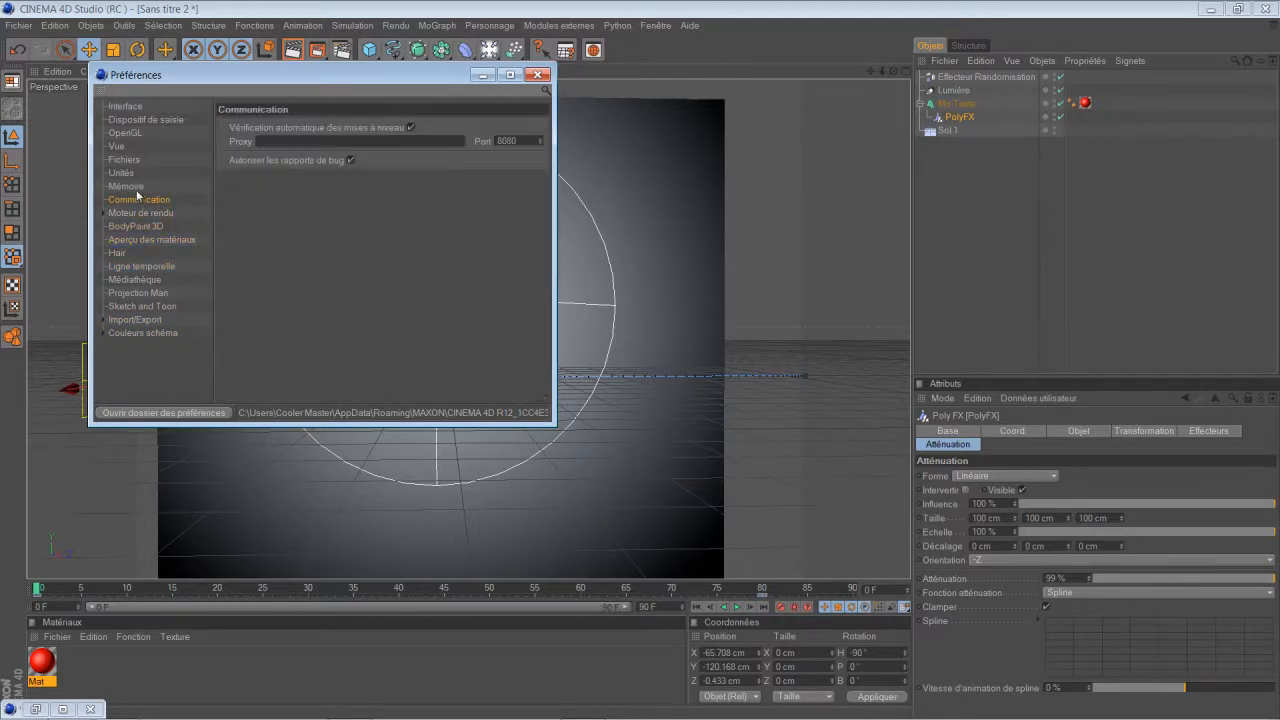
{"action": "left_click", "coordinate": [132, 187]}
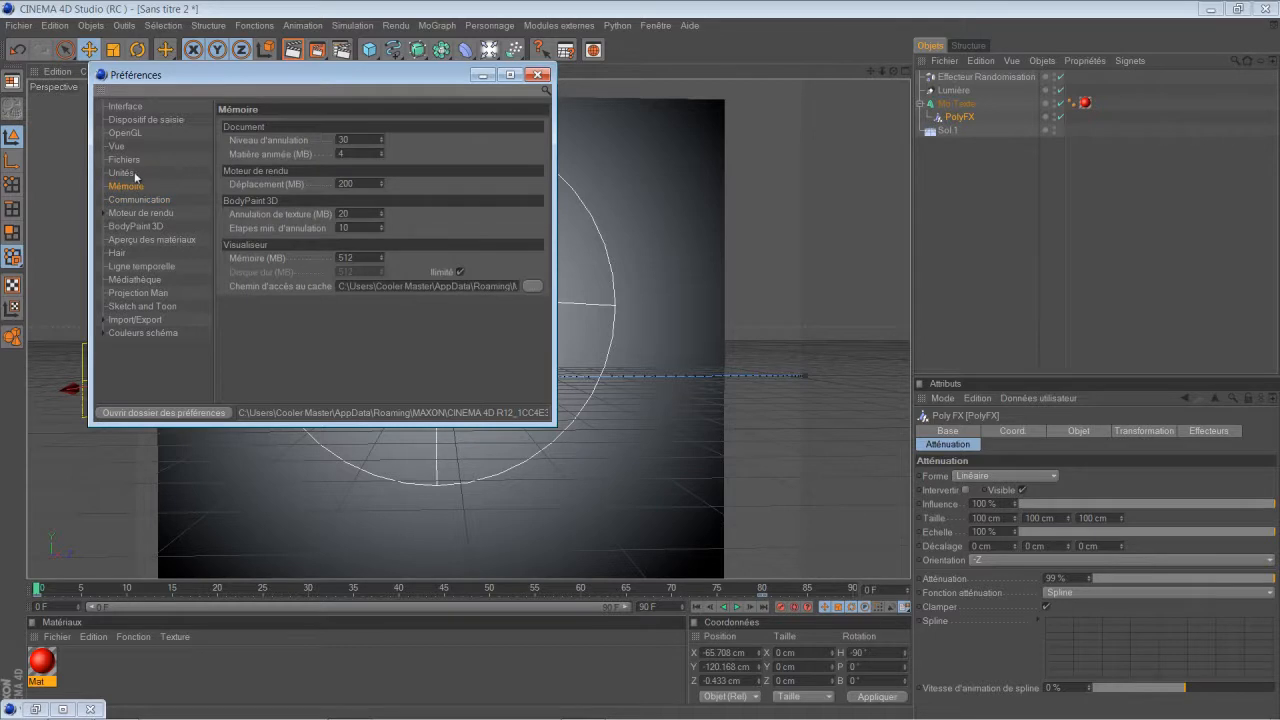
{"action": "left_click", "coordinate": [135, 174]}
{"action": "left_click", "coordinate": [133, 160]}
{"action": "left_click", "coordinate": [129, 149]}
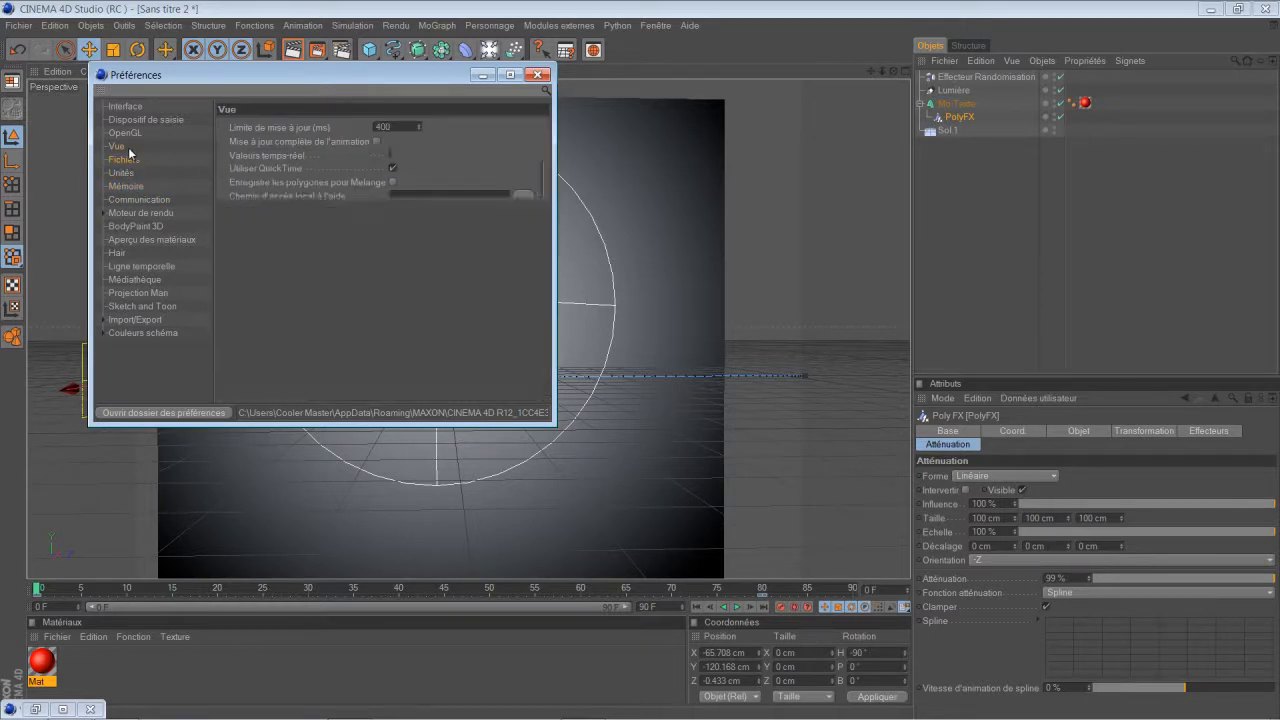
{"action": "left_click", "coordinate": [133, 134]}
{"action": "left_click", "coordinate": [131, 121]}
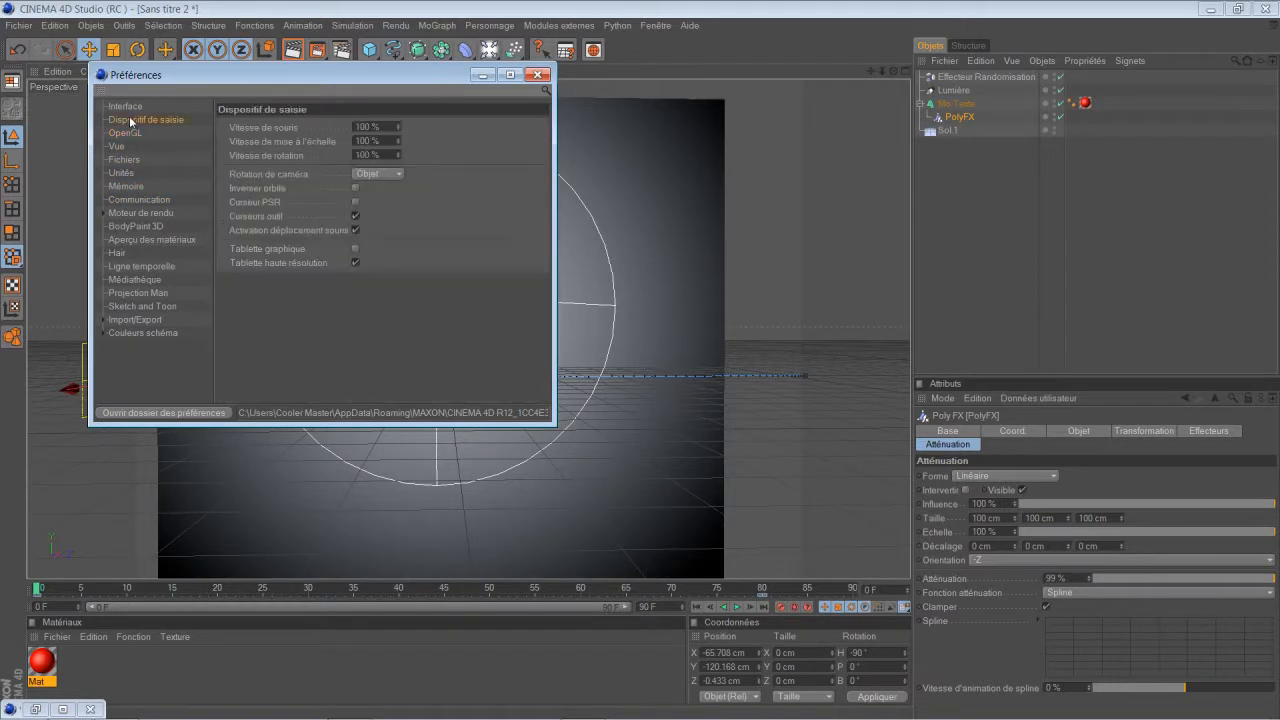
{"action": "left_click", "coordinate": [128, 106]}
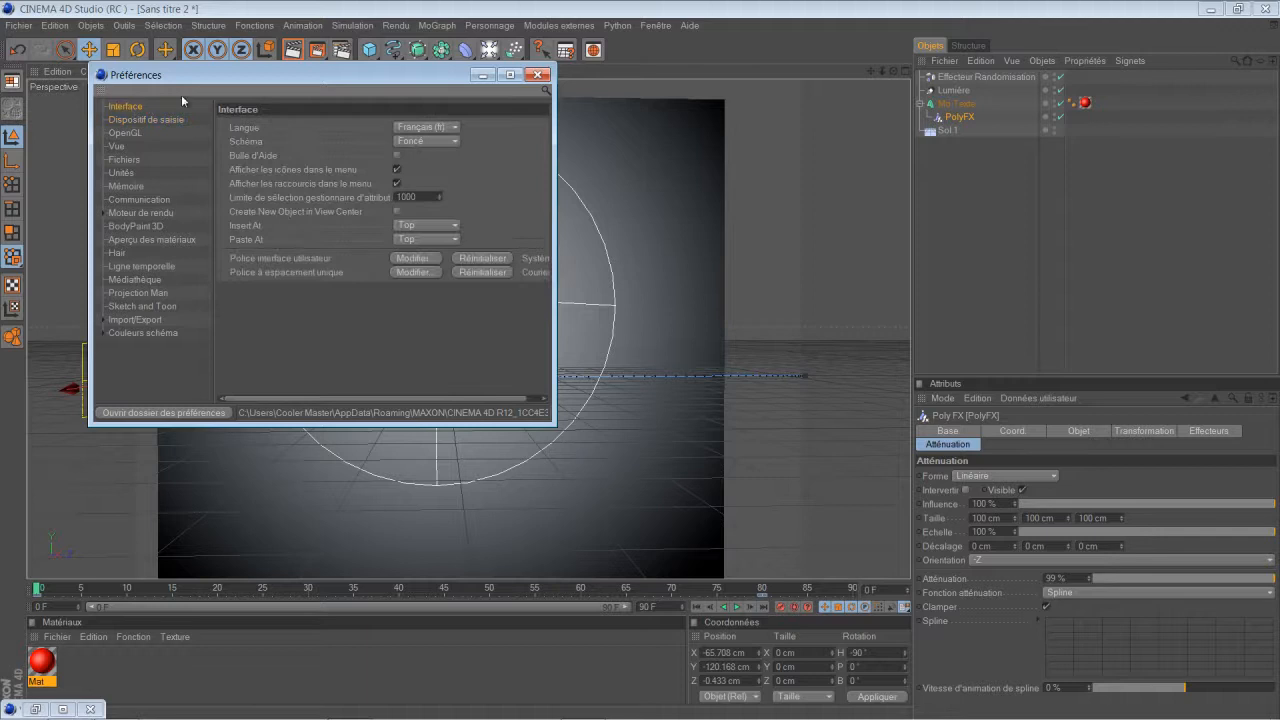
{"action": "left_click", "coordinate": [538, 75]}
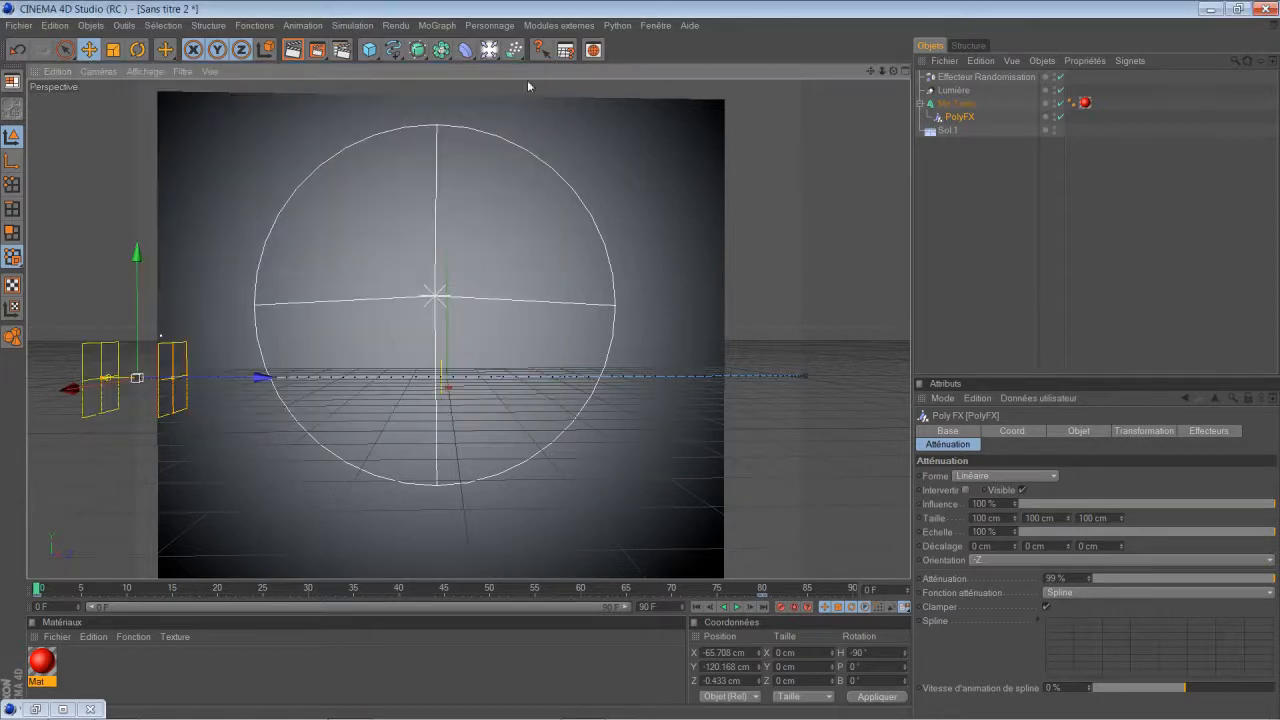
- Look through the project's dynamics settings, covering the general, cache, expert and visualisation categories
{"action": "left_click", "coordinate": [62, 25]}
{"action": "left_click", "coordinate": [100, 283]}
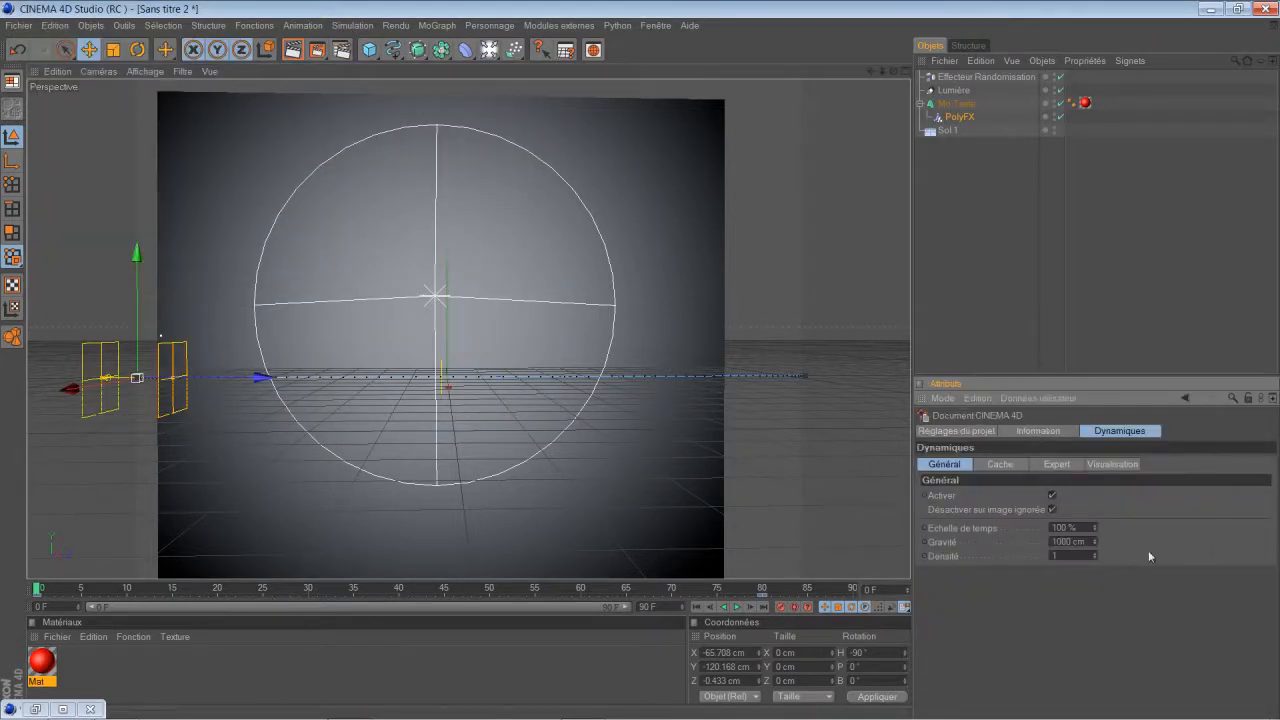
{"action": "left_click", "coordinate": [997, 465]}
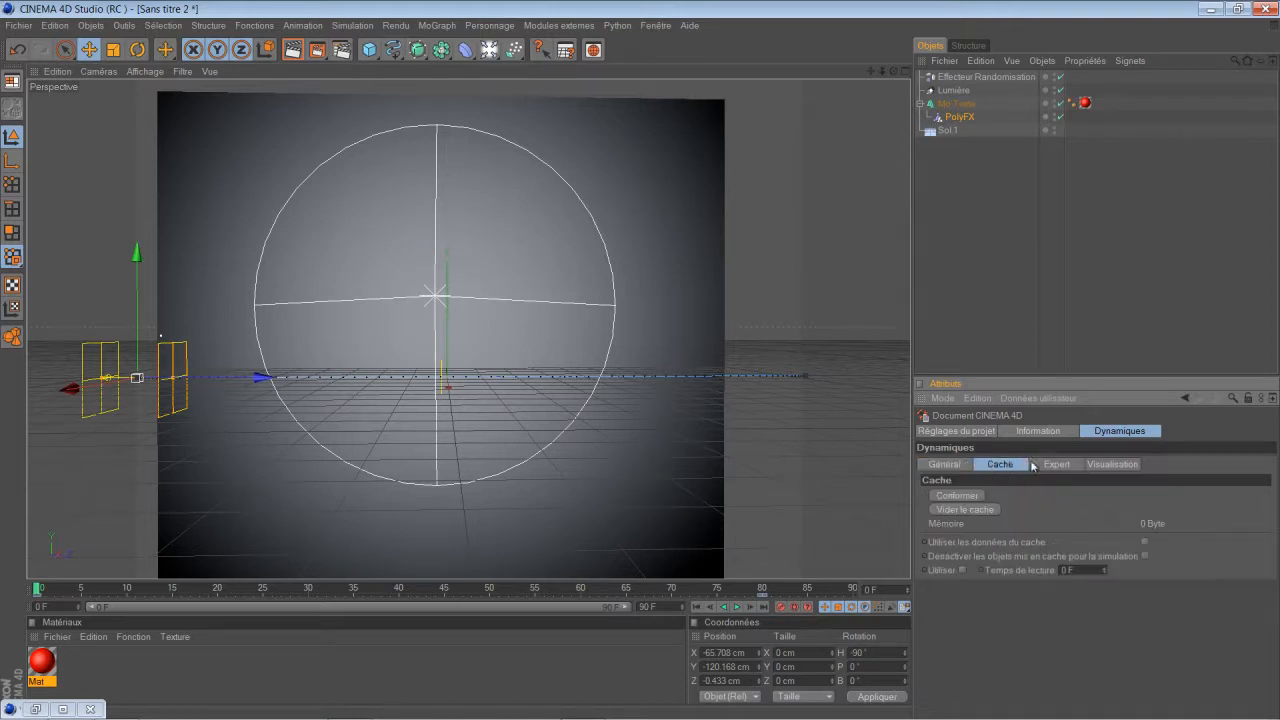
{"action": "left_click", "coordinate": [1057, 464]}
{"action": "left_click", "coordinate": [1118, 464]}
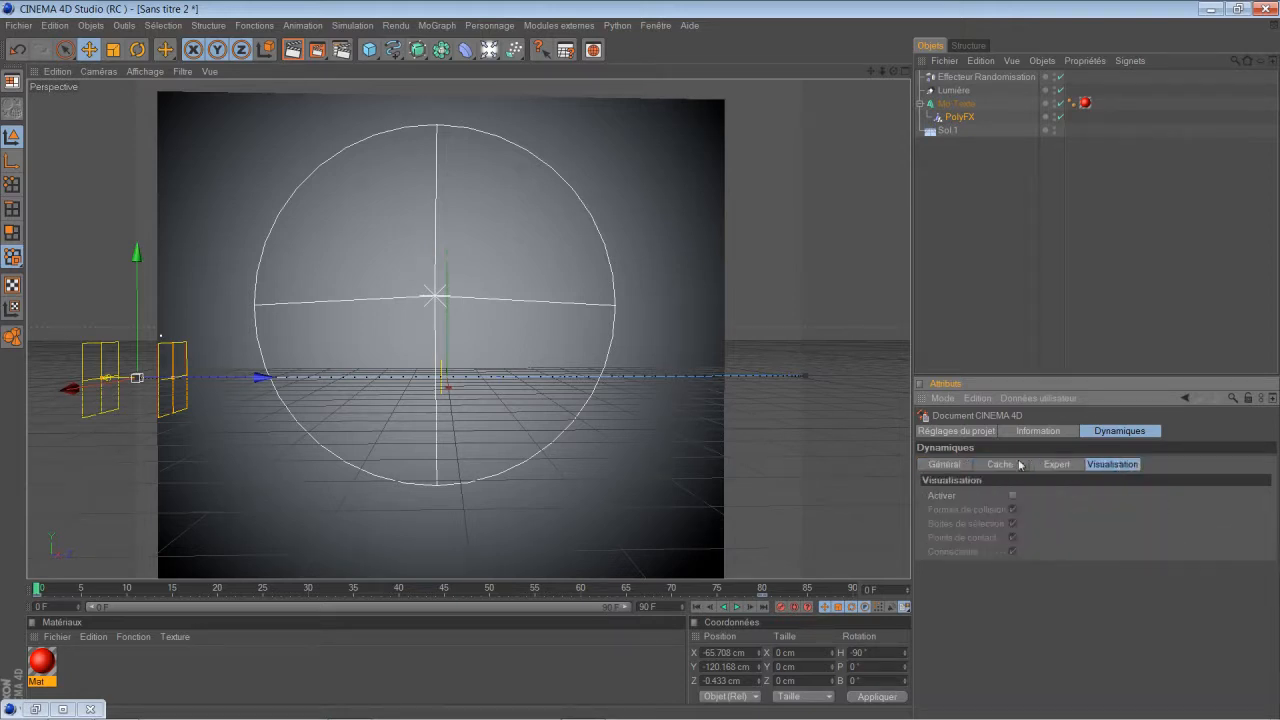
{"action": "left_click", "coordinate": [960, 465]}
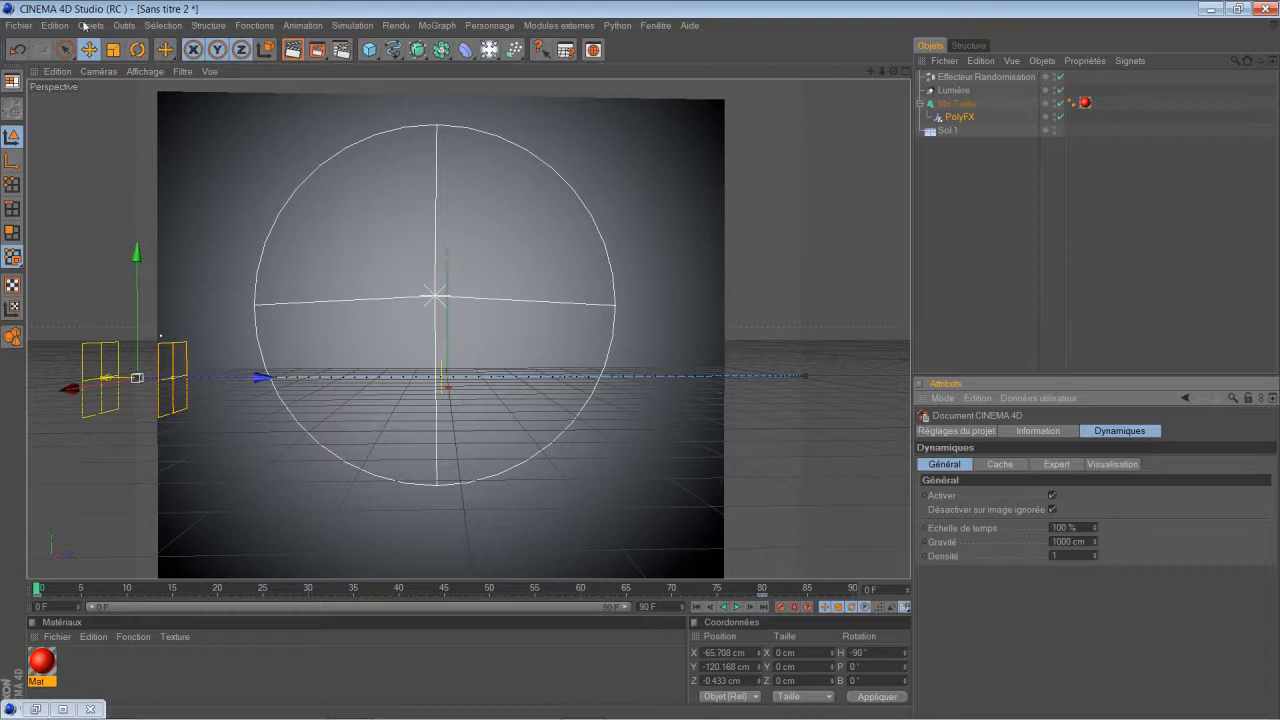
- Play the text assembly animation again, stop it and go back to frame 0
{"action": "left_click", "coordinate": [738, 607]}
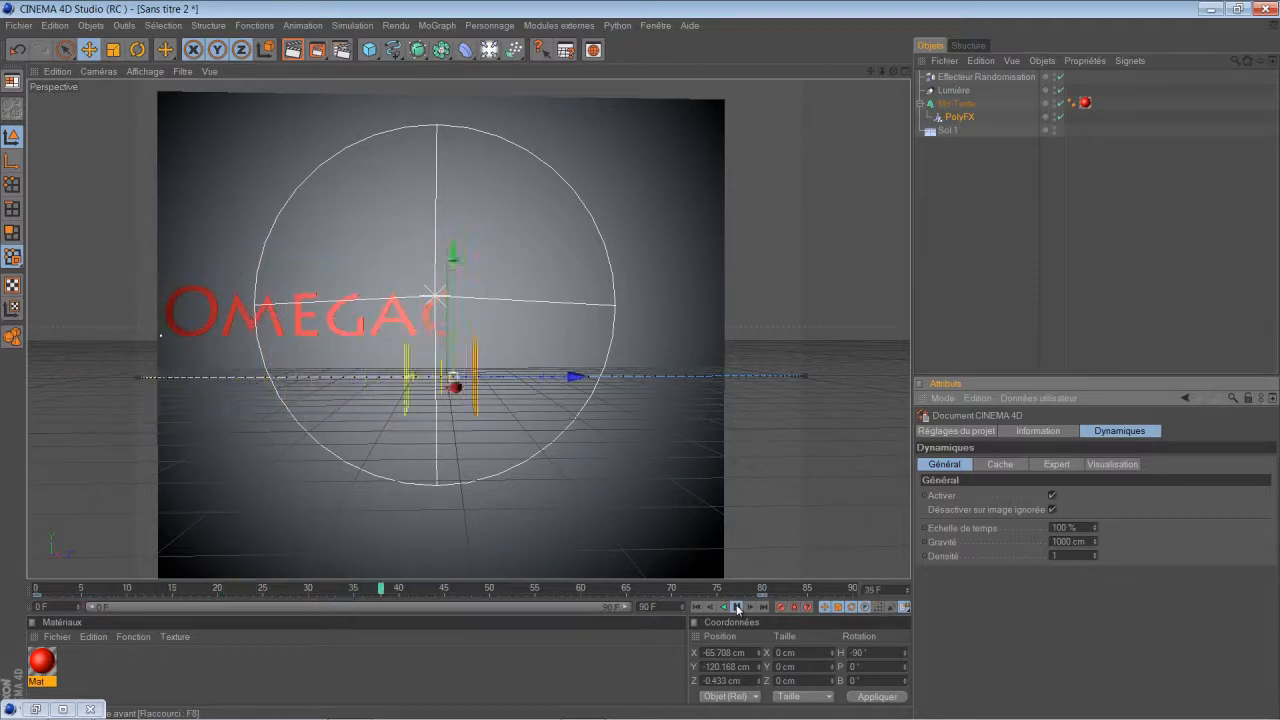
{"action": "left_click", "coordinate": [736, 606]}
{"action": "left_click", "coordinate": [697, 606]}
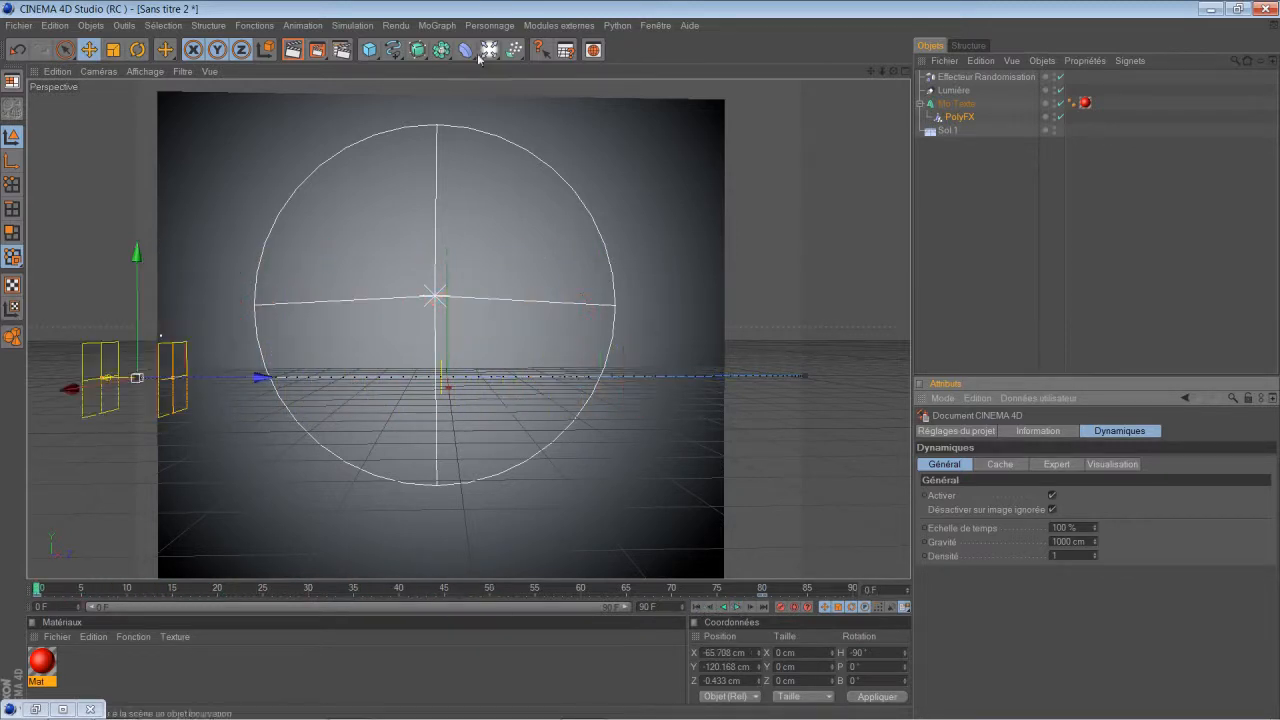
{"action": "left_click", "coordinate": [488, 26]}
{"action": "mouse_move", "coordinate": [447, 30]}
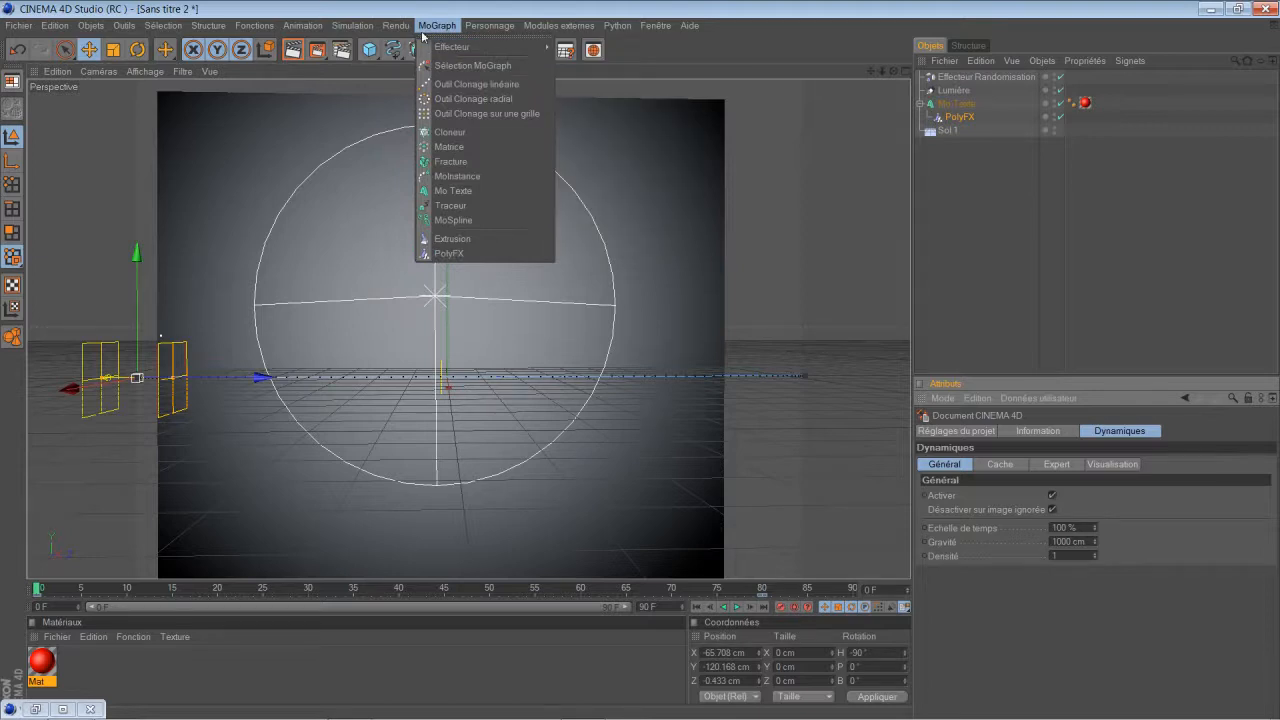
{"action": "left_click", "coordinate": [338, 6]}
- Add the Global Illumination effect to the render settings and toggle automatic saving of its irradiance cache file
{"action": "left_click", "coordinate": [341, 48]}
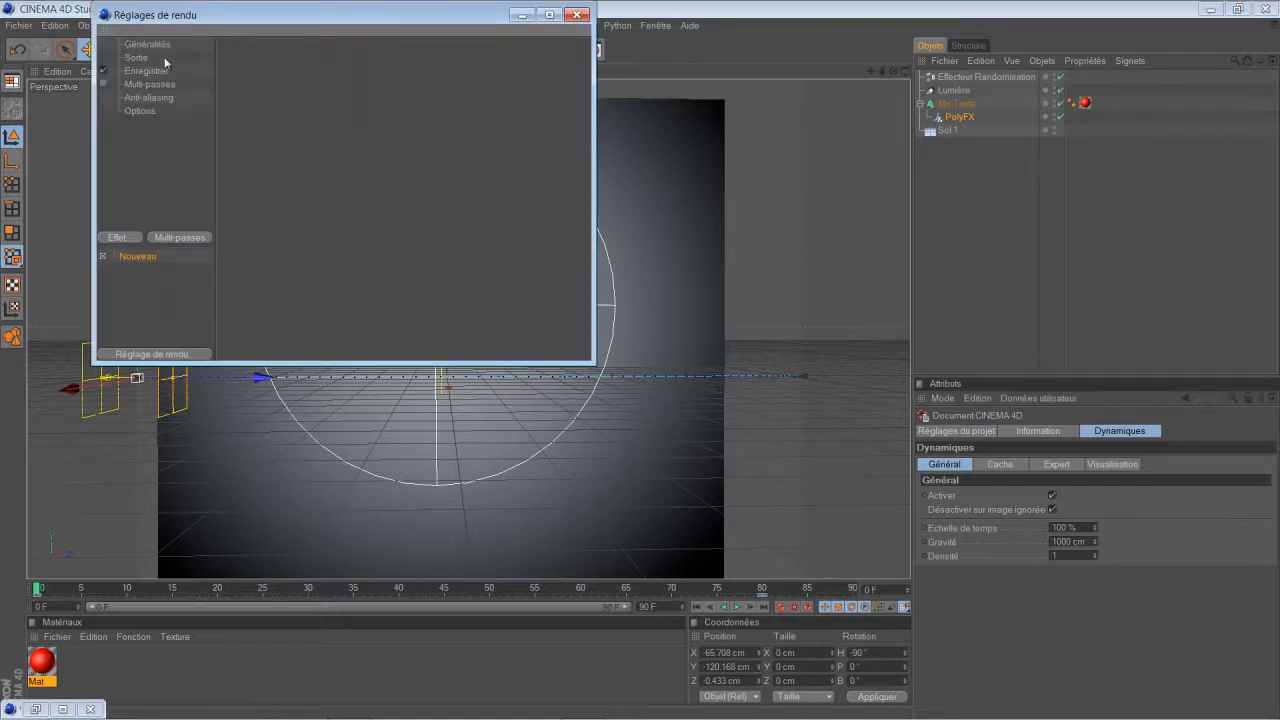
{"action": "left_click", "coordinate": [136, 238]}
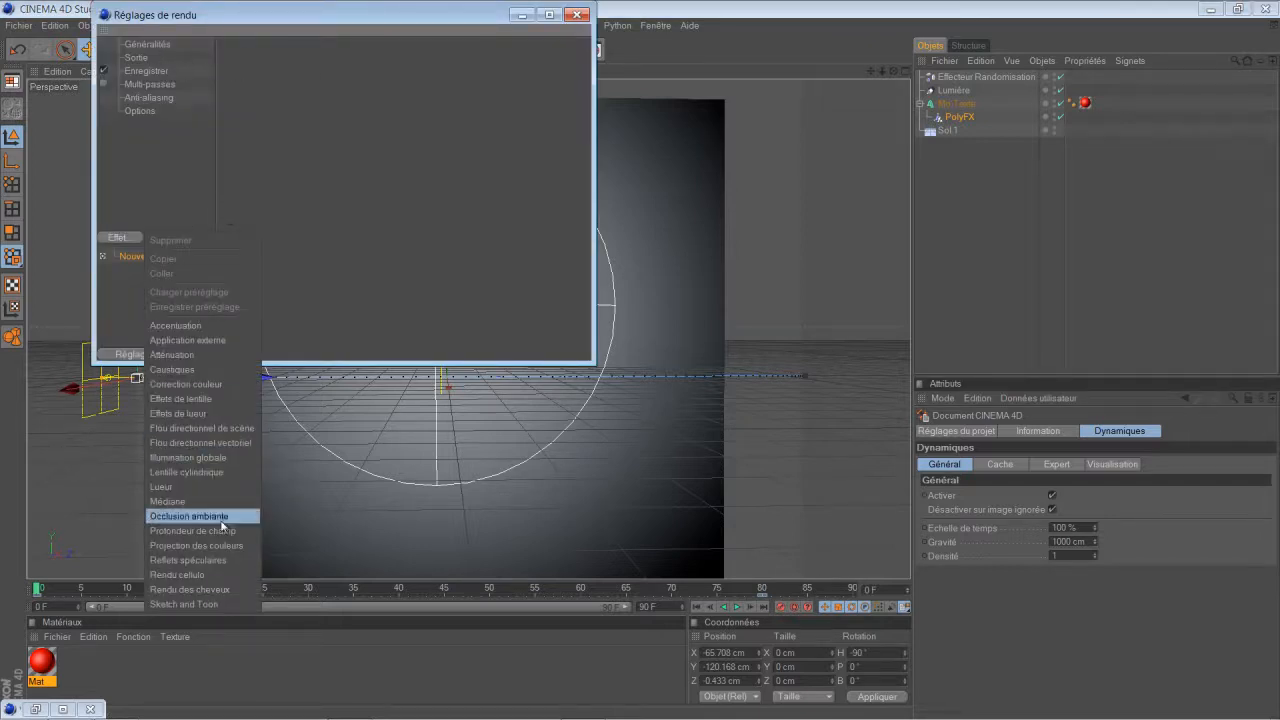
{"action": "left_click", "coordinate": [188, 457]}
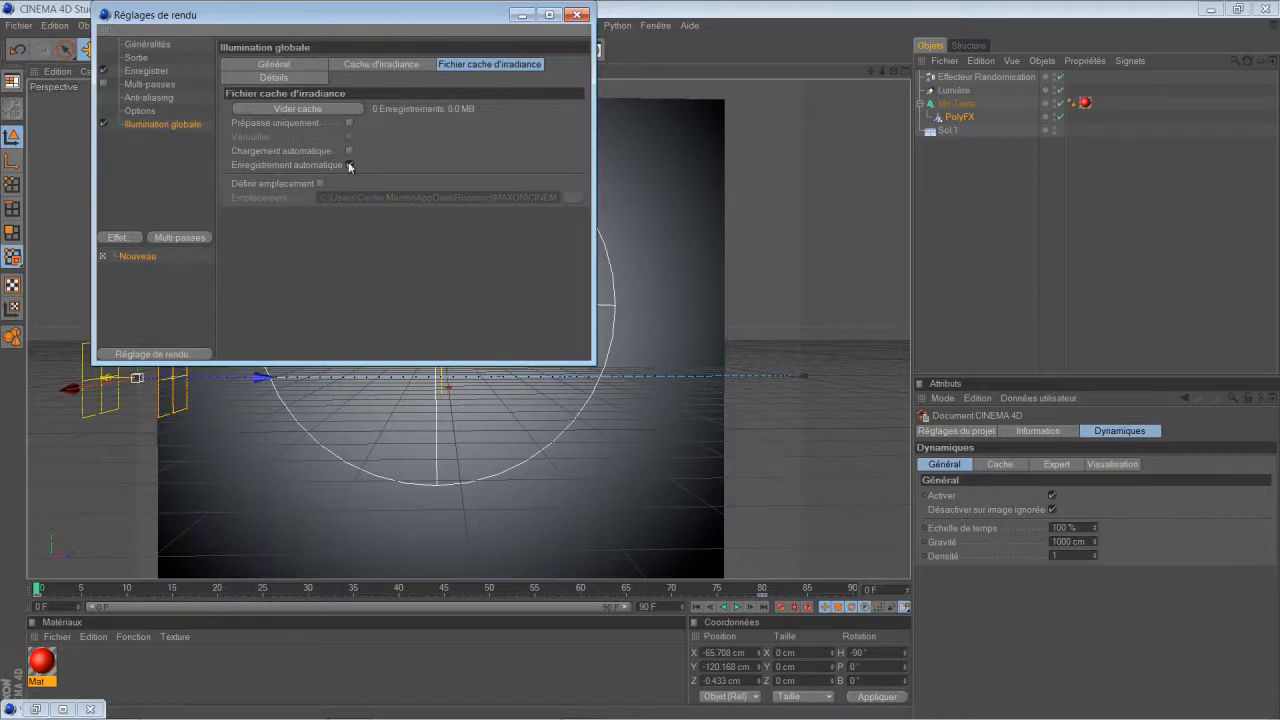
{"action": "left_click", "coordinate": [577, 14]}
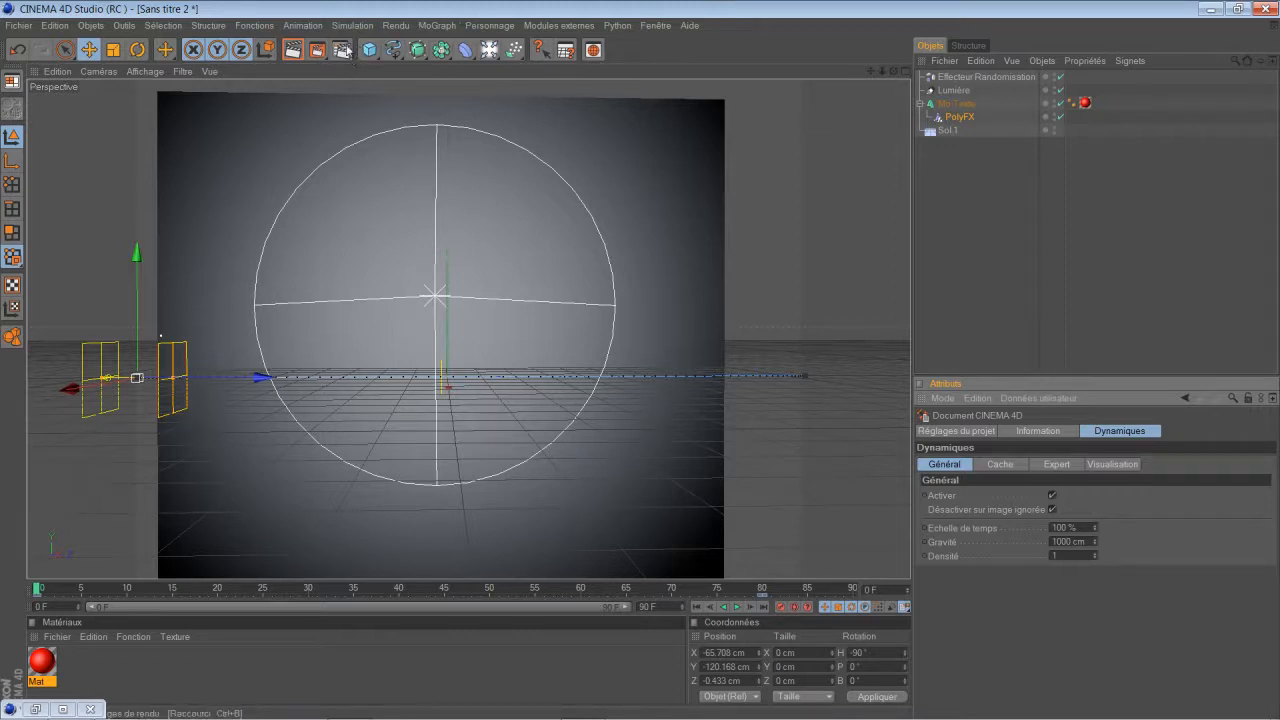
- Set the render output to the HDV/HDTV 720 29.97 film/video preset and include all frames
{"action": "left_click", "coordinate": [342, 51]}
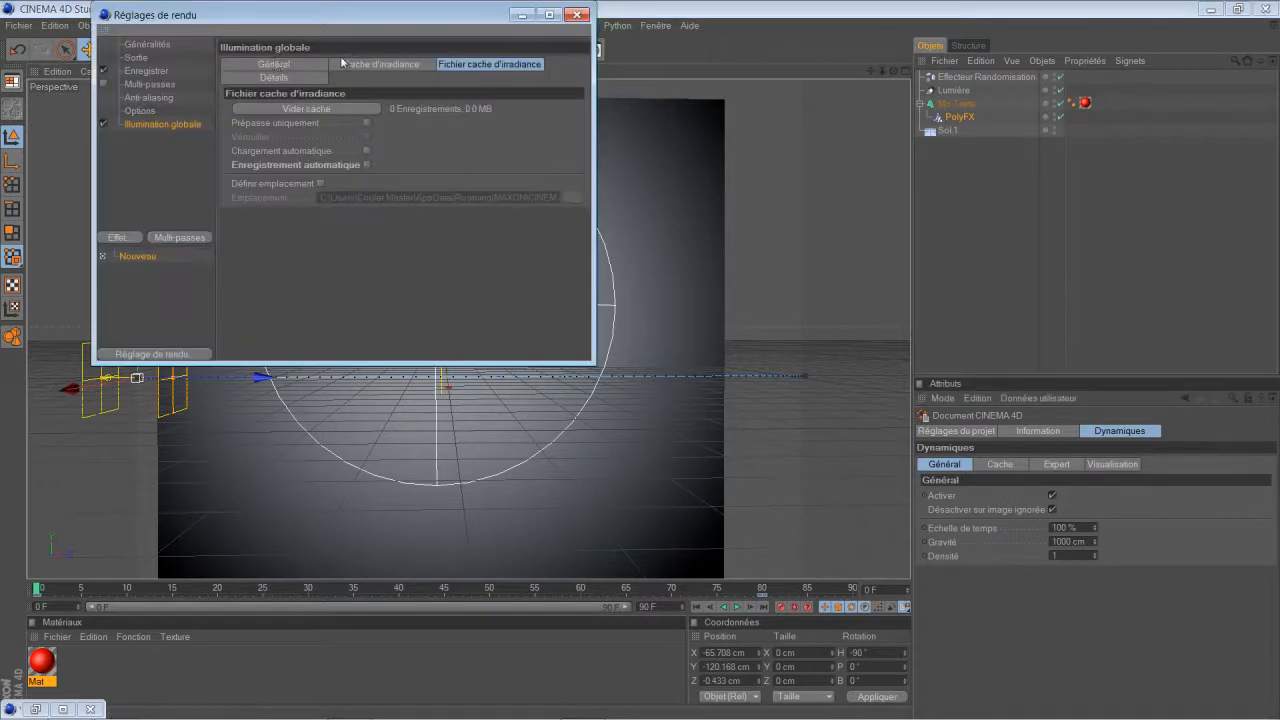
{"action": "left_click", "coordinate": [134, 57]}
{"action": "left_click", "coordinate": [233, 62]}
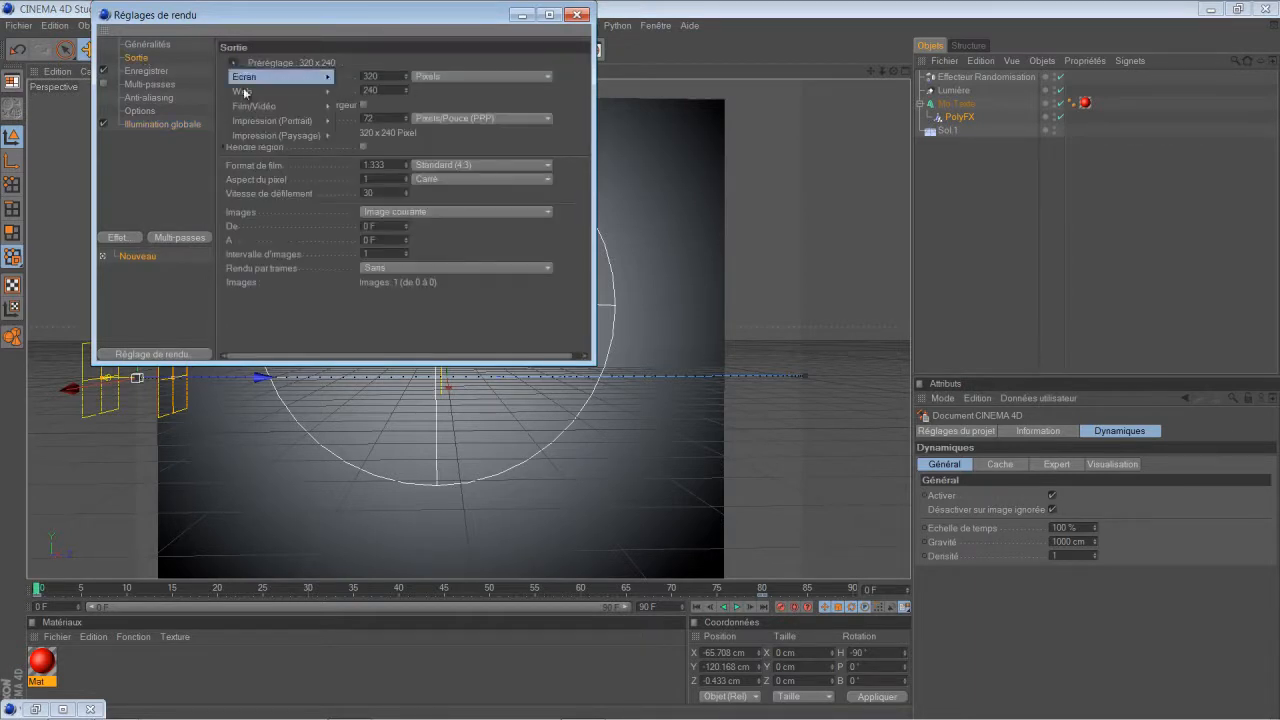
{"action": "mouse_move", "coordinate": [280, 106]}
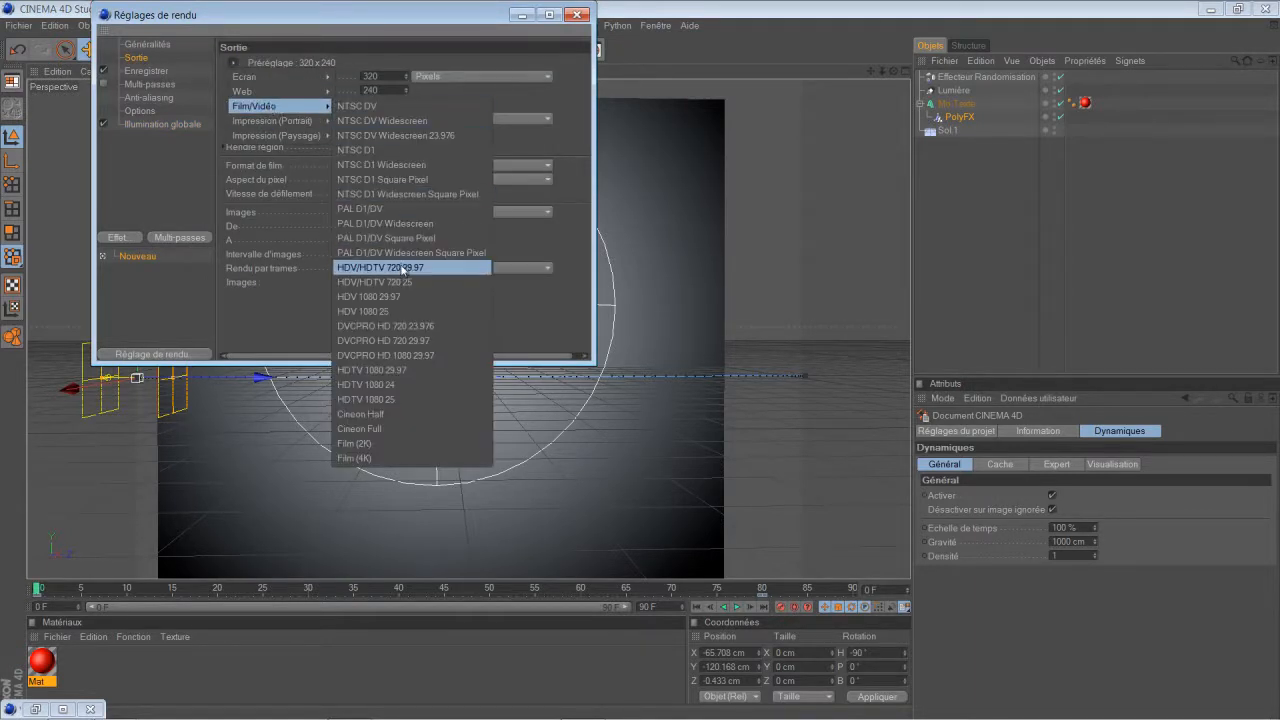
{"action": "left_click", "coordinate": [428, 268]}
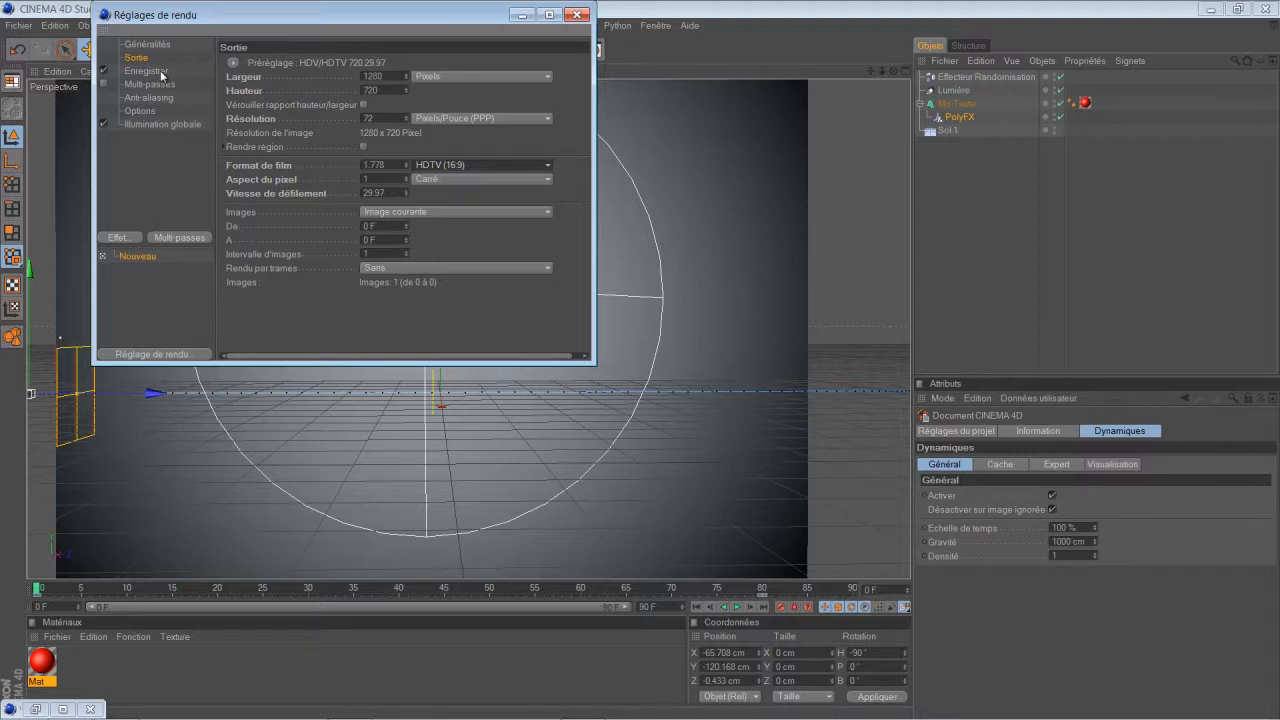
{"action": "left_click", "coordinate": [417, 213]}
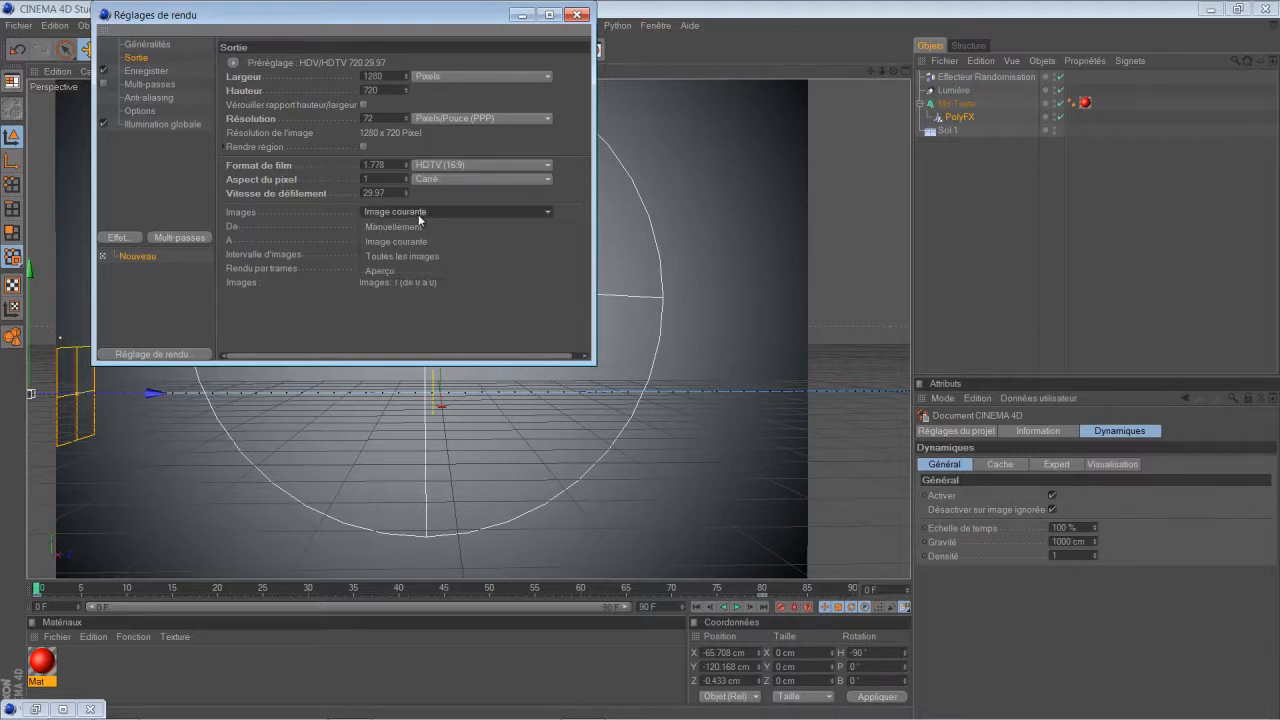
{"action": "left_click", "coordinate": [422, 256]}
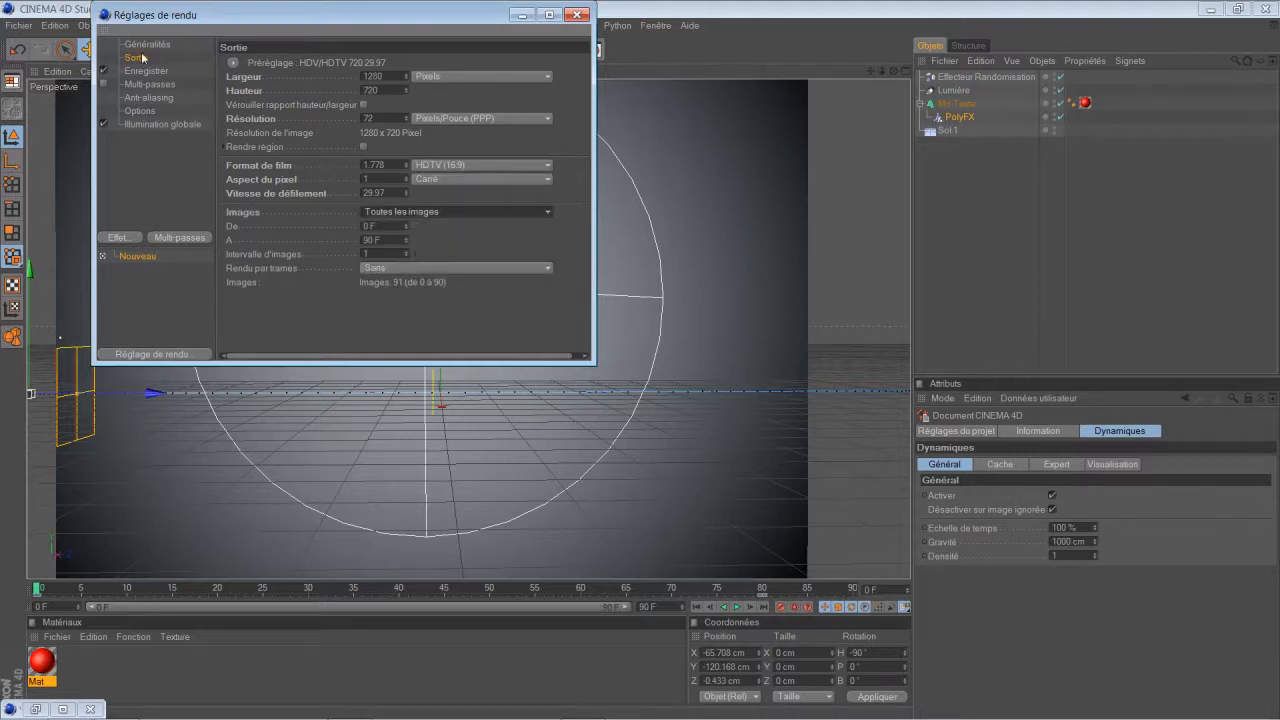
- Set the render's save path to "film youtube" and its format to QuickTime movie
{"action": "left_click", "coordinate": [146, 71]}
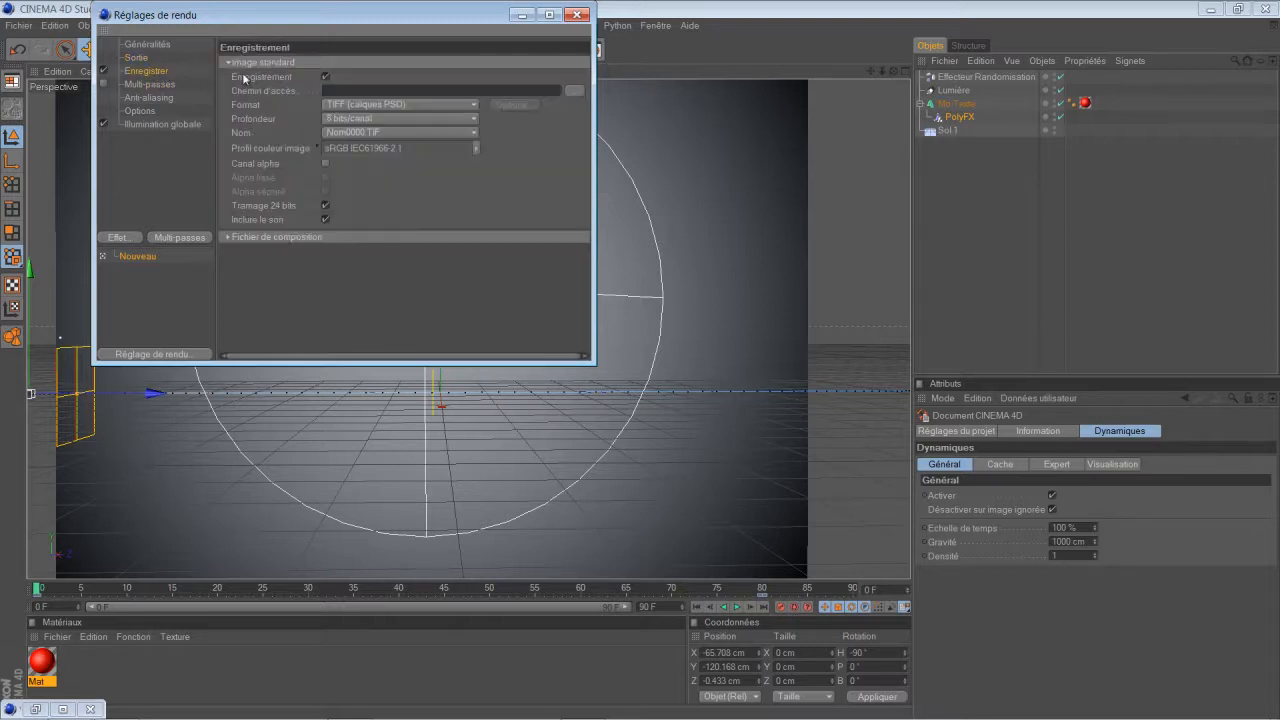
{"action": "left_click", "coordinate": [423, 91]}
{"action": "type", "text": "film youtube"}
{"action": "left_click", "coordinate": [401, 105]}
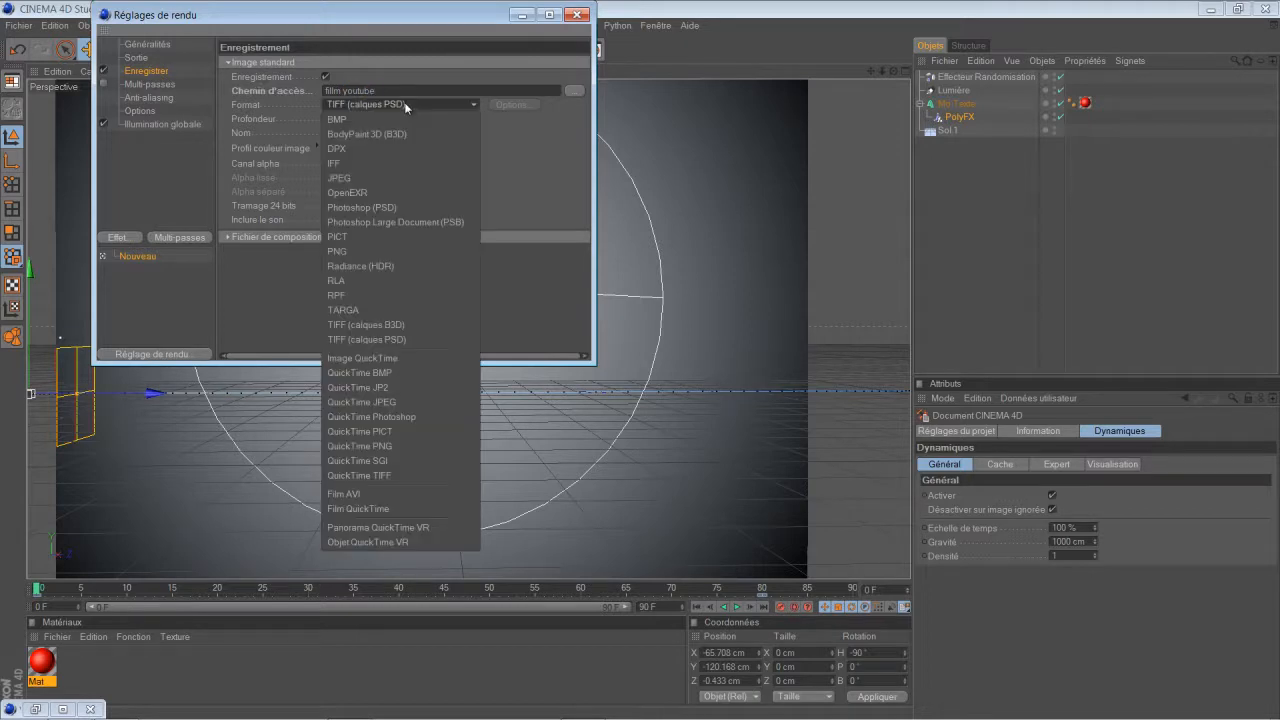
{"action": "left_click", "coordinate": [385, 509]}
- Set the render anti-aliasing to Best with a minimum level of 2x2, and close the render settings
{"action": "left_click", "coordinate": [160, 85]}
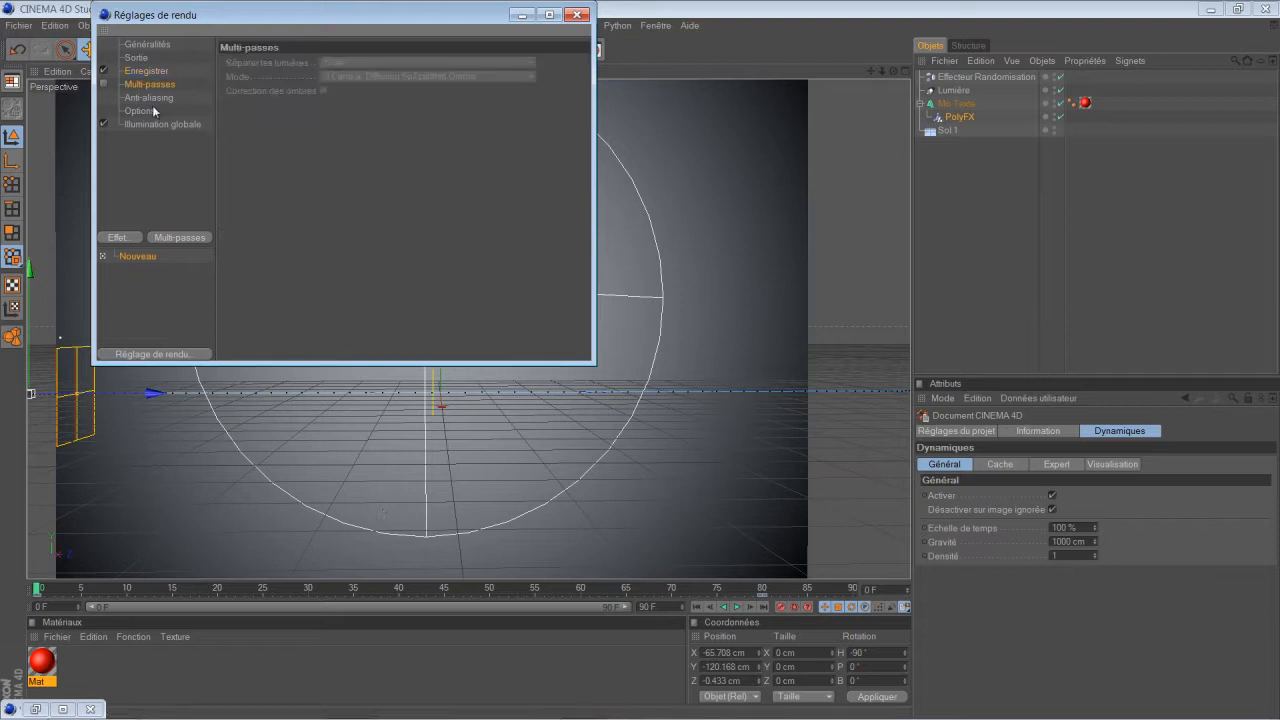
{"action": "left_click", "coordinate": [155, 98]}
{"action": "left_click", "coordinate": [396, 62]}
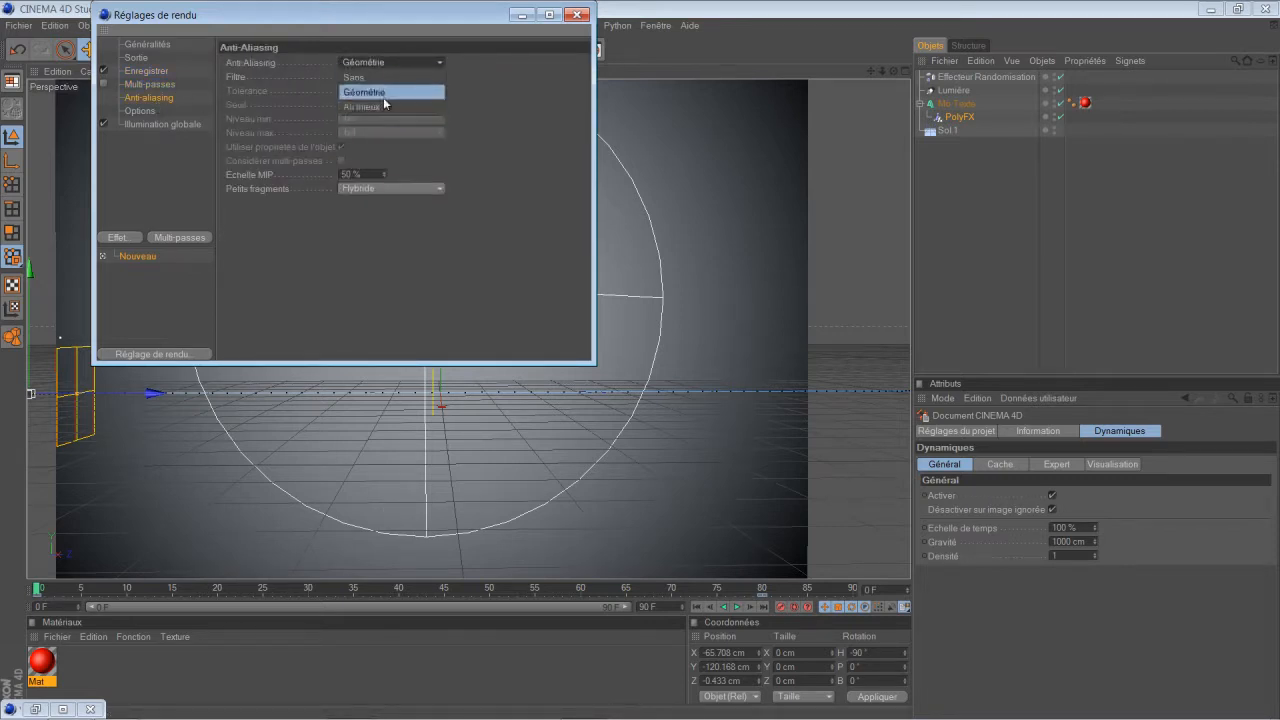
{"action": "left_click", "coordinate": [380, 107]}
{"action": "left_click", "coordinate": [375, 116]}
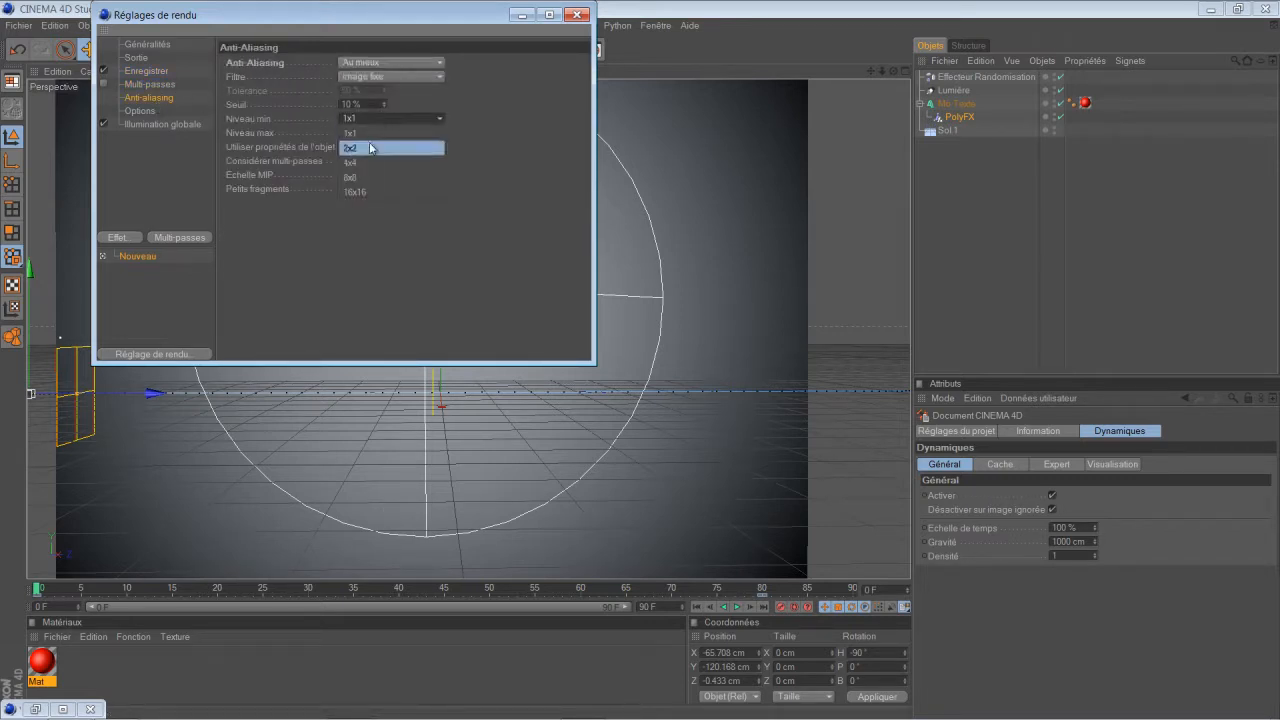
{"action": "left_click", "coordinate": [372, 148]}
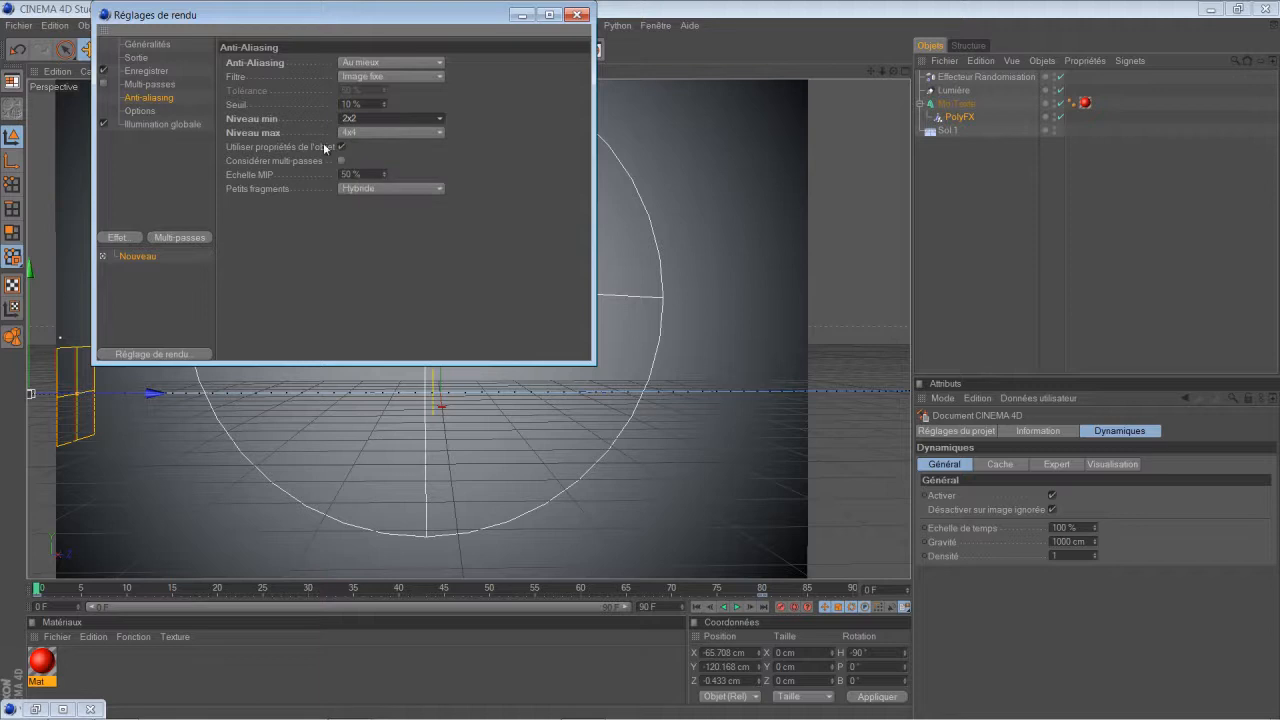
{"action": "left_click", "coordinate": [141, 110]}
{"action": "left_click", "coordinate": [166, 127]}
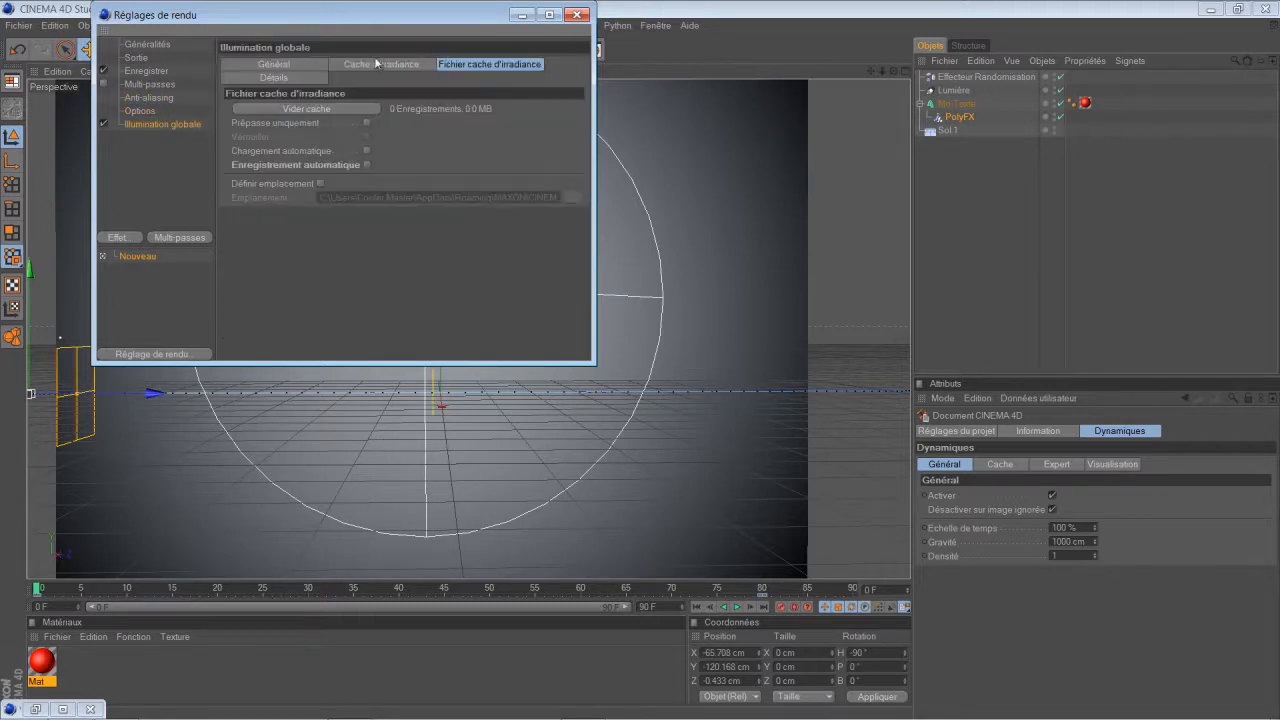
{"action": "left_click", "coordinate": [577, 14]}
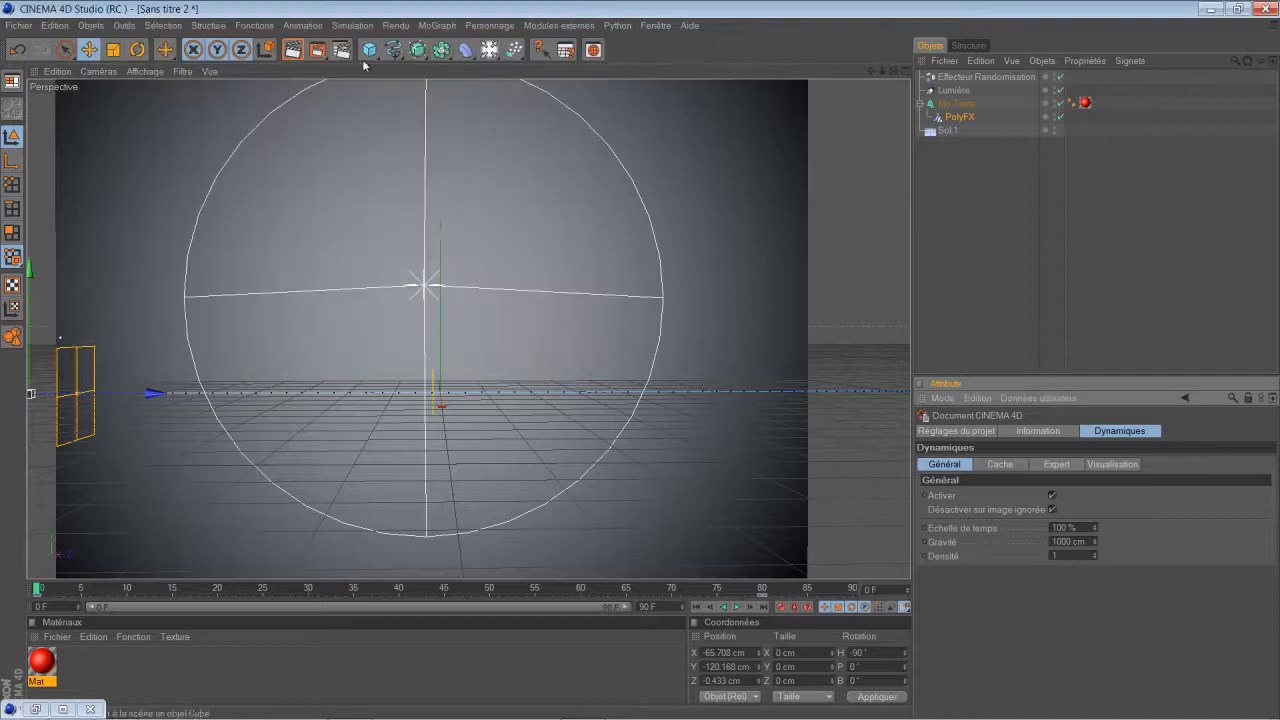
- Render the view at frame 0, play the animation to about frame 31 and render the view again
{"action": "left_click", "coordinate": [294, 50]}
{"action": "left_click", "coordinate": [735, 606]}
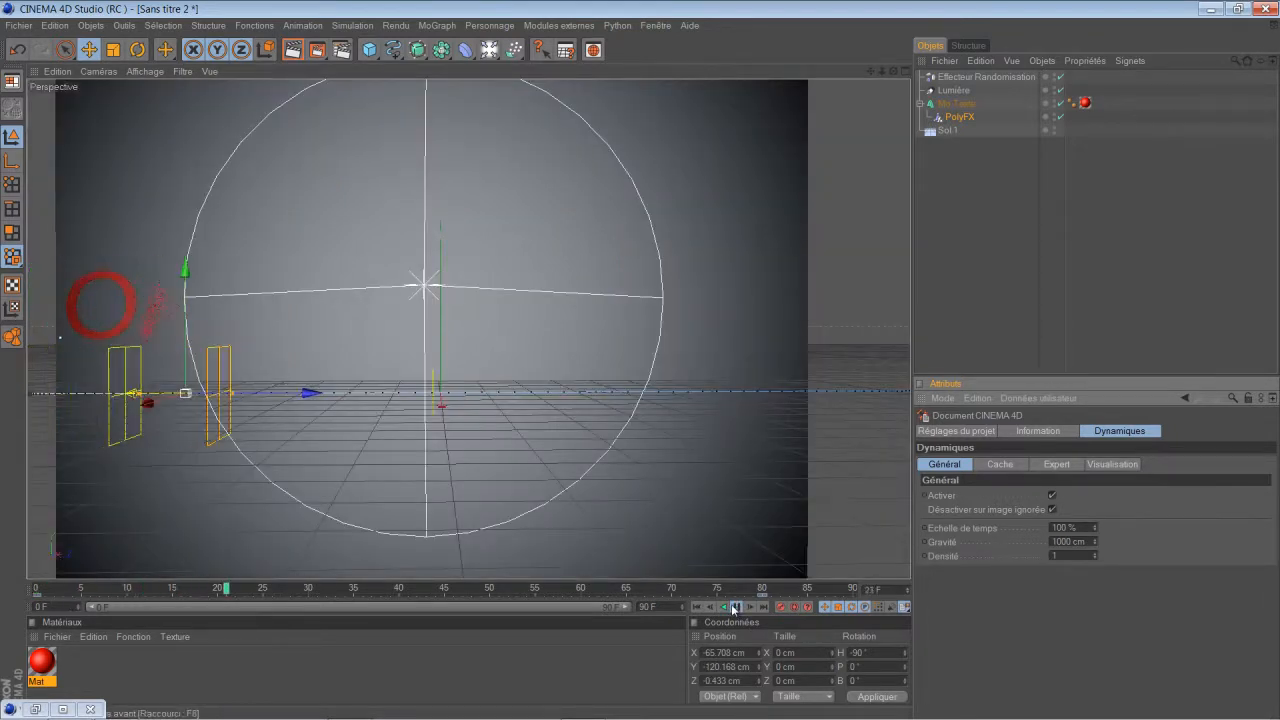
{"action": "left_click", "coordinate": [733, 606]}
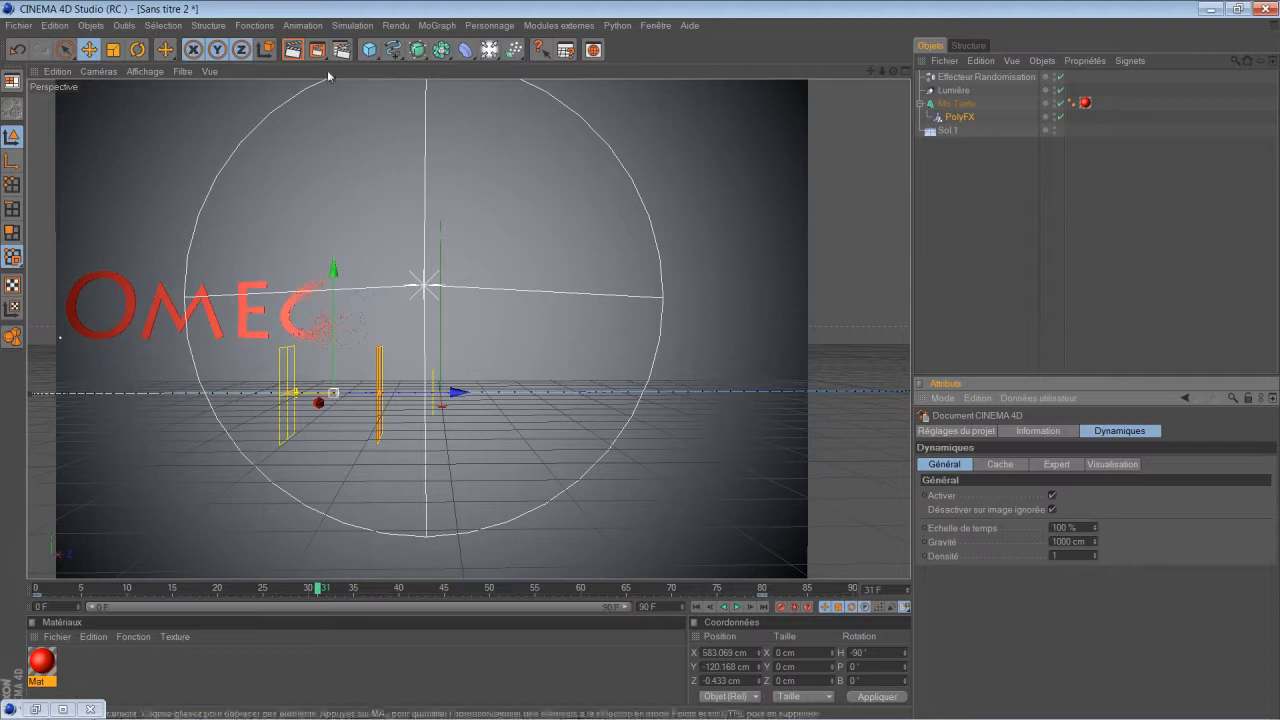
{"action": "left_click", "coordinate": [292, 49]}
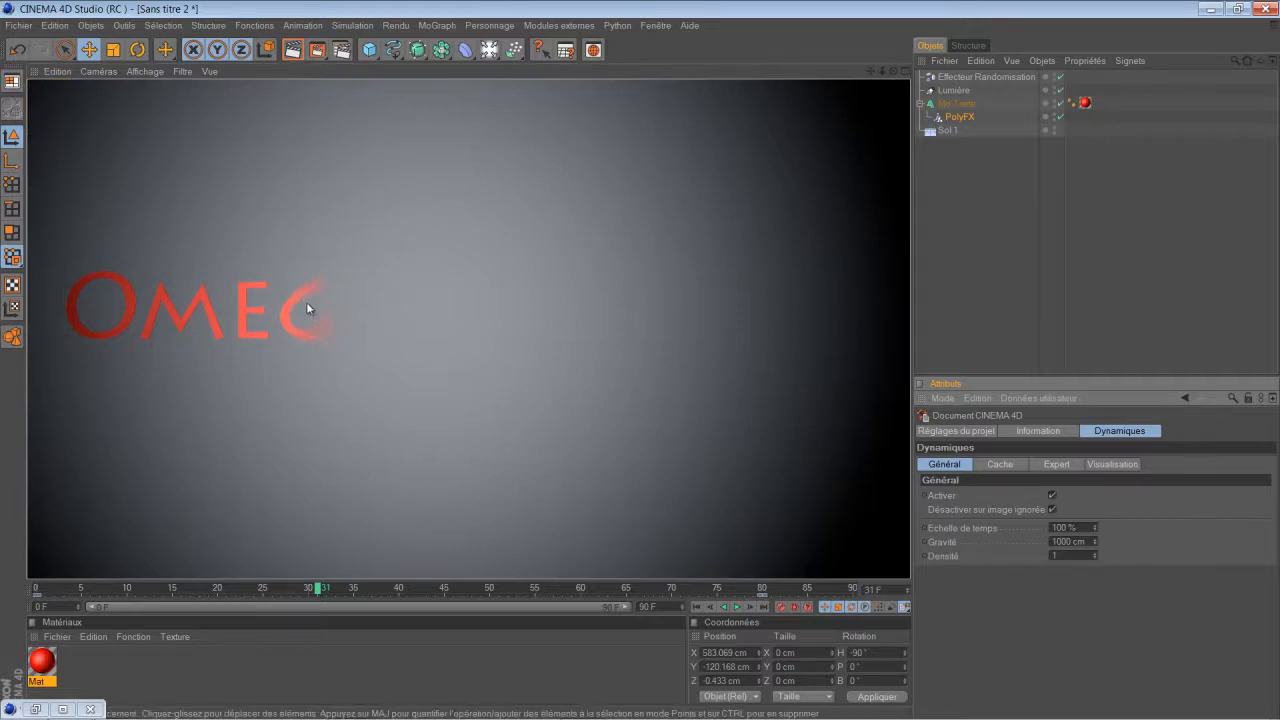
{"action": "scroll", "coordinate": [308, 309], "scroll_direction": "down", "scroll_amount": 1}
{"action": "scroll", "coordinate": [396, 322], "scroll_direction": "up", "scroll_amount": 1}
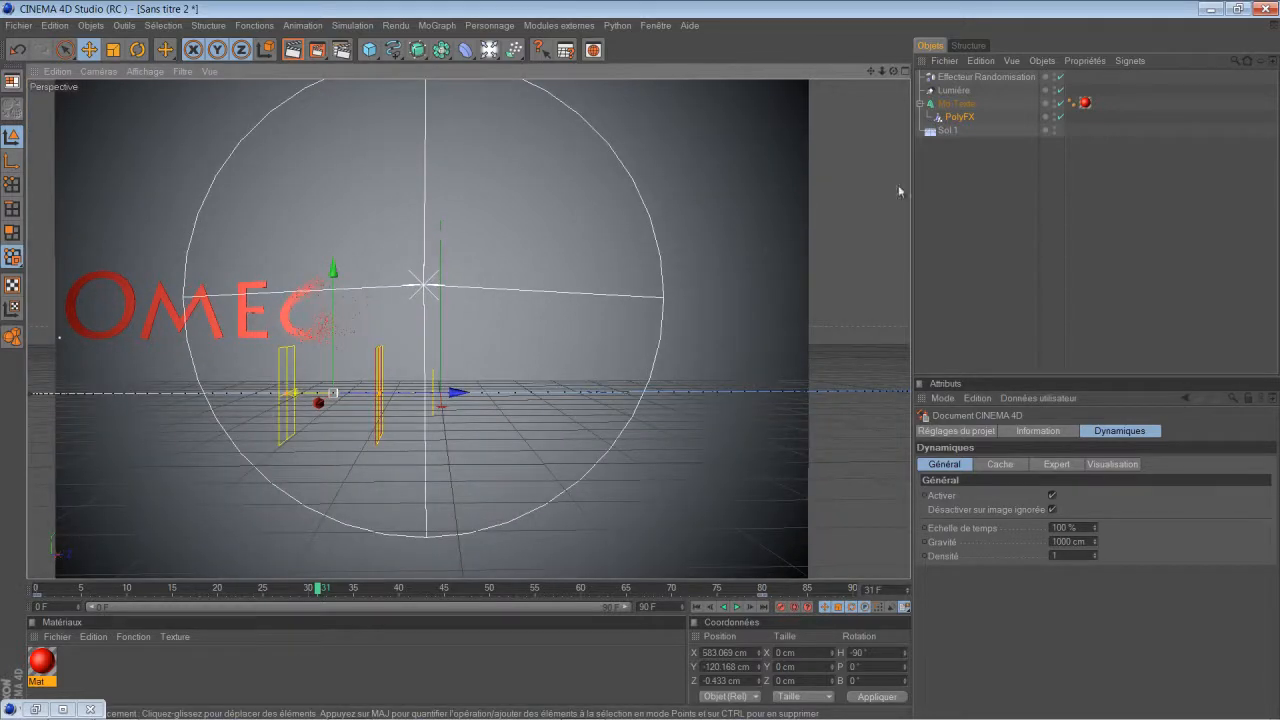
- Set the PolyFX object's falloff to 100%
{"action": "left_click", "coordinate": [962, 117]}
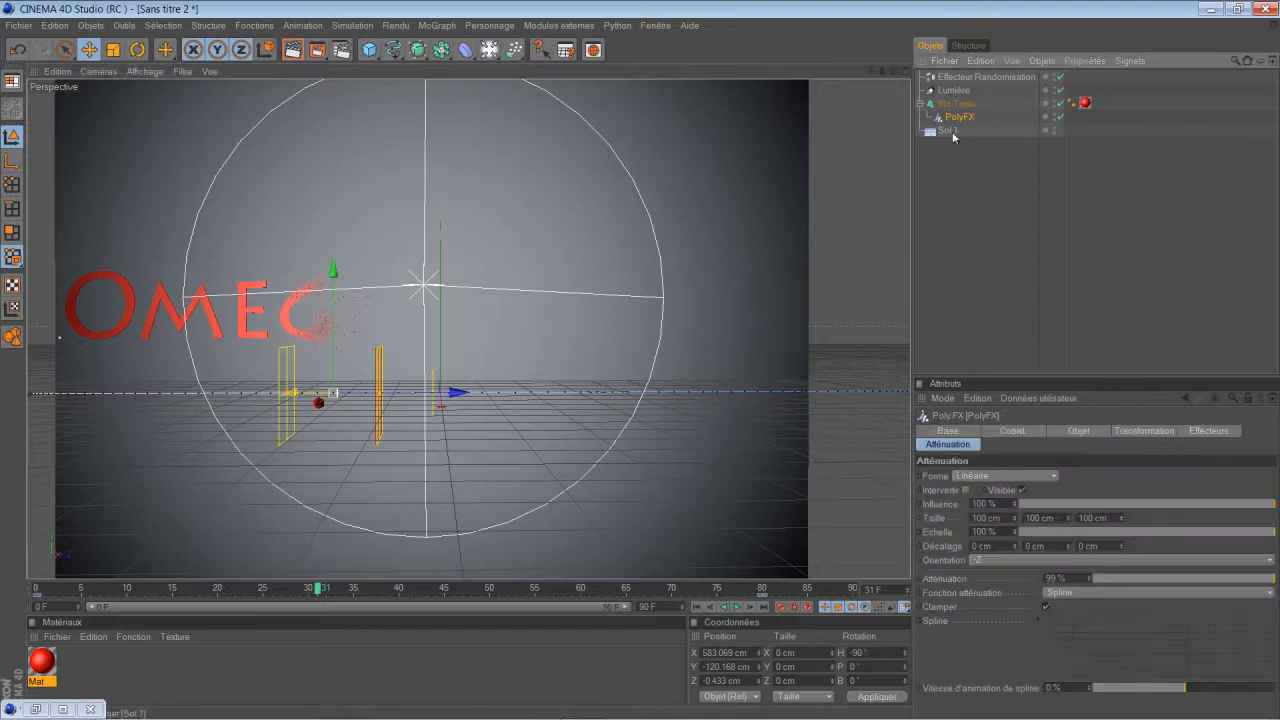
{"action": "double_click", "coordinate": [1078, 578]}
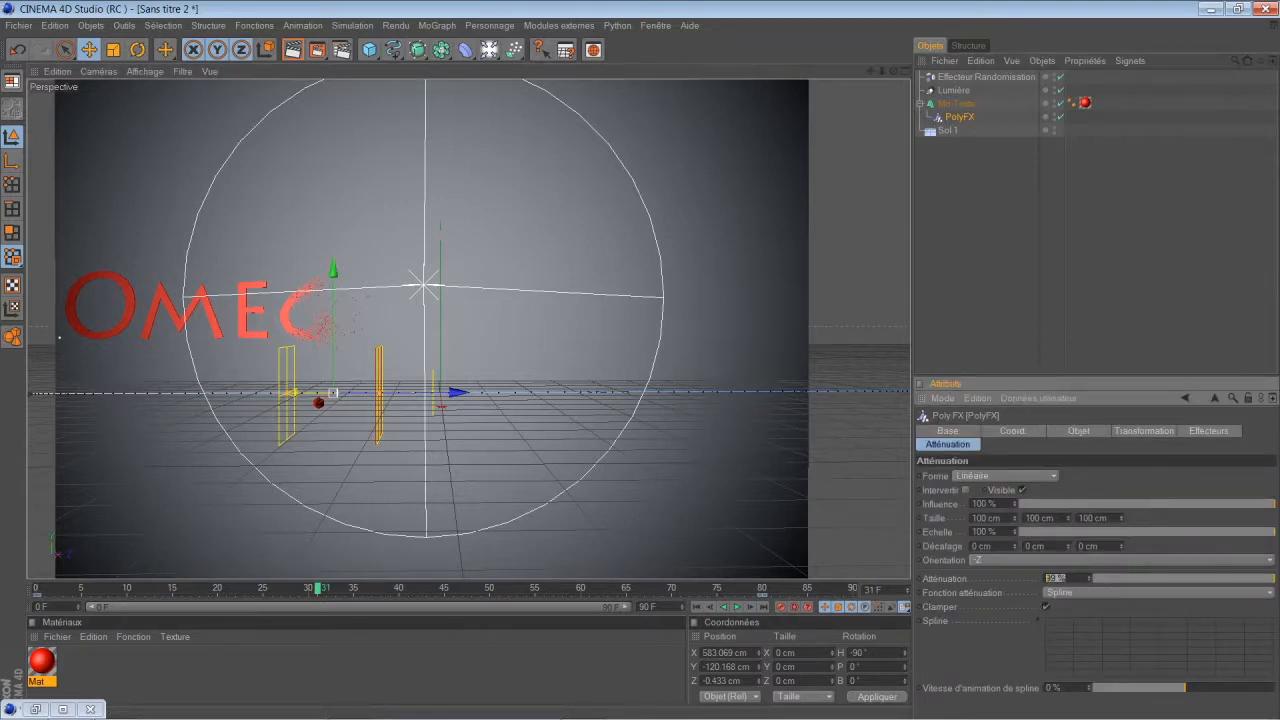
{"action": "type", "text": "100"}
{"action": "key", "text": "Return"}
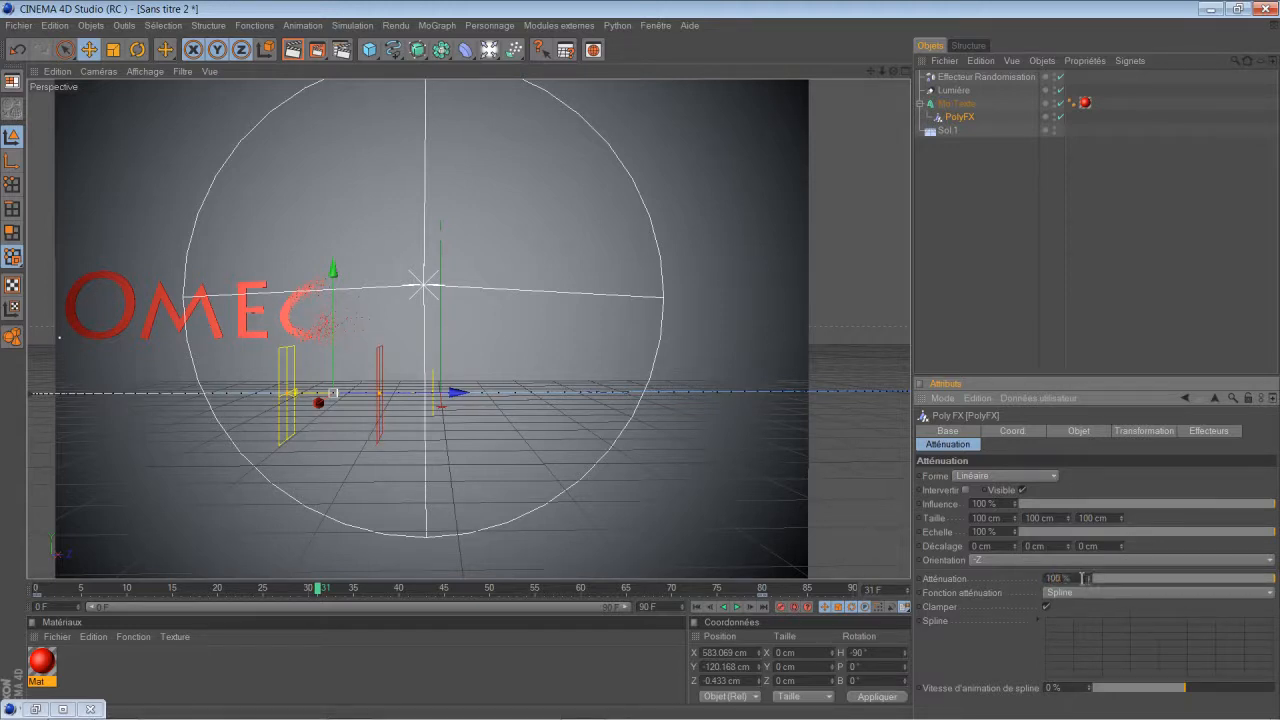
{"action": "left_click_drag", "start_coordinate": [1077, 579], "coordinate": [978, 579]}
{"action": "left_click_drag", "start_coordinate": [1087, 582], "coordinate": [1089, 575]}
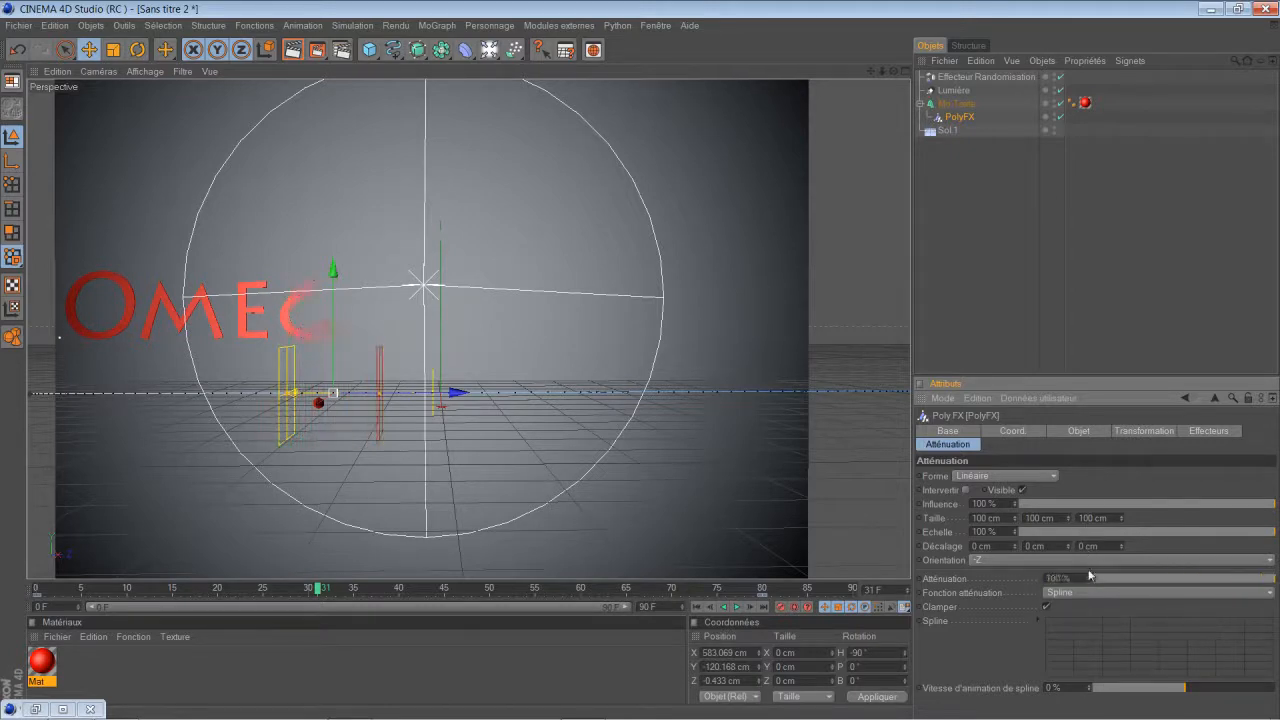